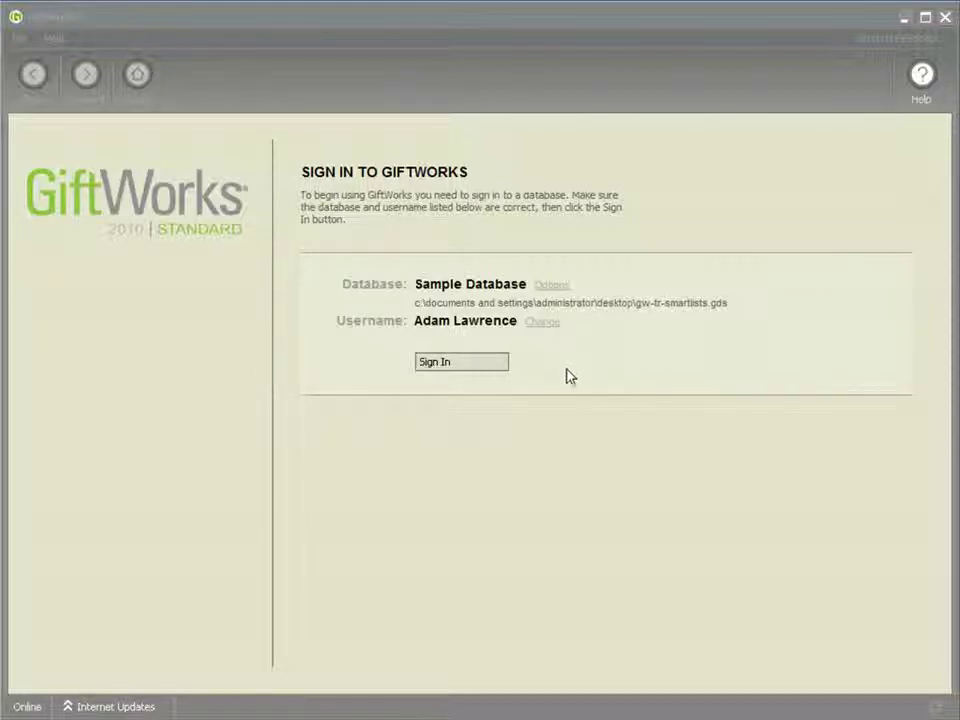
# - Sign in to the Sample Database with the preselected username
pyautogui.click(465, 364)
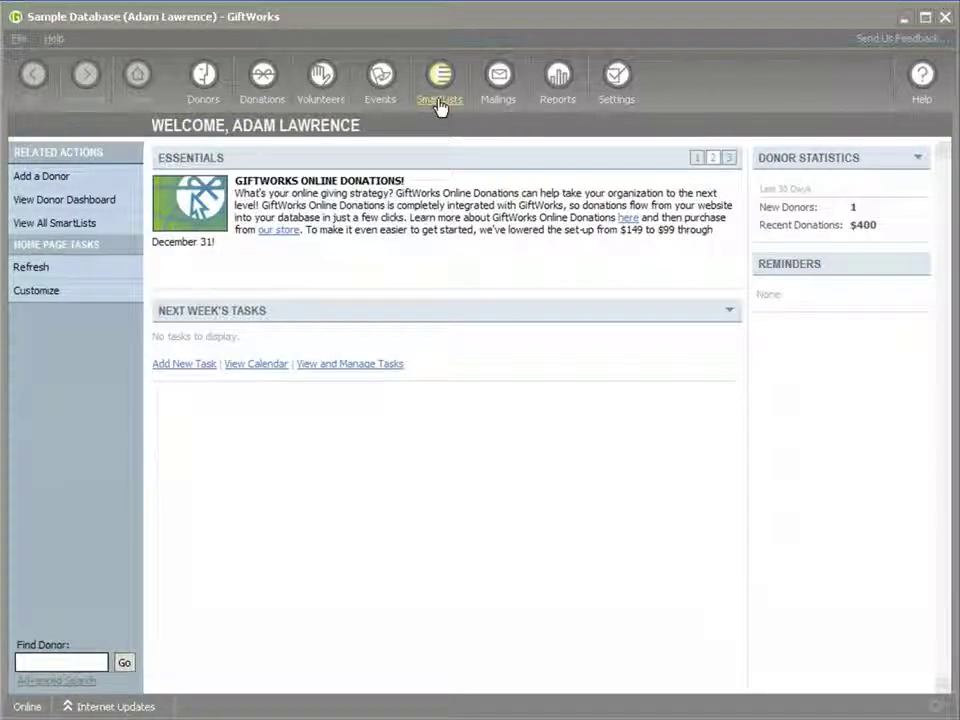
# - Create a new Donors SmartList filtered to Contact Info State = CA, matching 71 donors
pyautogui.click(441, 100)
pyautogui.click(267, 256)
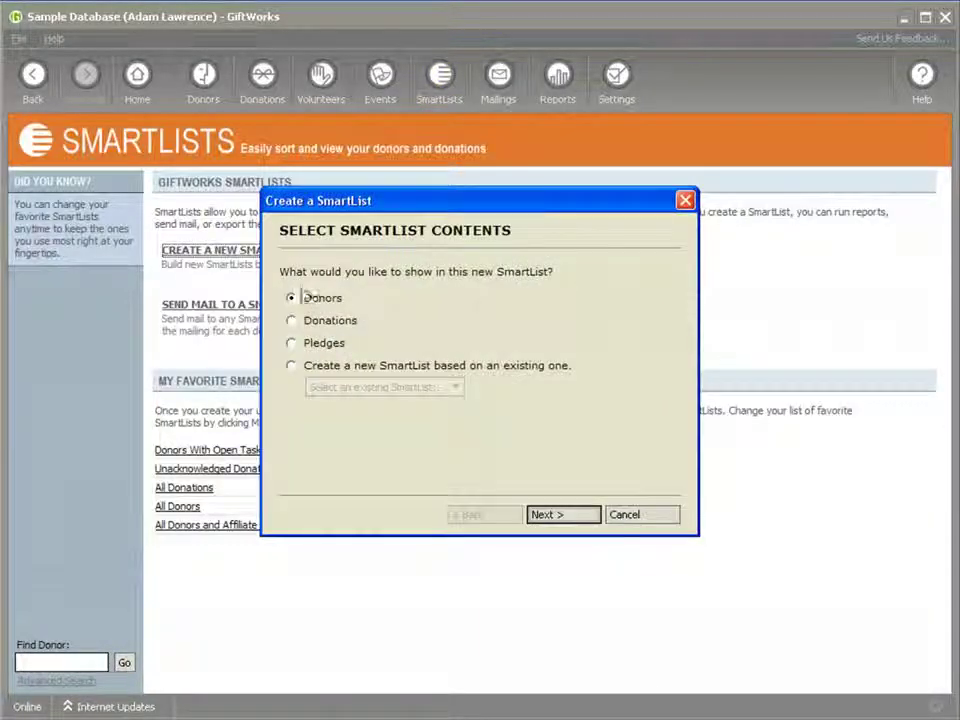
pyautogui.click(549, 516)
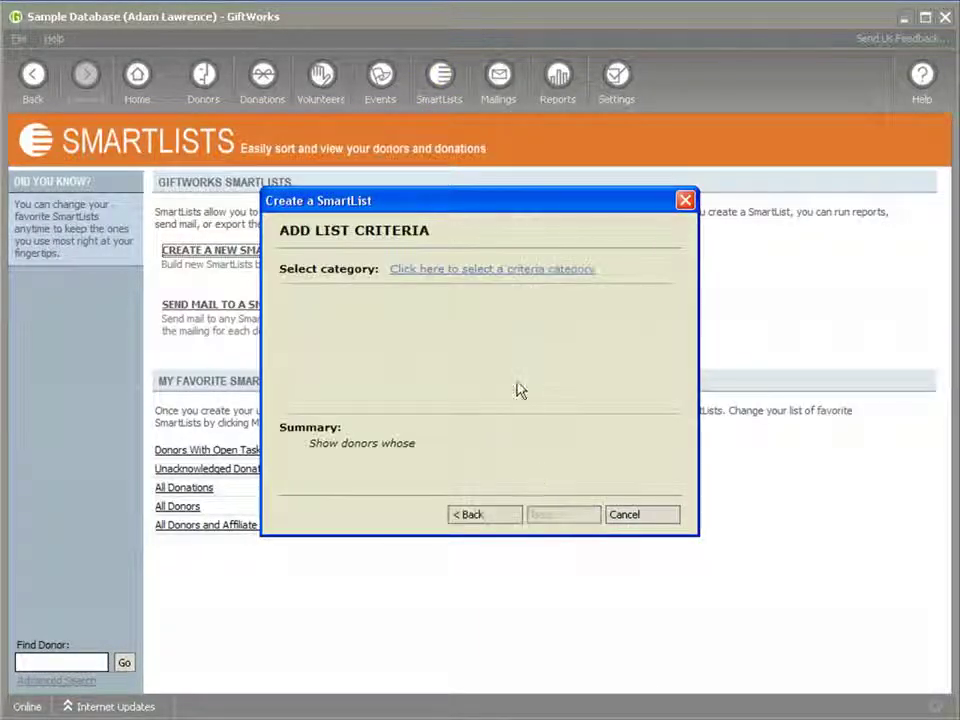
pyautogui.click(516, 279)
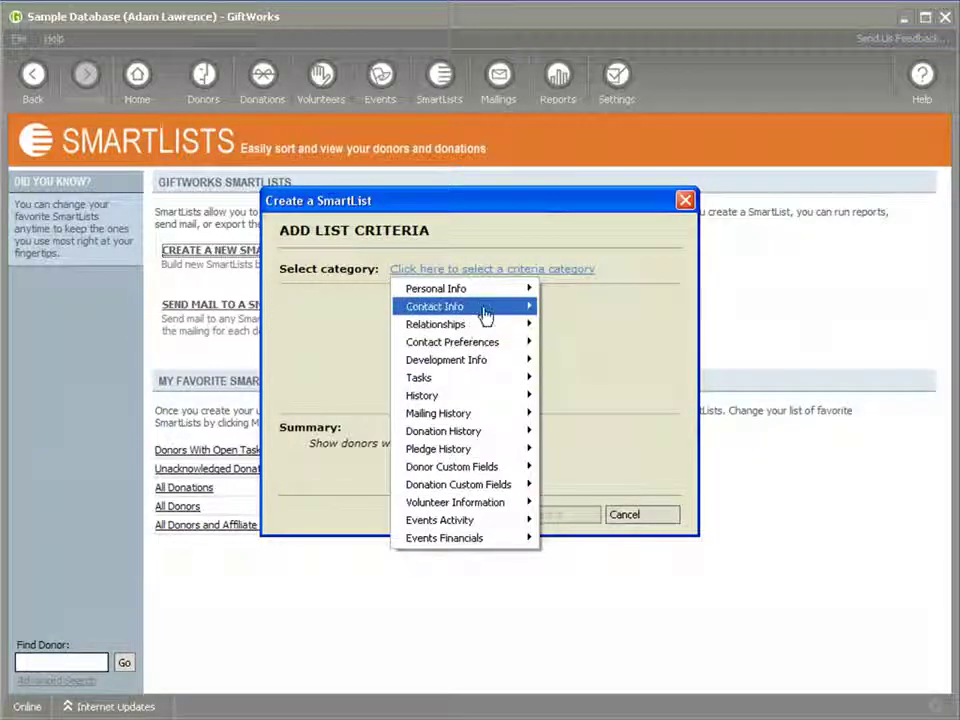
pyautogui.moveTo(489, 314)
pyautogui.click(588, 397)
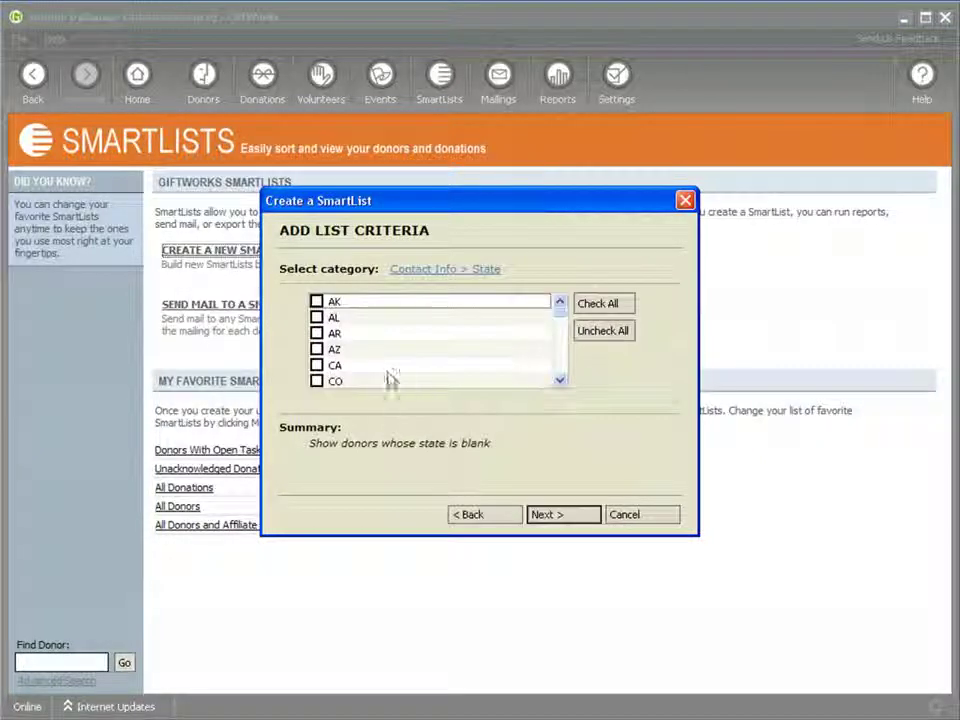
pyautogui.click(317, 366)
pyautogui.click(553, 512)
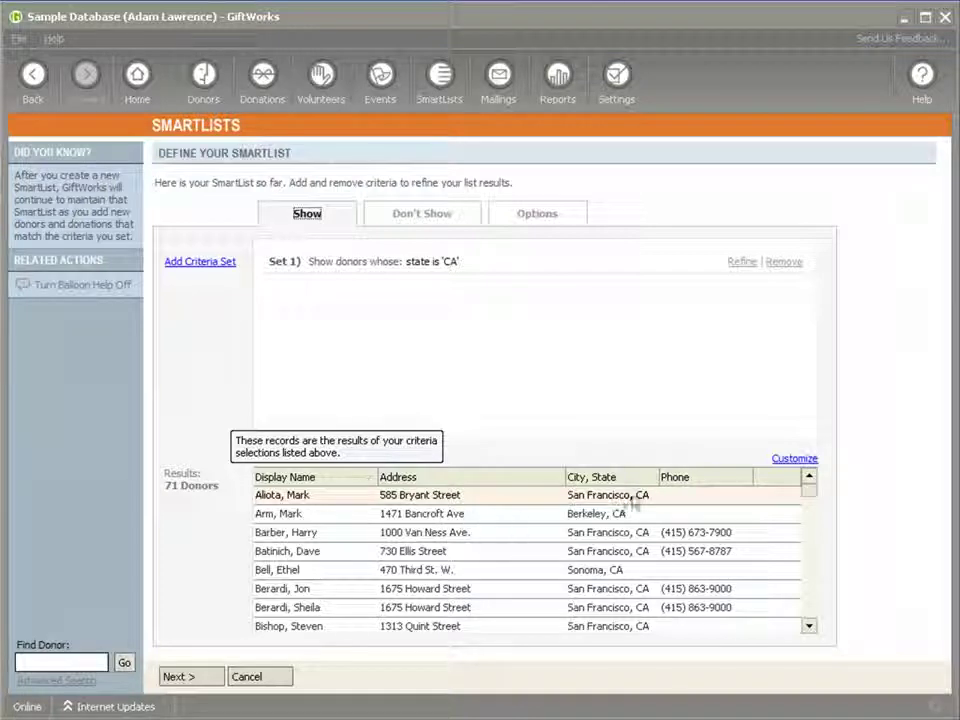
# - Customize the results grid to include the Donor/Affiliate Donor column
pyautogui.click(792, 458)
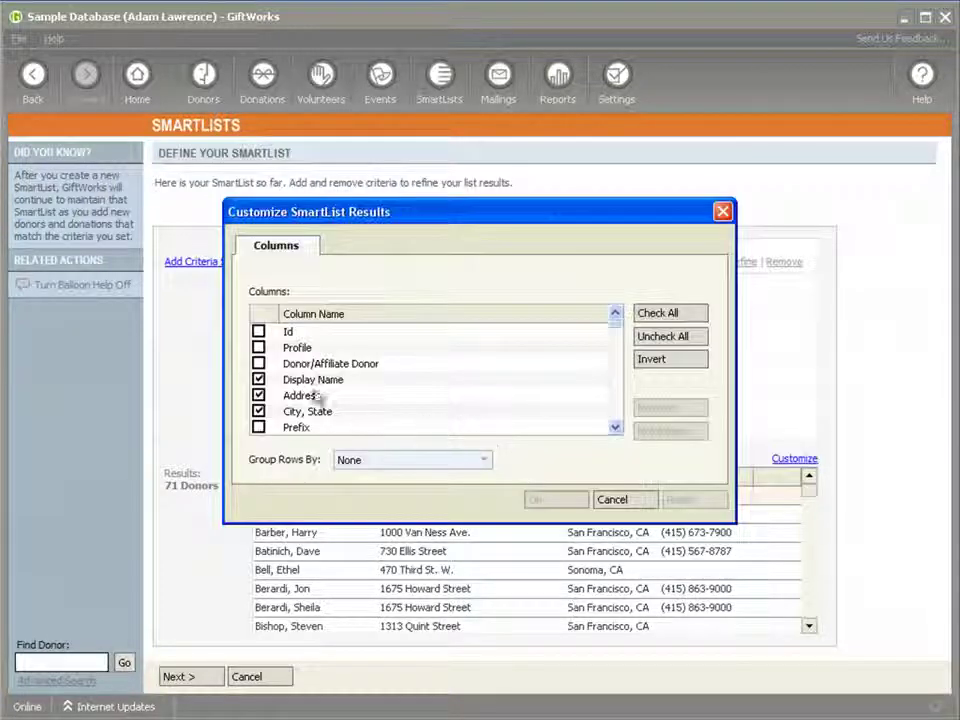
pyautogui.click(258, 363)
pyautogui.click(521, 498)
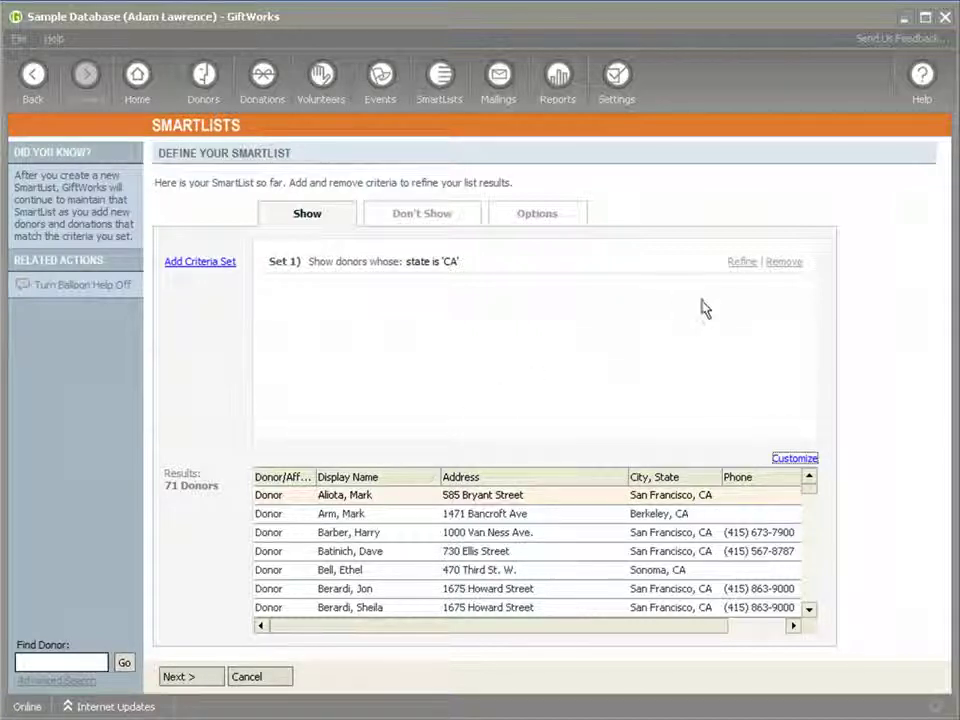
# - Refine Set 1 with a Donors/Affiliate Donors criterion including both types, giving 74 donors
pyautogui.click(735, 270)
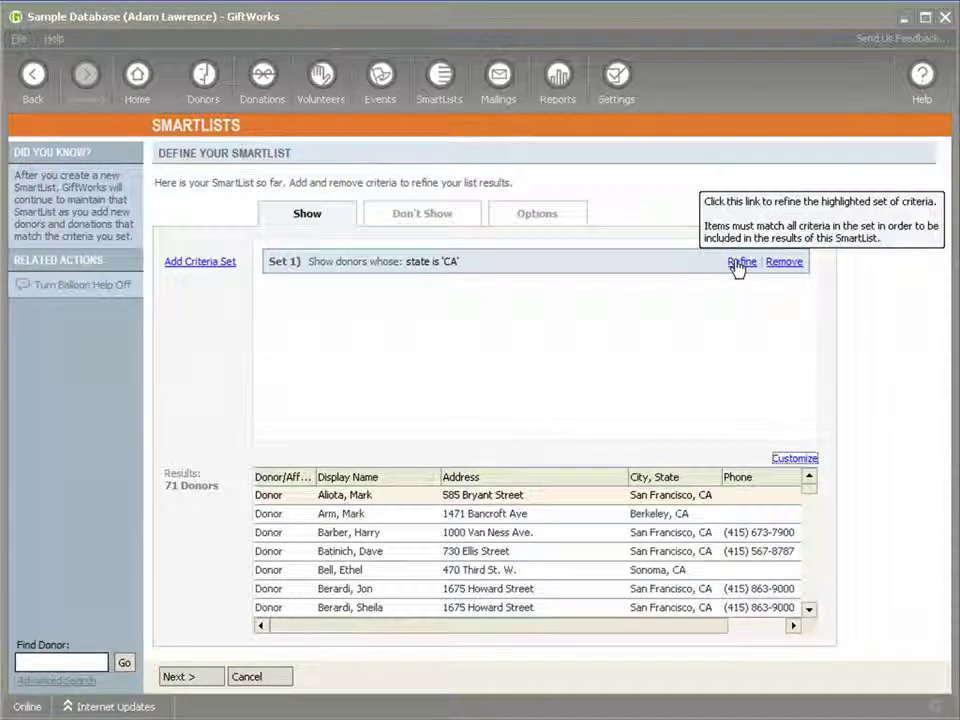
pyautogui.click(740, 264)
pyautogui.click(325, 317)
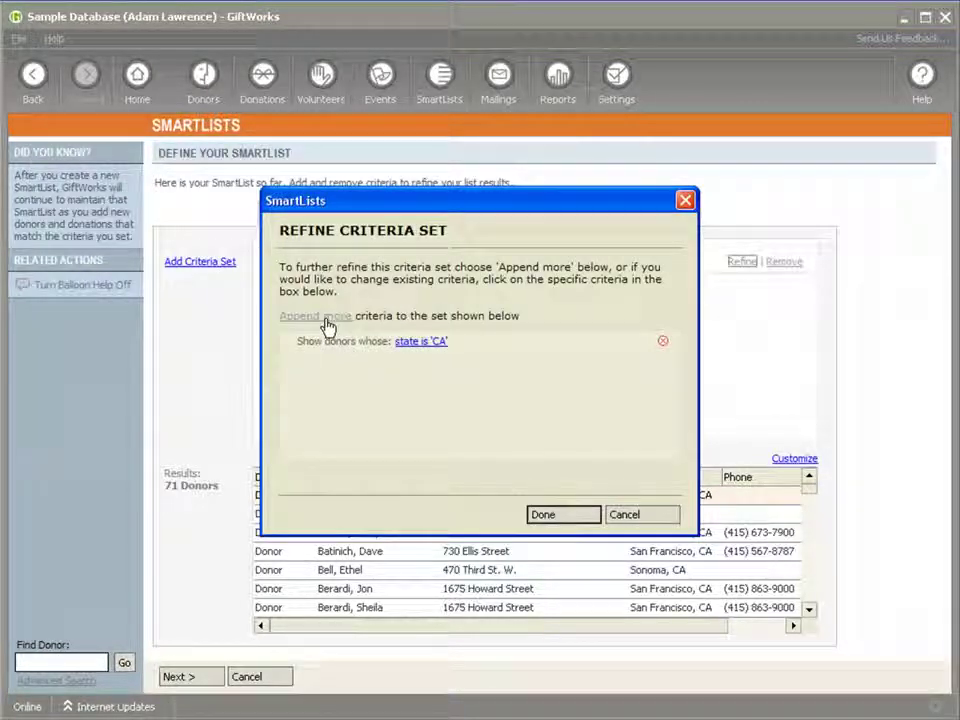
pyautogui.click(403, 271)
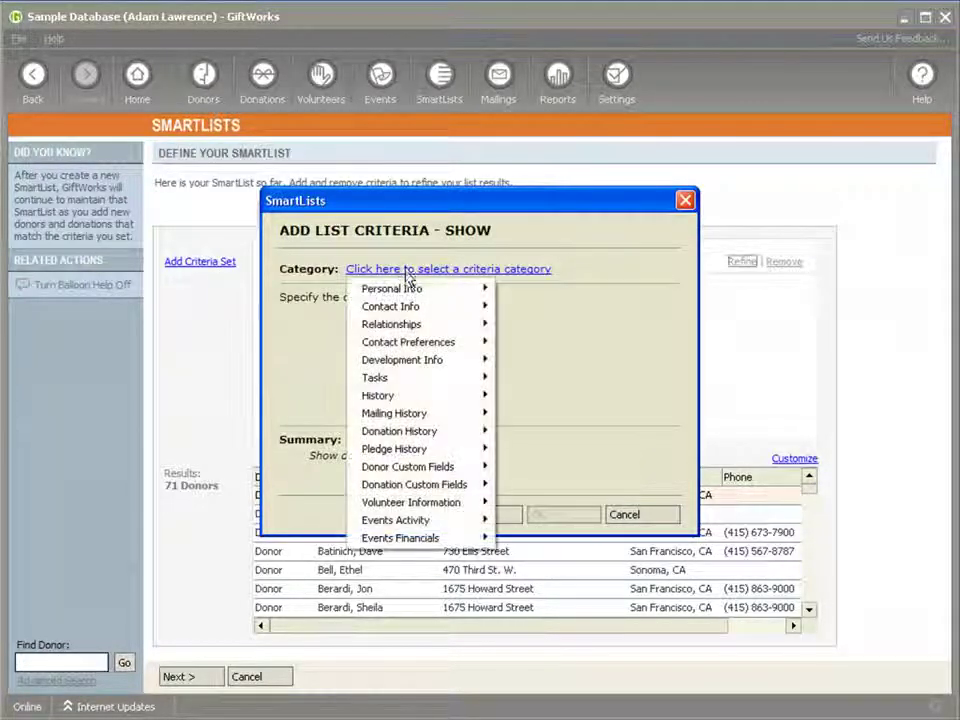
pyautogui.moveTo(416, 310)
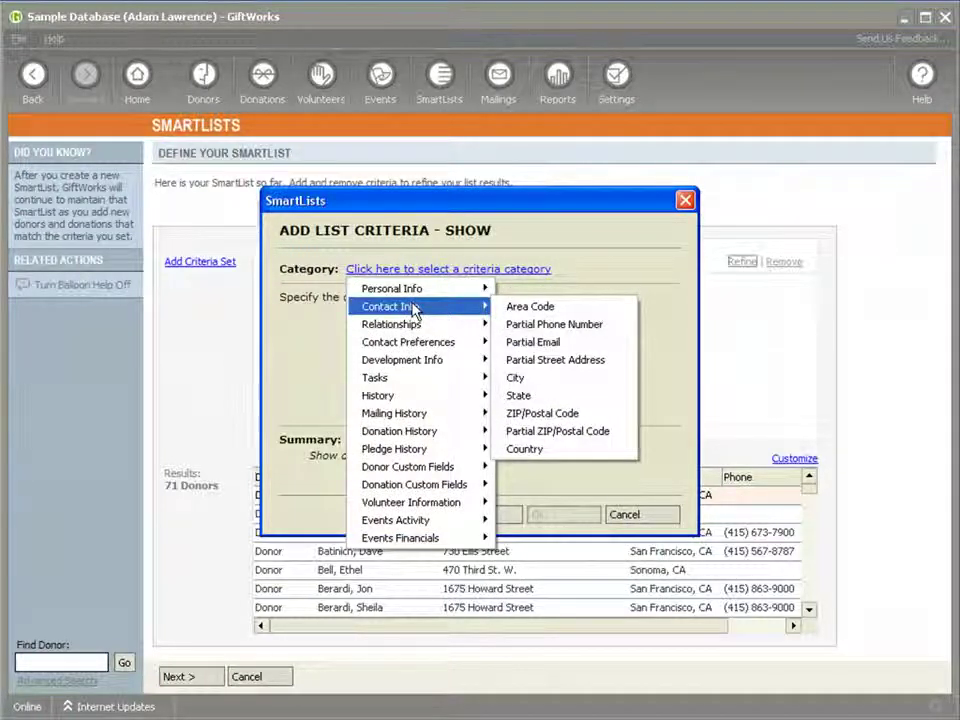
pyautogui.moveTo(415, 365)
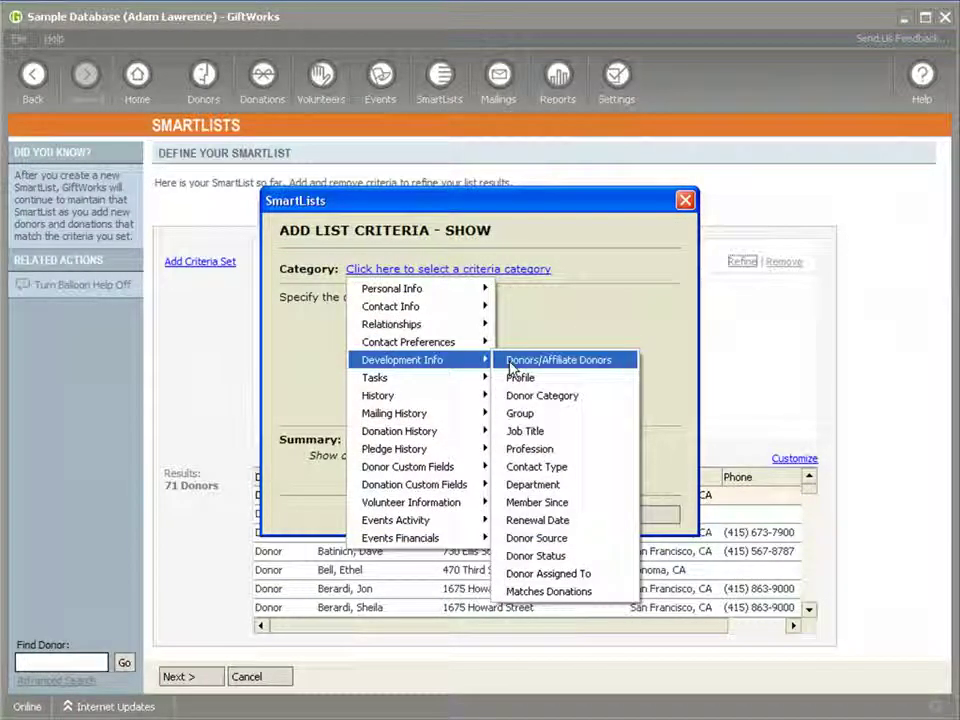
pyautogui.click(516, 363)
pyautogui.click(316, 314)
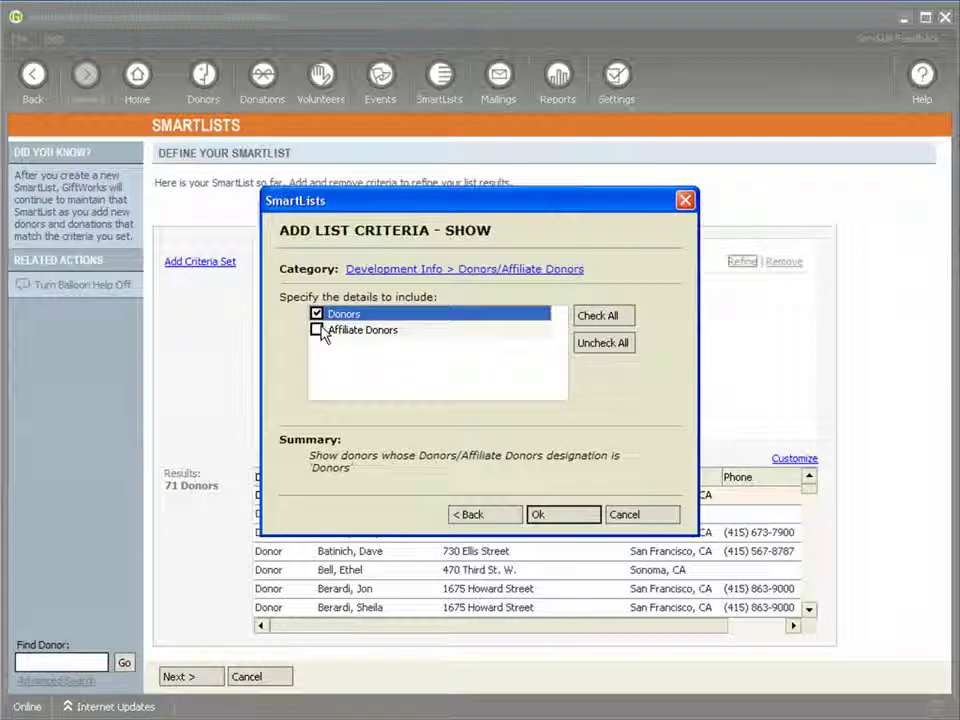
pyautogui.click(317, 330)
pyautogui.click(542, 514)
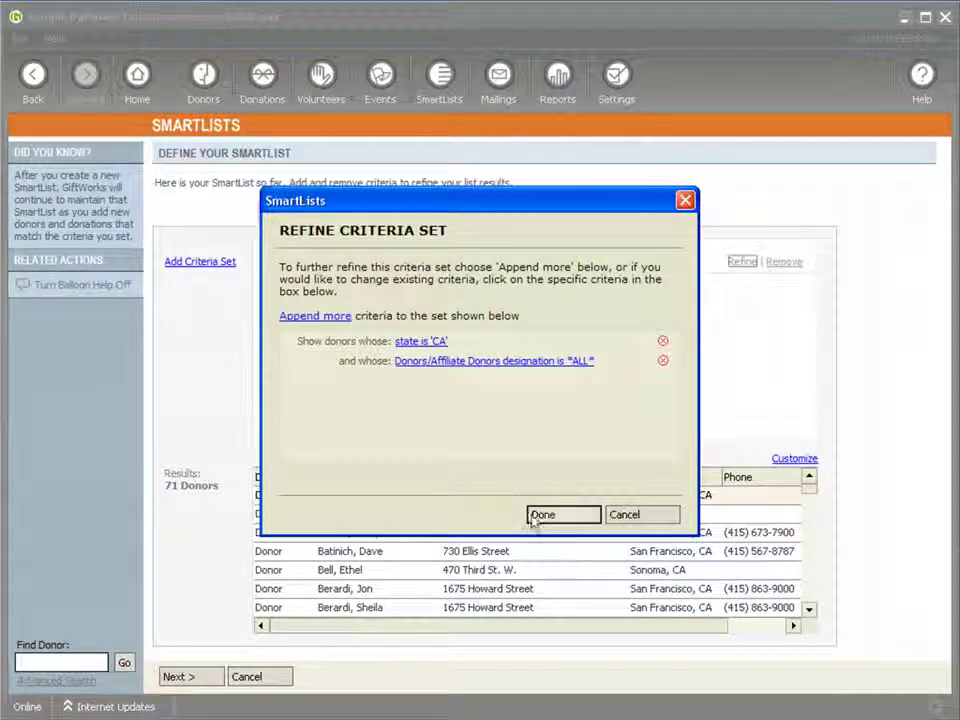
pyautogui.click(542, 514)
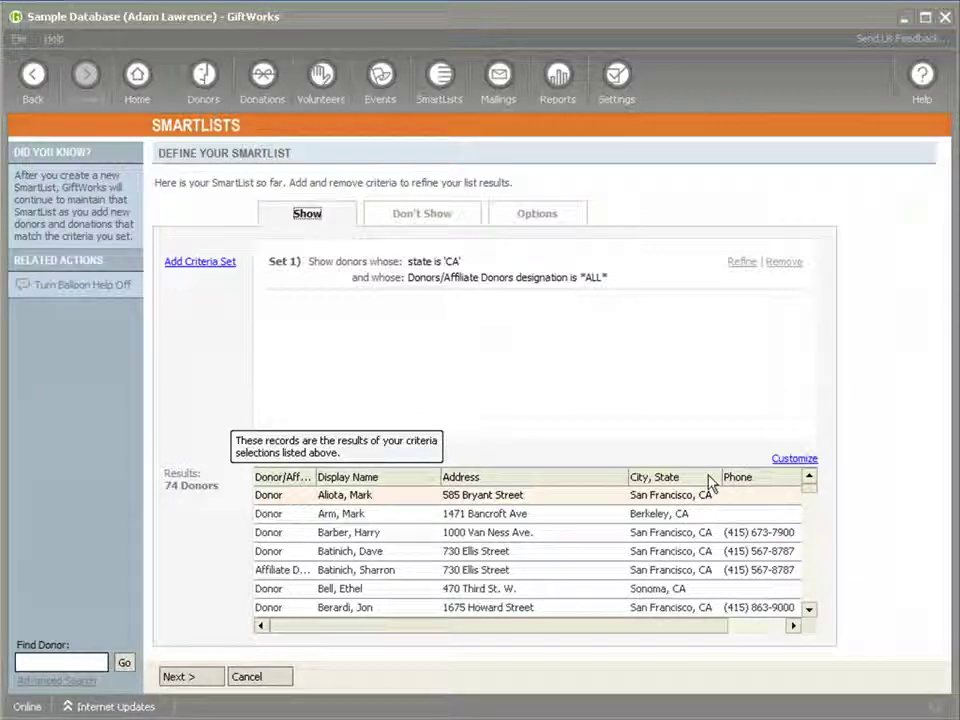
# - Set Group Rows By to Profile, scroll through the grouped results, and continue to naming
pyautogui.click(788, 460)
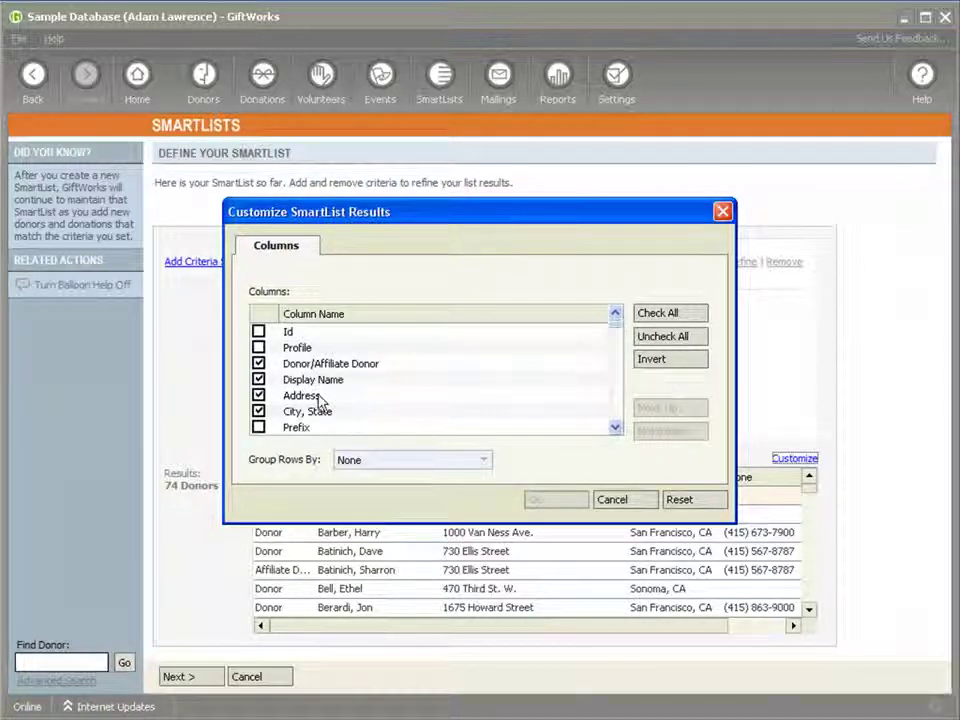
pyautogui.click(484, 460)
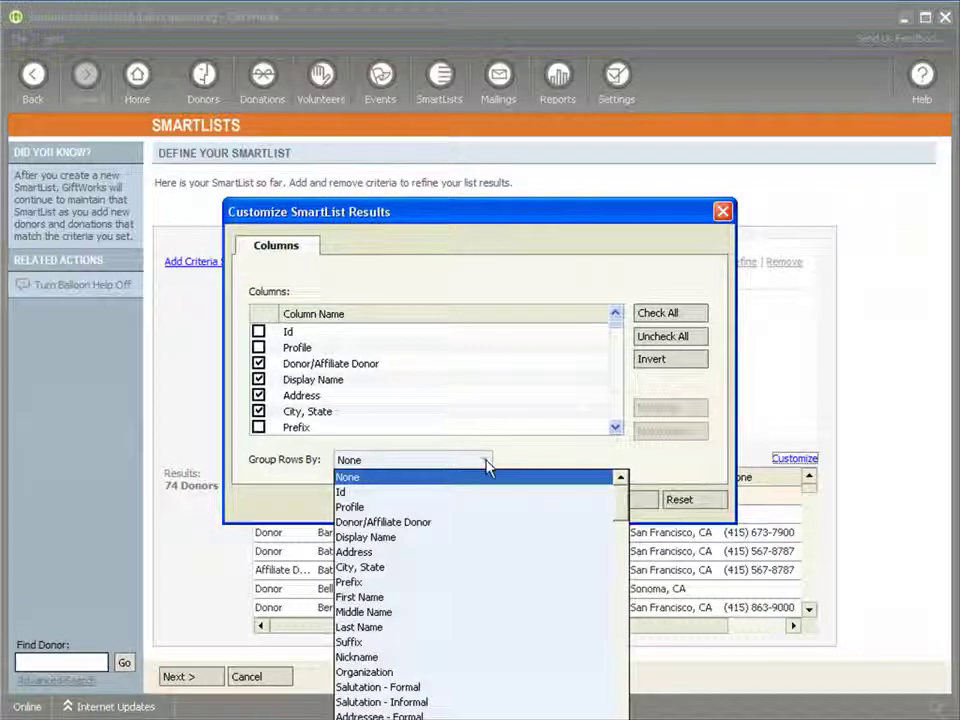
pyautogui.click(447, 510)
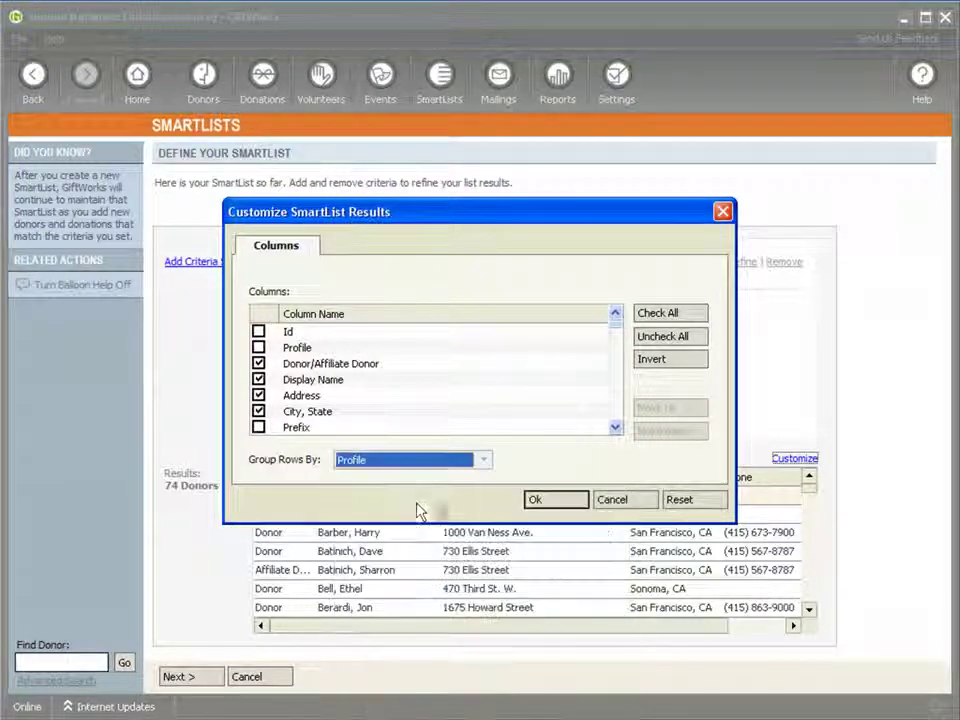
pyautogui.click(540, 500)
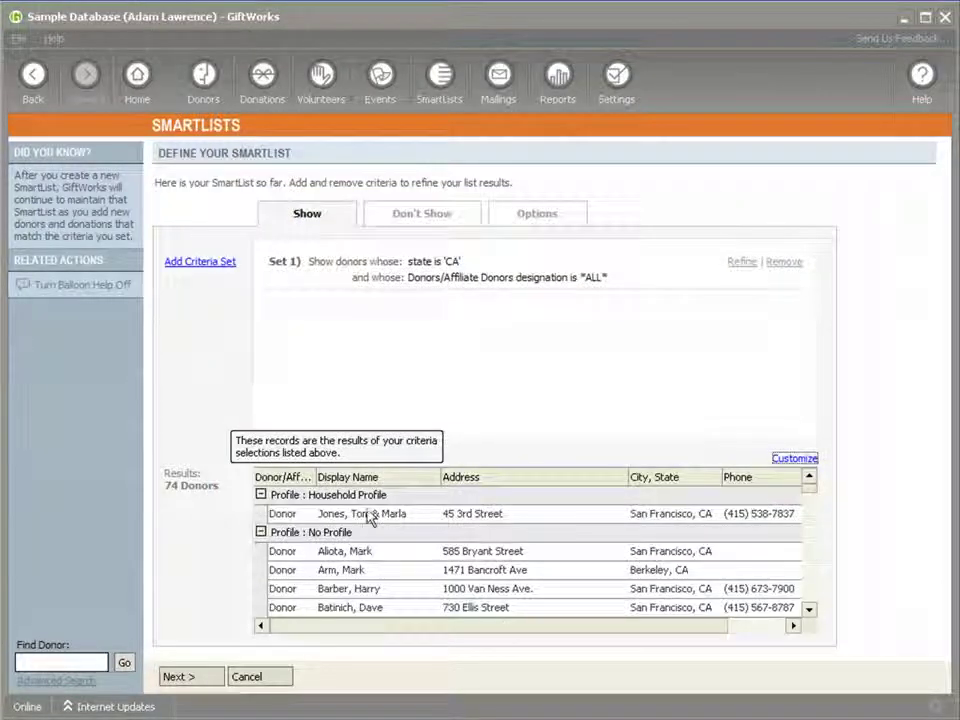
pyautogui.scroll(-3, 814, 505)
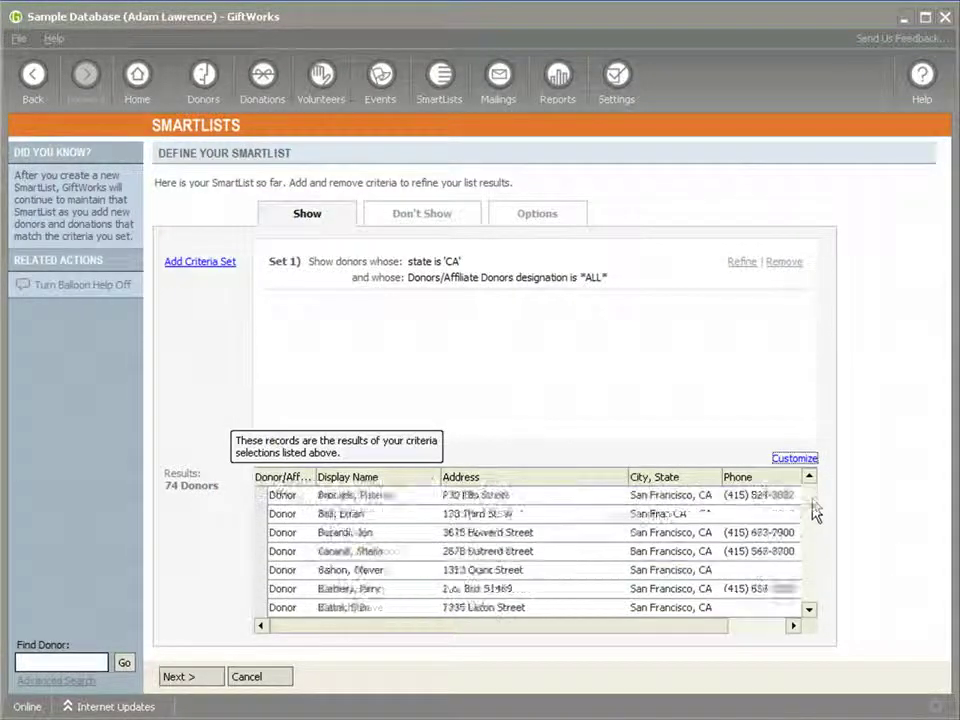
pyautogui.moveTo(814, 510); pyautogui.dragTo(814, 603)
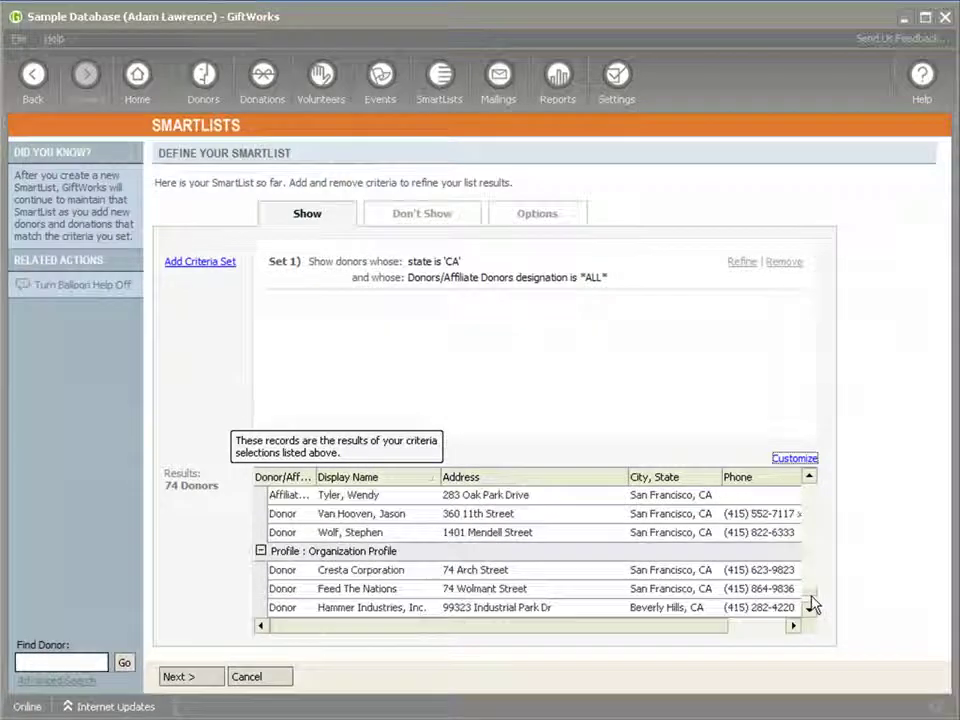
pyautogui.click(192, 678)
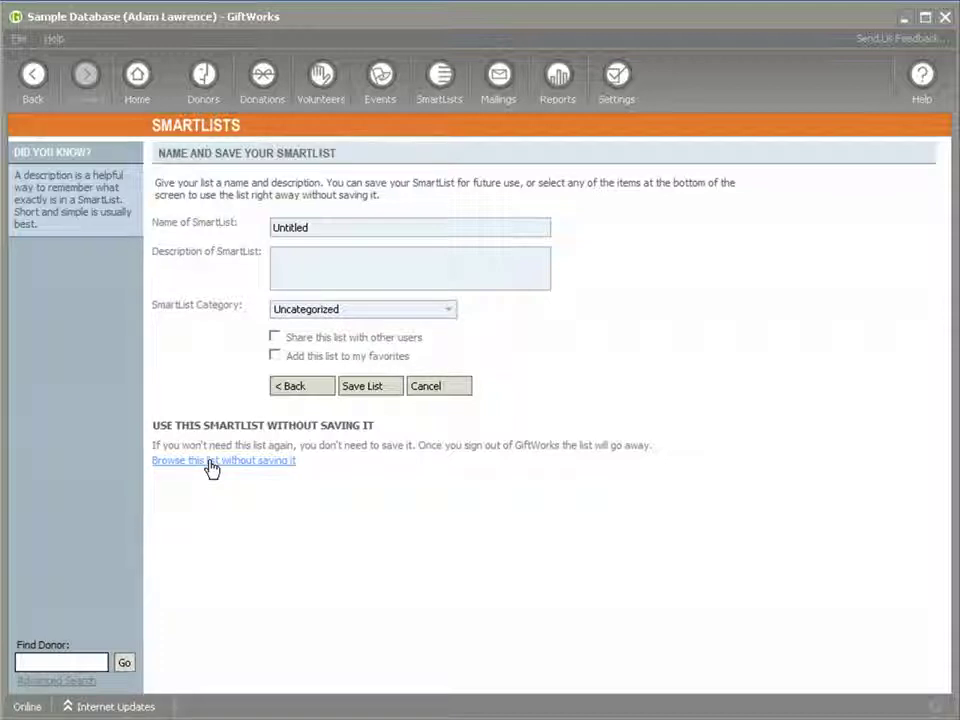
# - Browse the 74-donor list without saving, then cancel the Run Report for List dialog
pyautogui.click(212, 462)
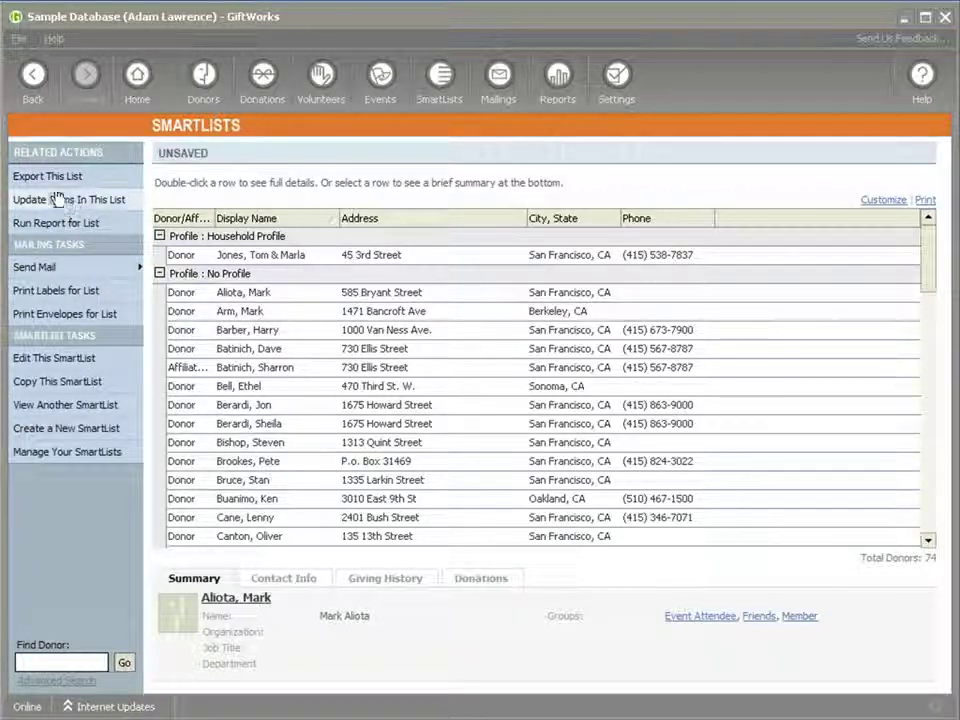
pyautogui.click(104, 224)
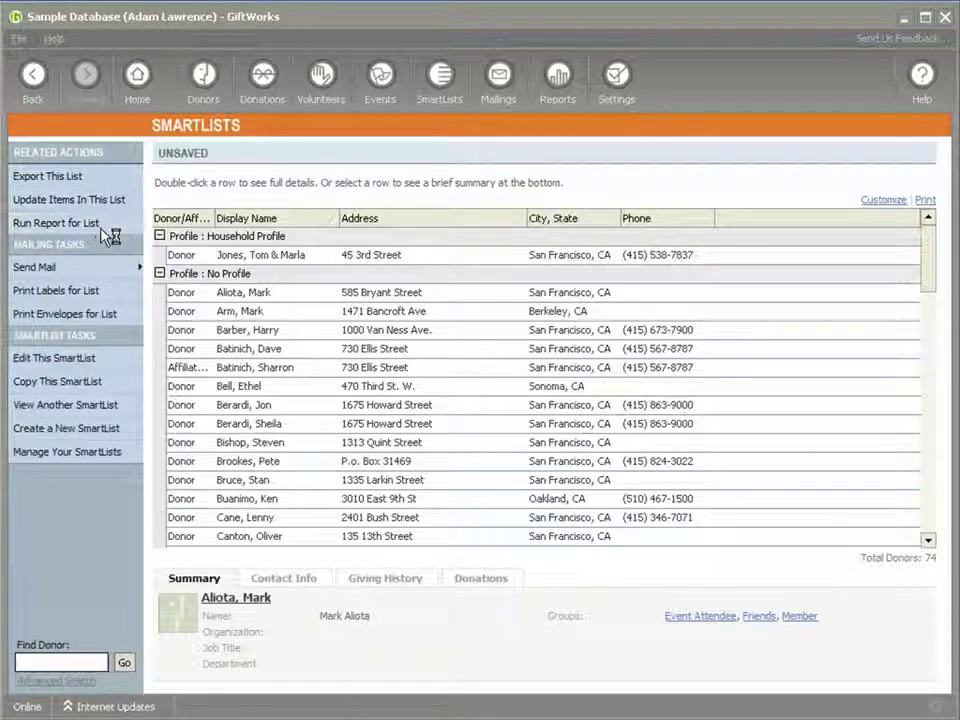
pyautogui.click(609, 515)
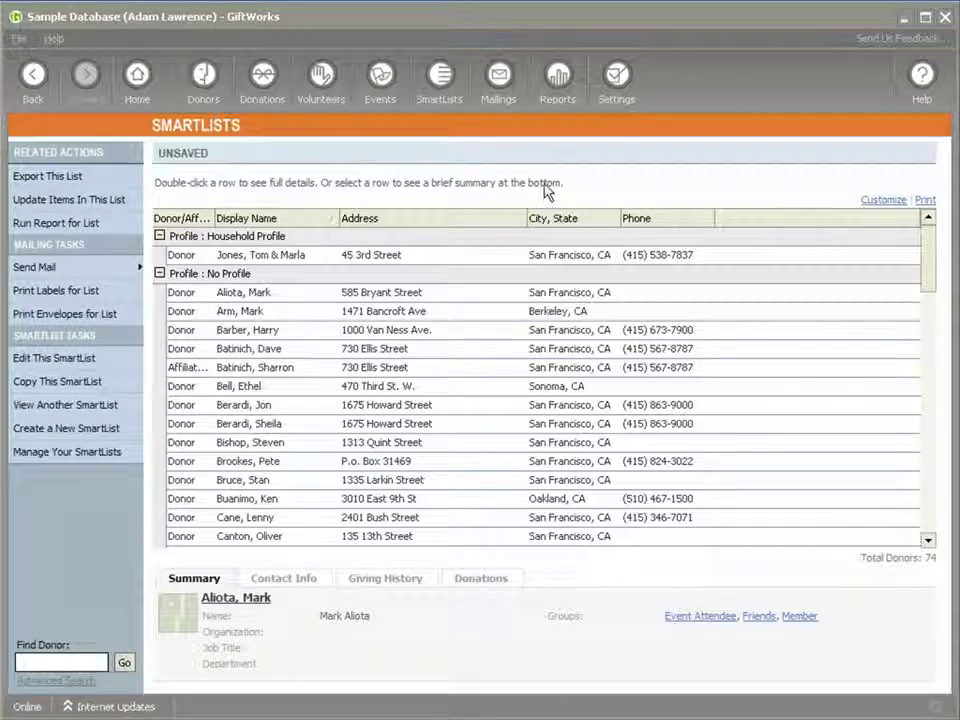
# - Open the deleted records management page from Settings
pyautogui.click(616, 78)
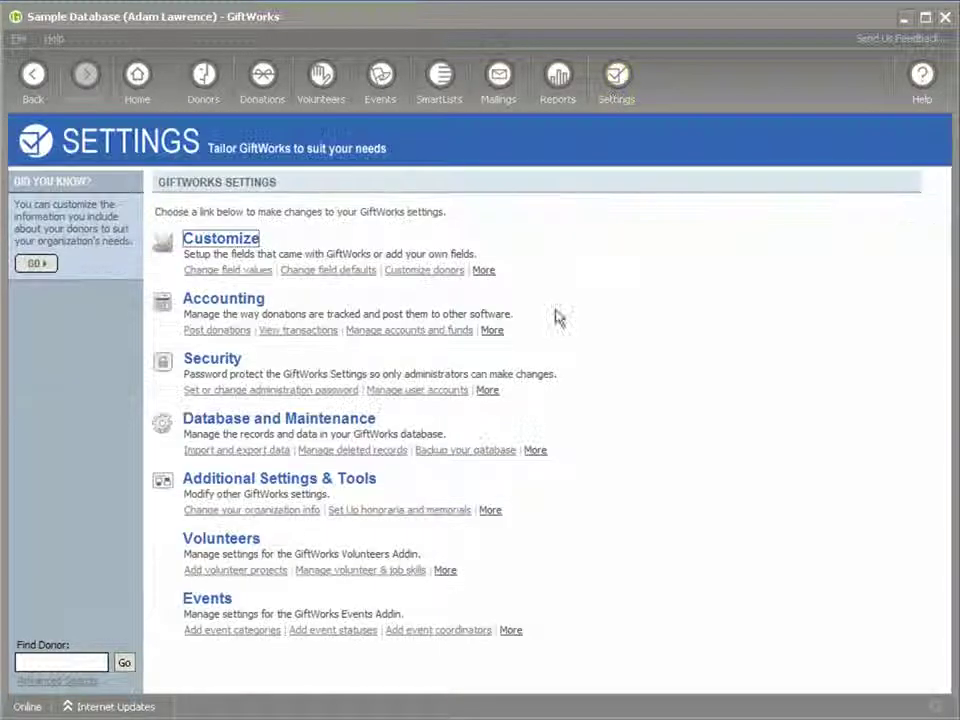
pyautogui.click(370, 452)
pyautogui.click(619, 88)
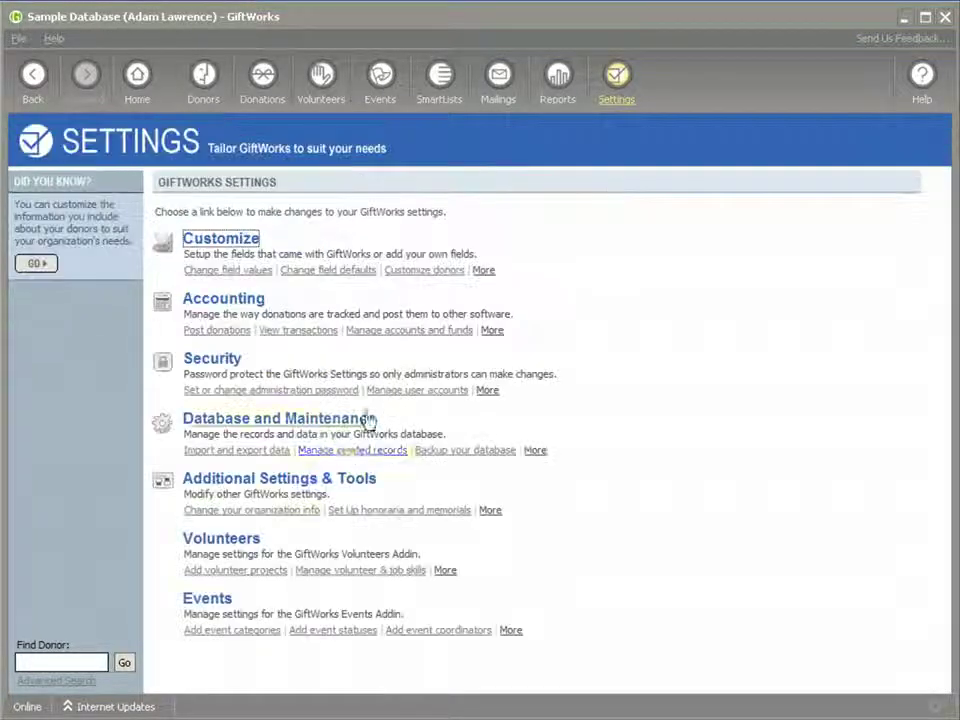
pyautogui.click(336, 453)
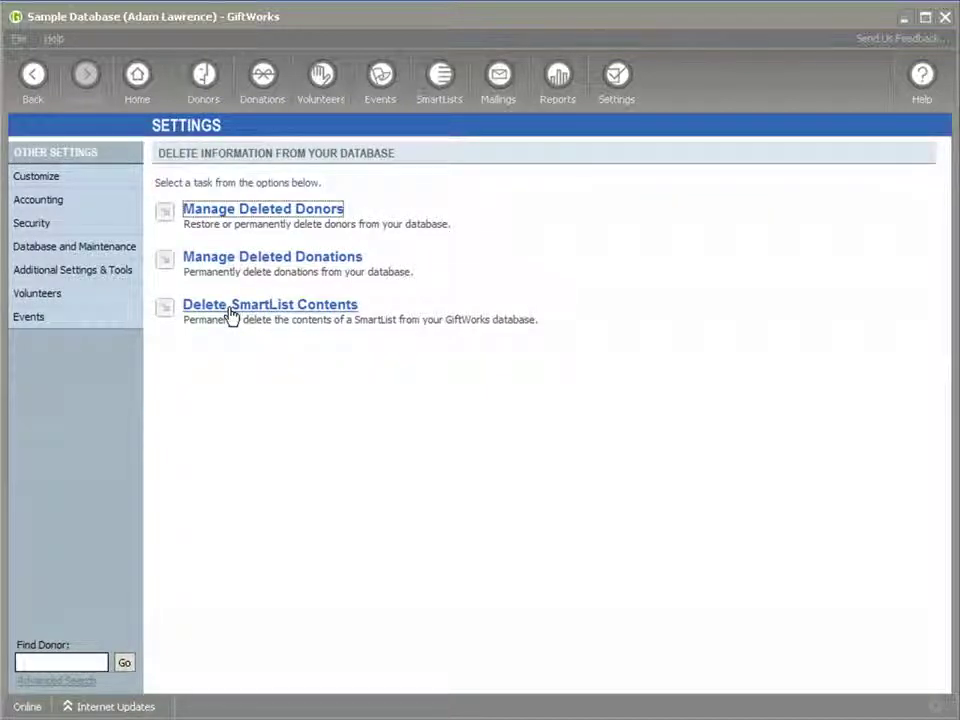
# - Open Delete SmartList contents, close the list picker unchosen, and back out to Settings
pyautogui.click(231, 315)
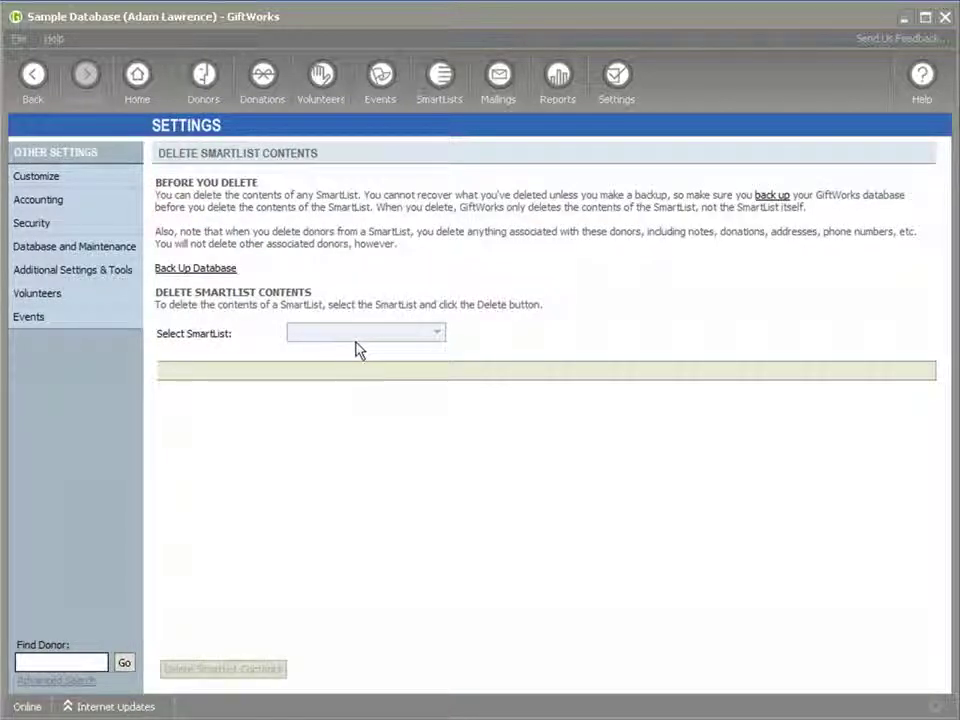
pyautogui.click(437, 340)
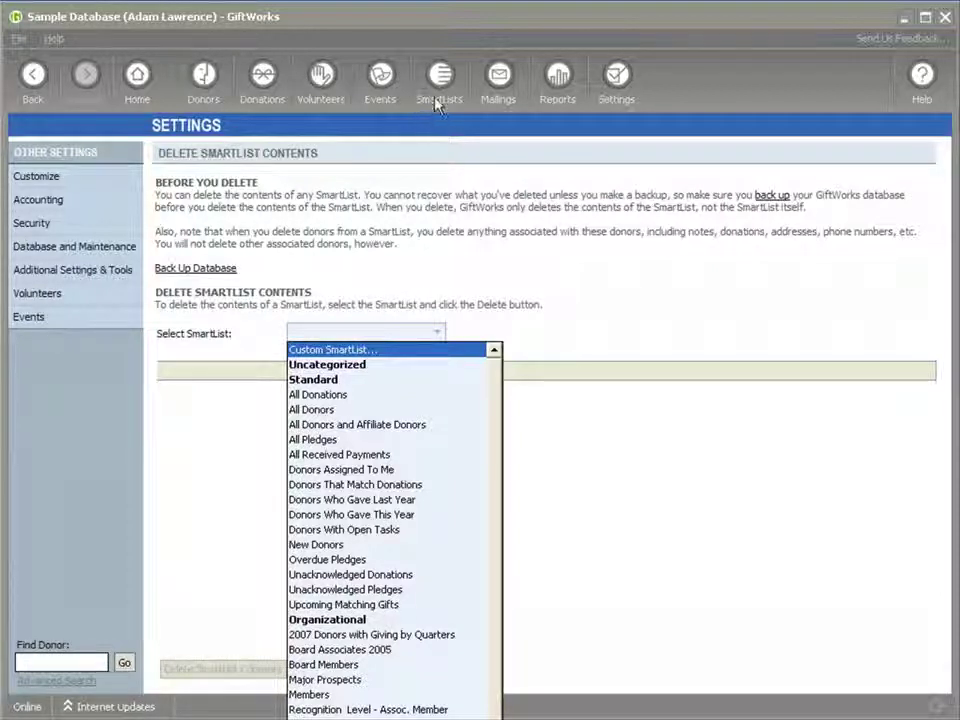
pyautogui.click(424, 276)
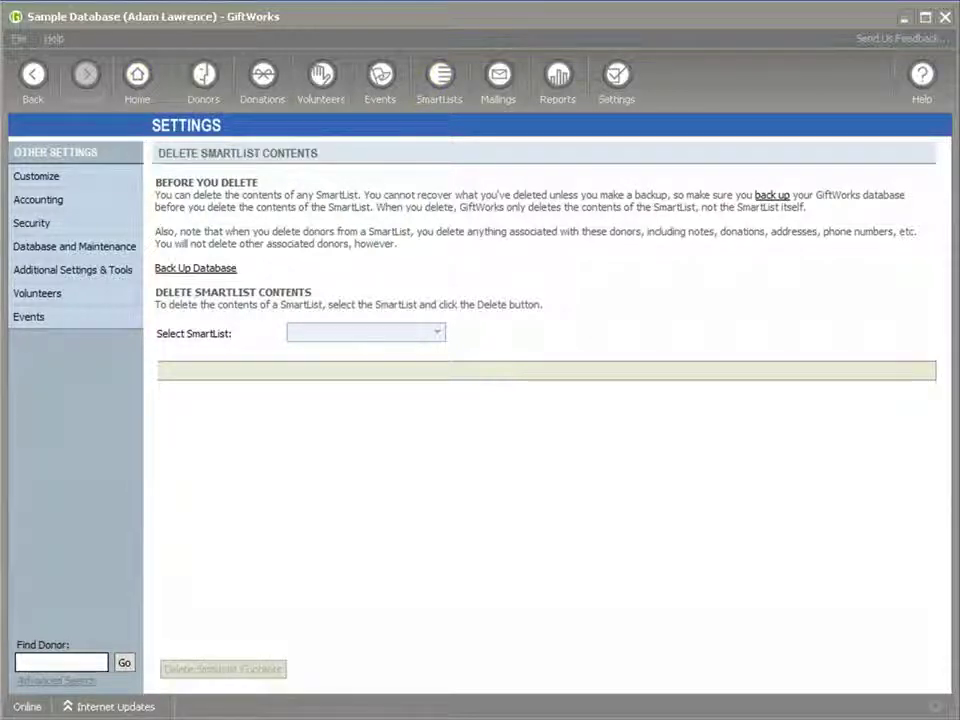
pyautogui.click(33, 86)
pyautogui.click(33, 86)
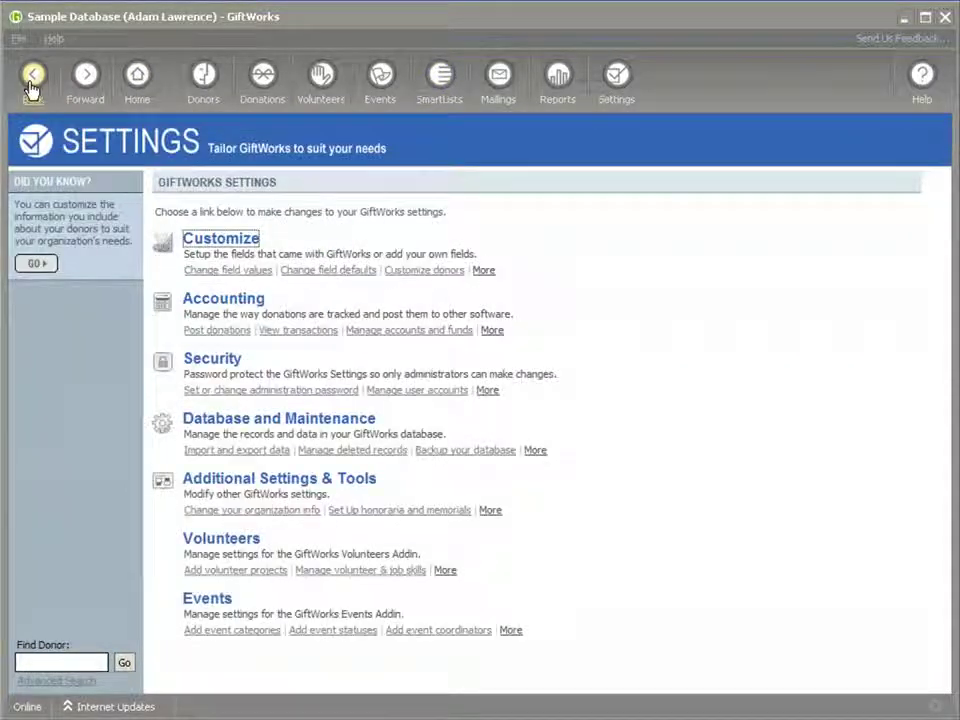
# - Go back to the unsaved SmartList results and reopen its criteria for editing
pyautogui.click(33, 87)
pyautogui.click(33, 87)
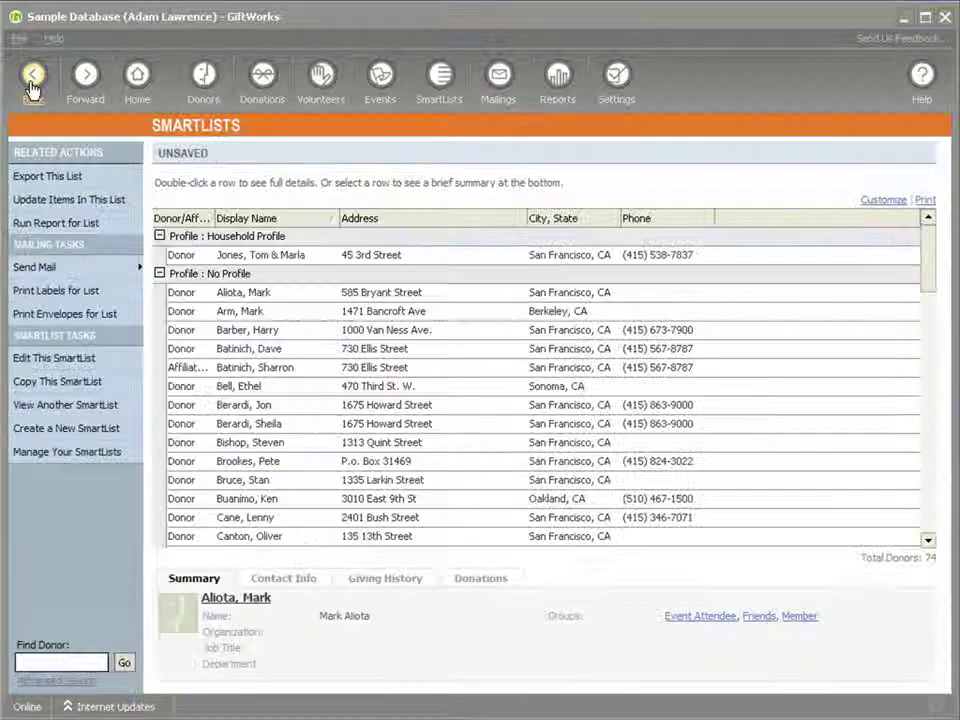
pyautogui.click(118, 362)
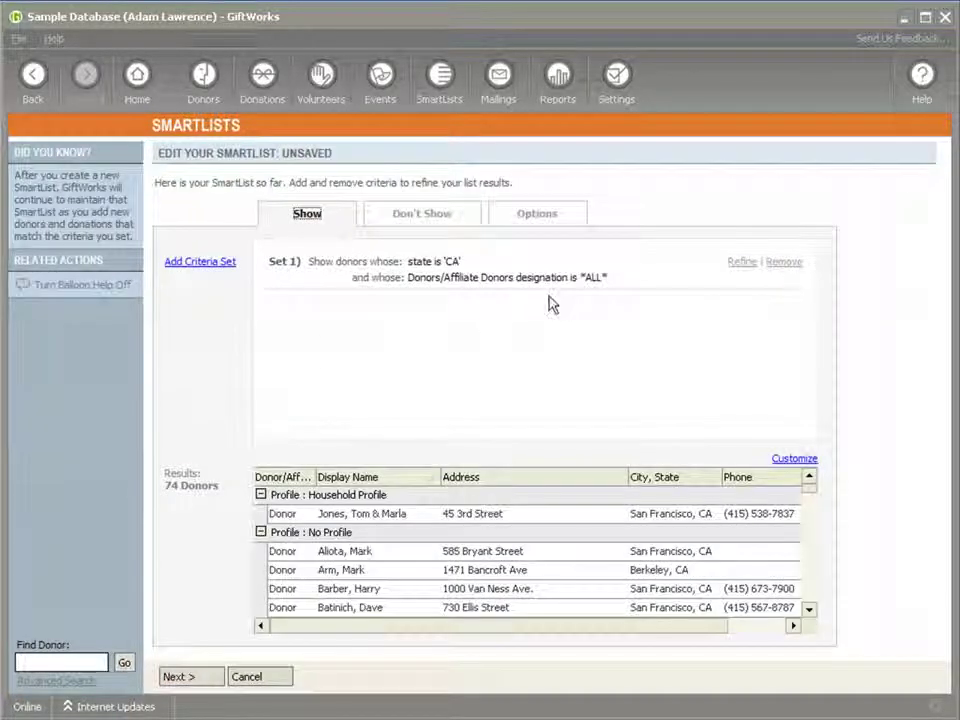
# - Save the list as 'CA Donors', shared with other users
pyautogui.click(188, 677)
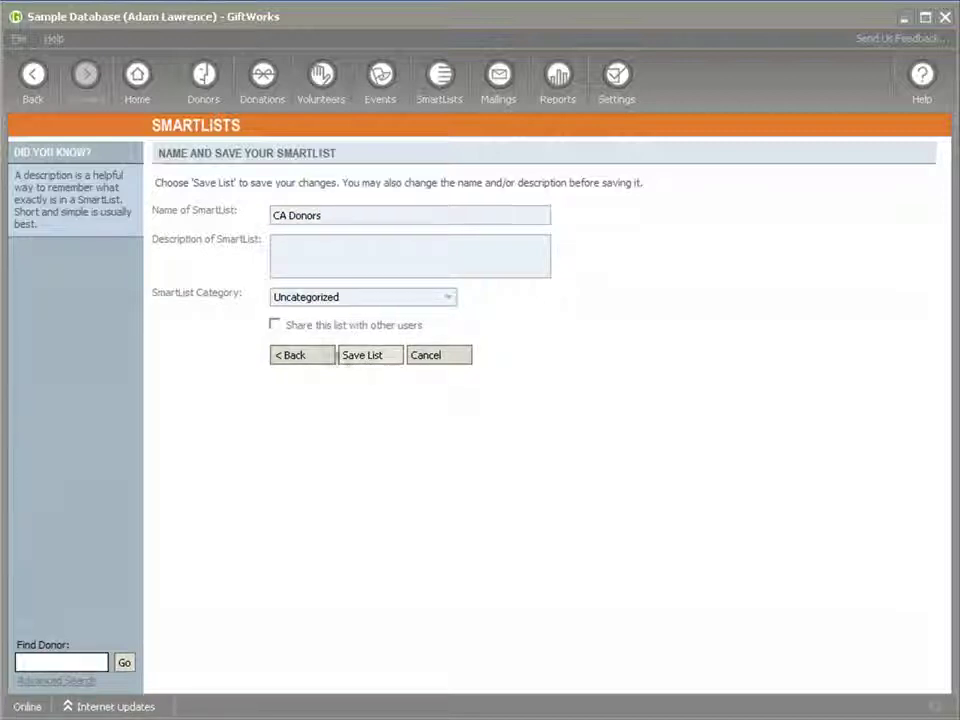
pyautogui.click(276, 325)
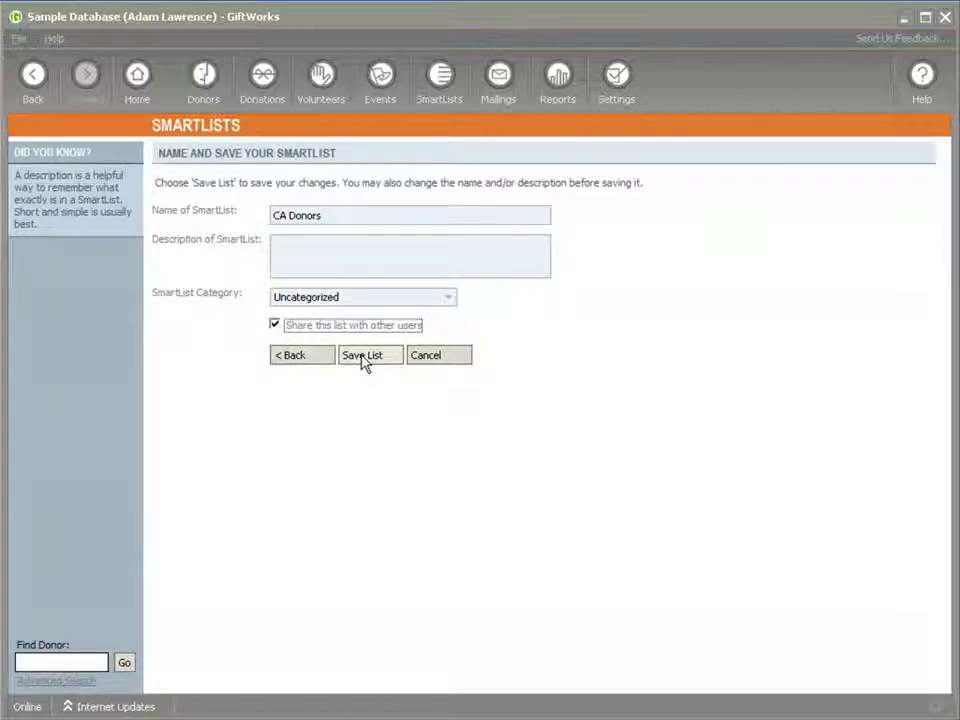
pyautogui.click(364, 358)
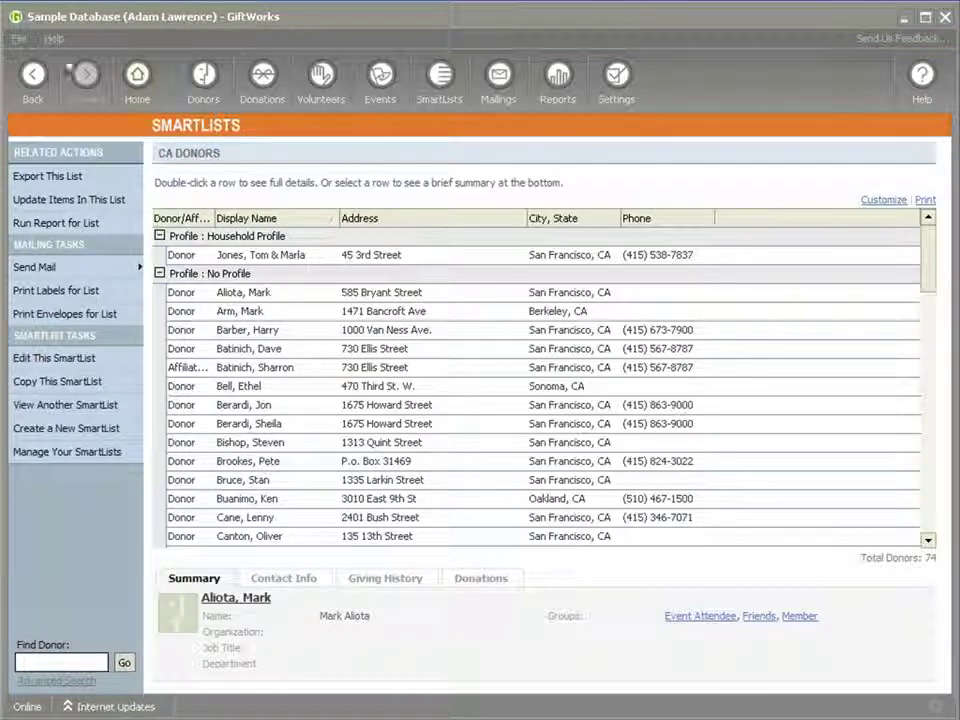
# - Sign out, sign back in to the Sample Database as another user, and go to SmartLists
pyautogui.click(15, 37)
pyautogui.click(31, 100)
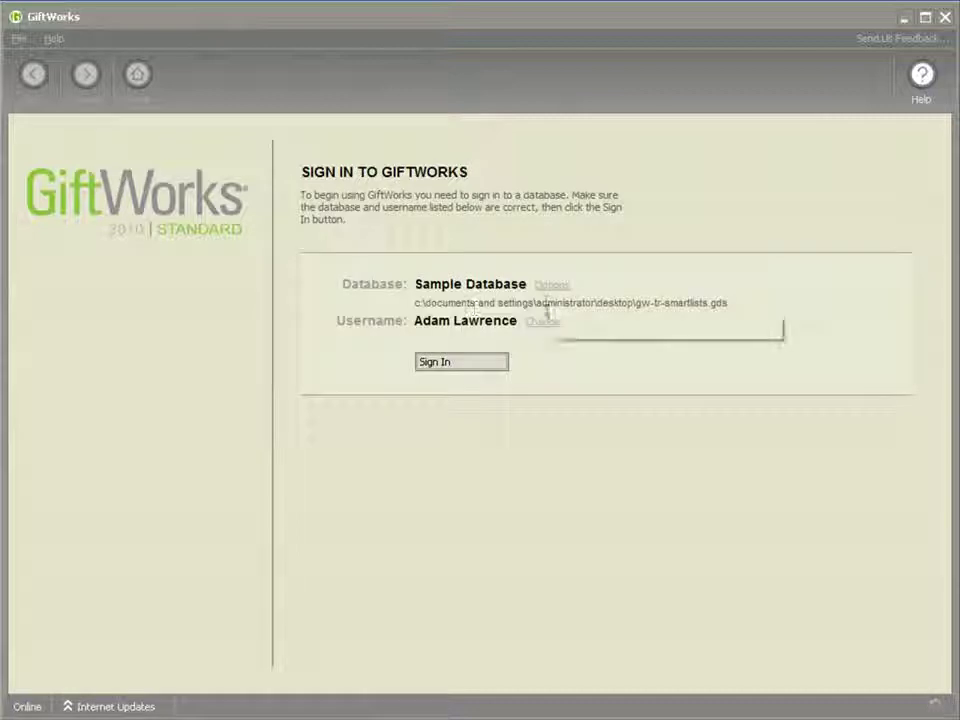
pyautogui.click(545, 330)
pyautogui.click(553, 360)
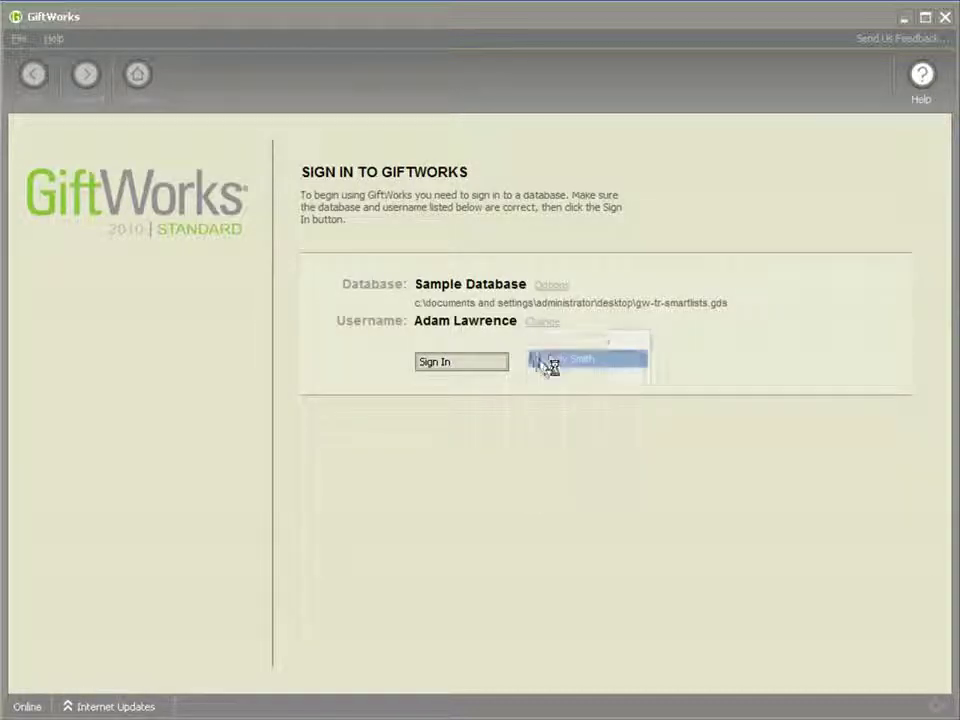
pyautogui.click(463, 365)
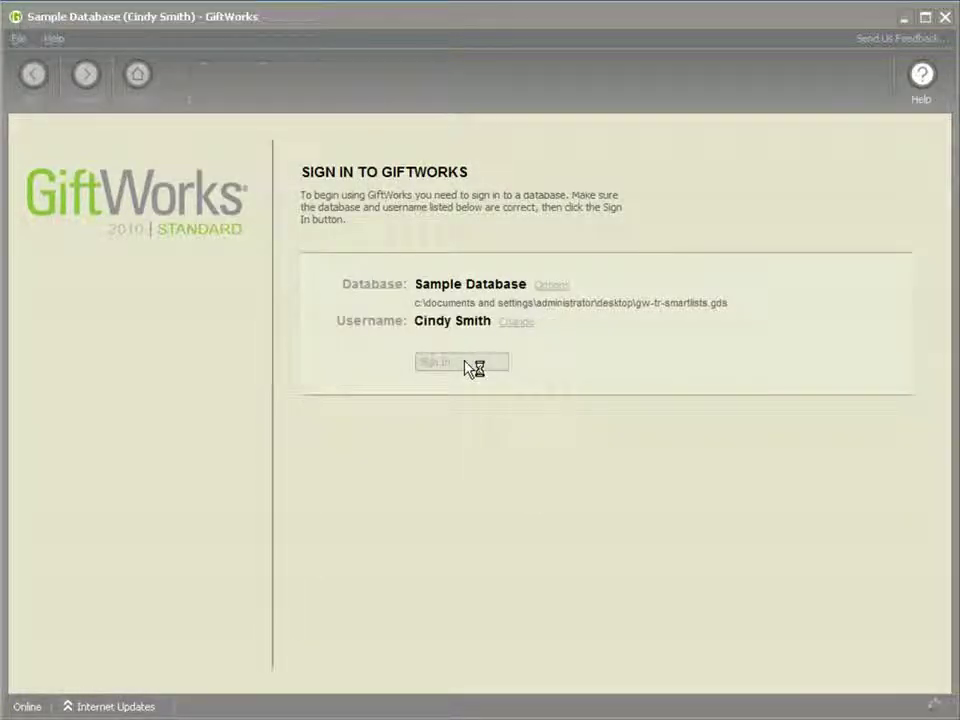
pyautogui.click(446, 104)
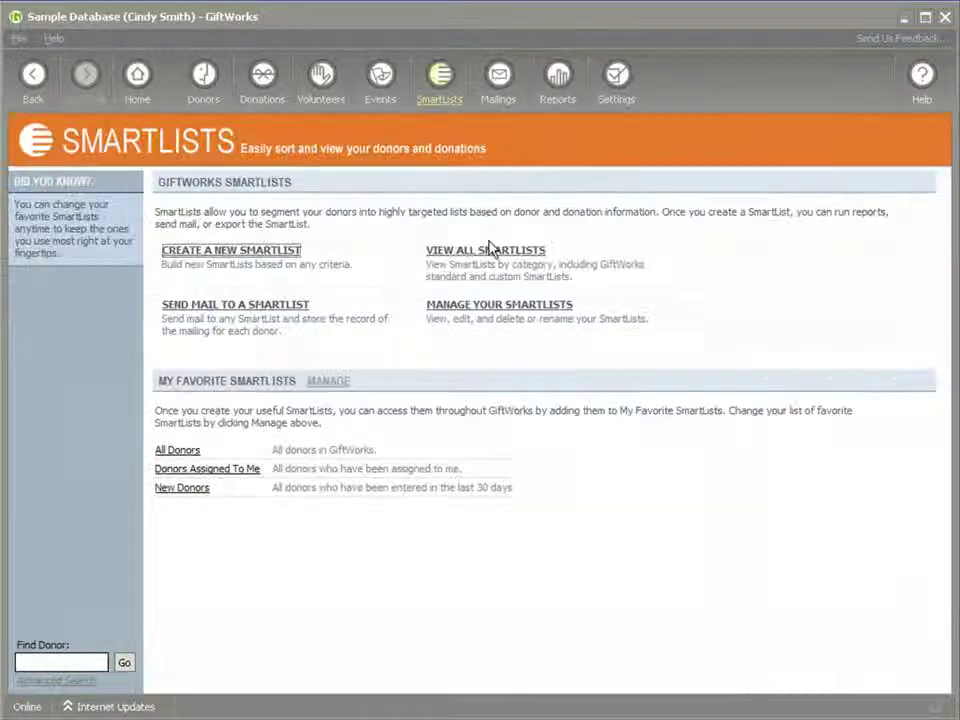
# - Open CA Donors, set grouping to None and hide Donor/Affiliate Donor, then return to SmartLists
pyautogui.click(491, 251)
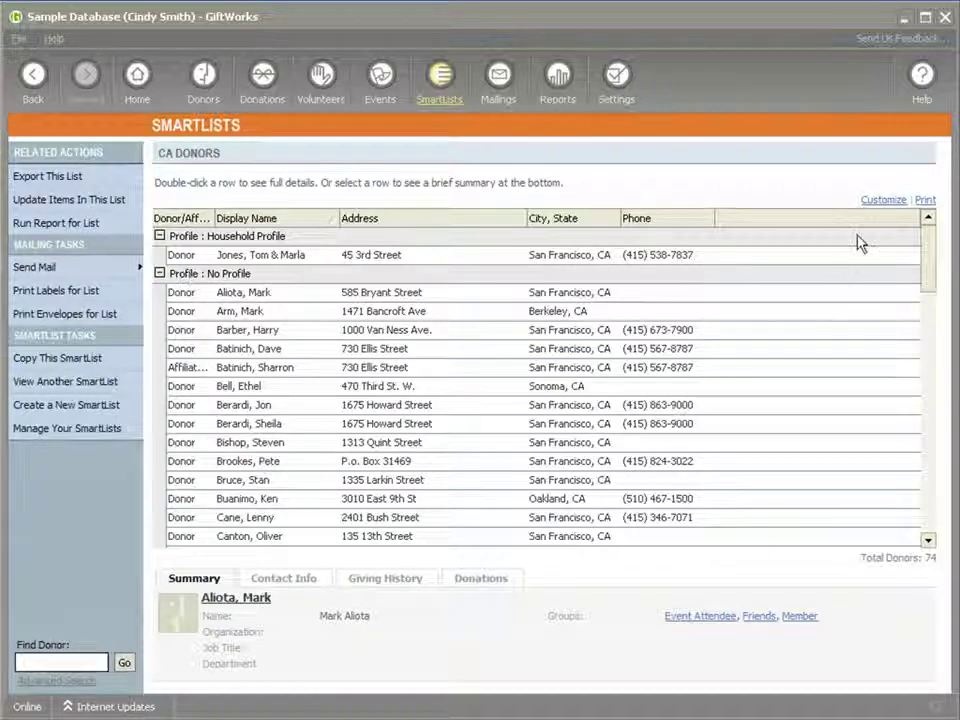
pyautogui.click(880, 200)
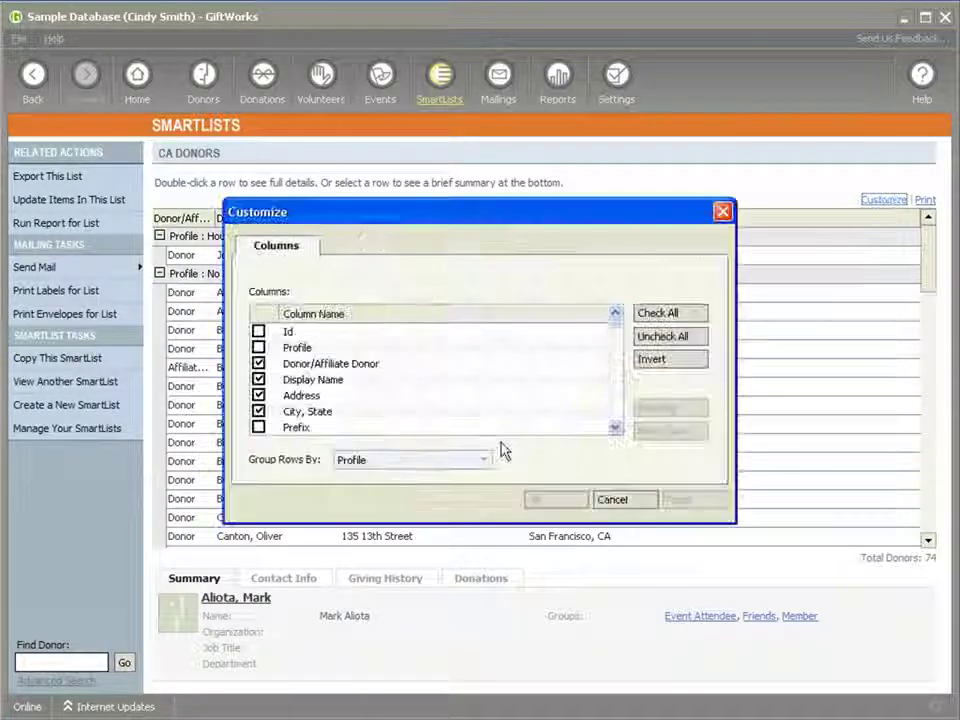
pyautogui.click(390, 457)
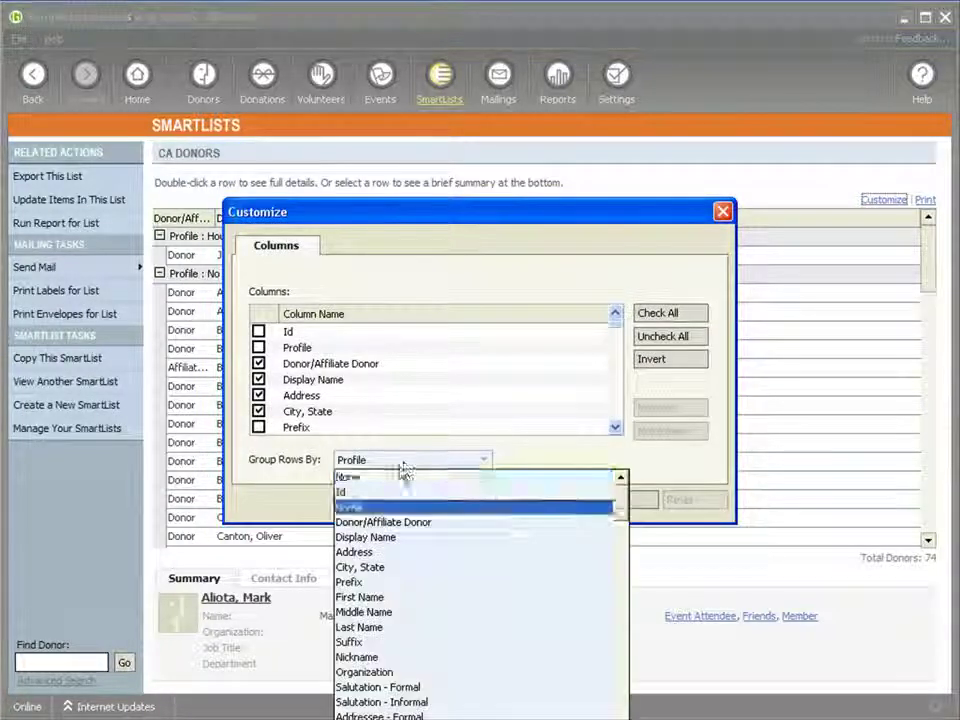
pyautogui.click(392, 478)
pyautogui.click(259, 363)
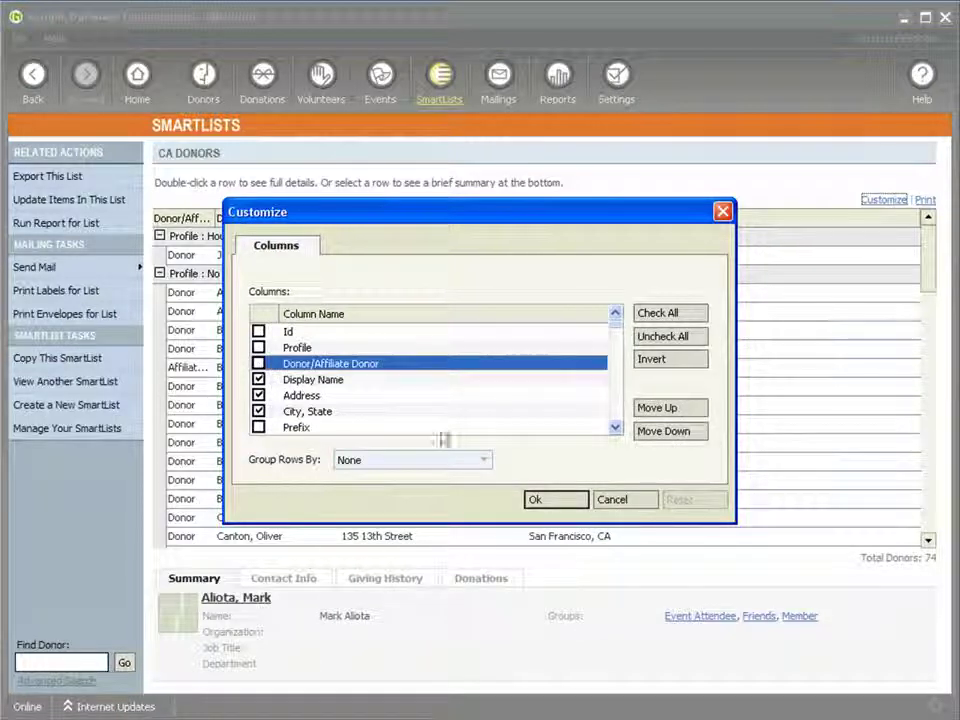
pyautogui.click(541, 499)
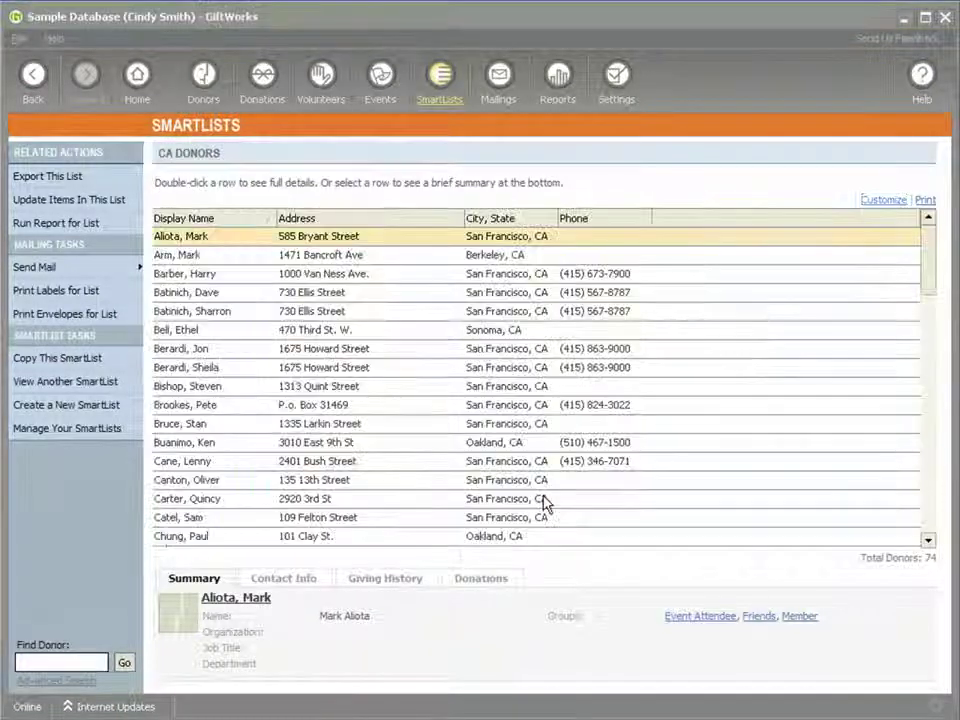
pyautogui.click(491, 94)
# - Open the CA Donors SmartList from the list of all SmartLists
pyautogui.click(428, 110)
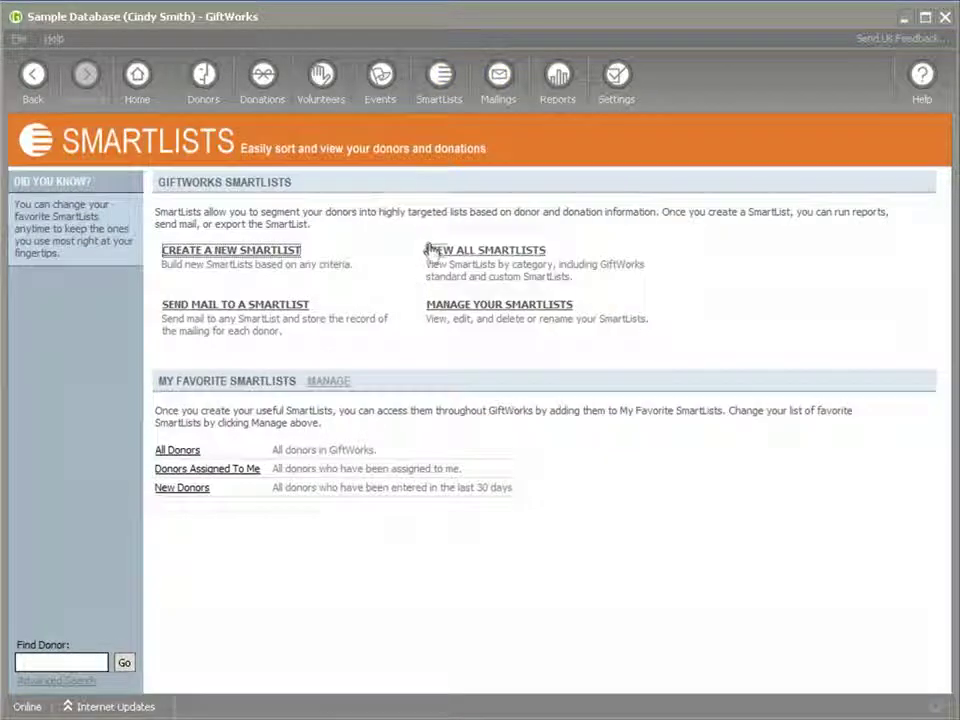
pyautogui.click(428, 249)
pyautogui.click(181, 231)
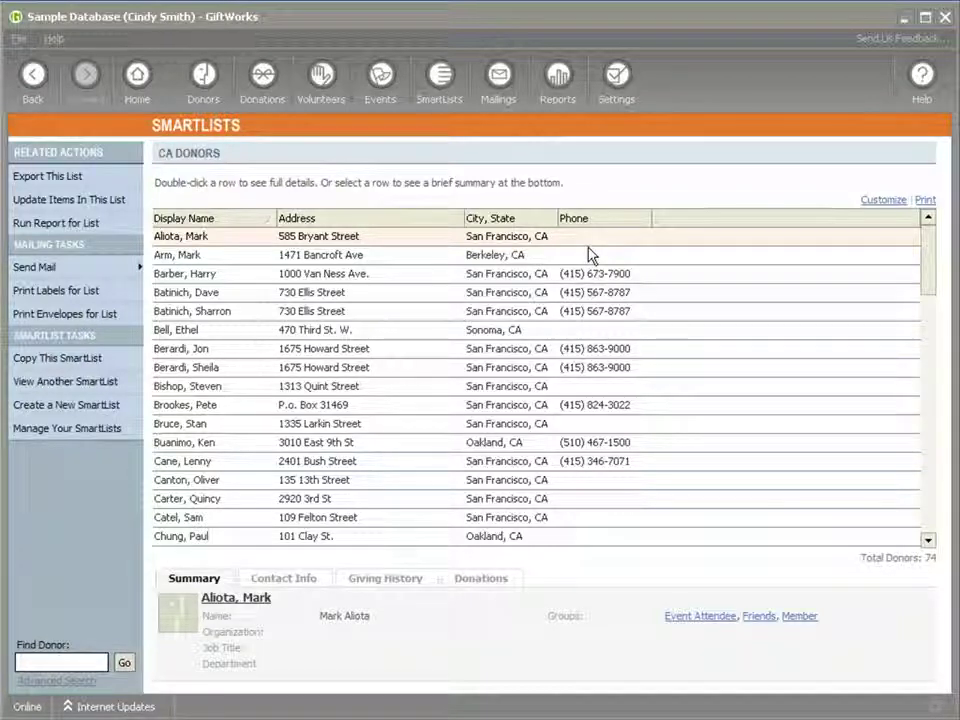
# - Reset CA Donors' column customizations to the defaults and confirm
pyautogui.click(872, 207)
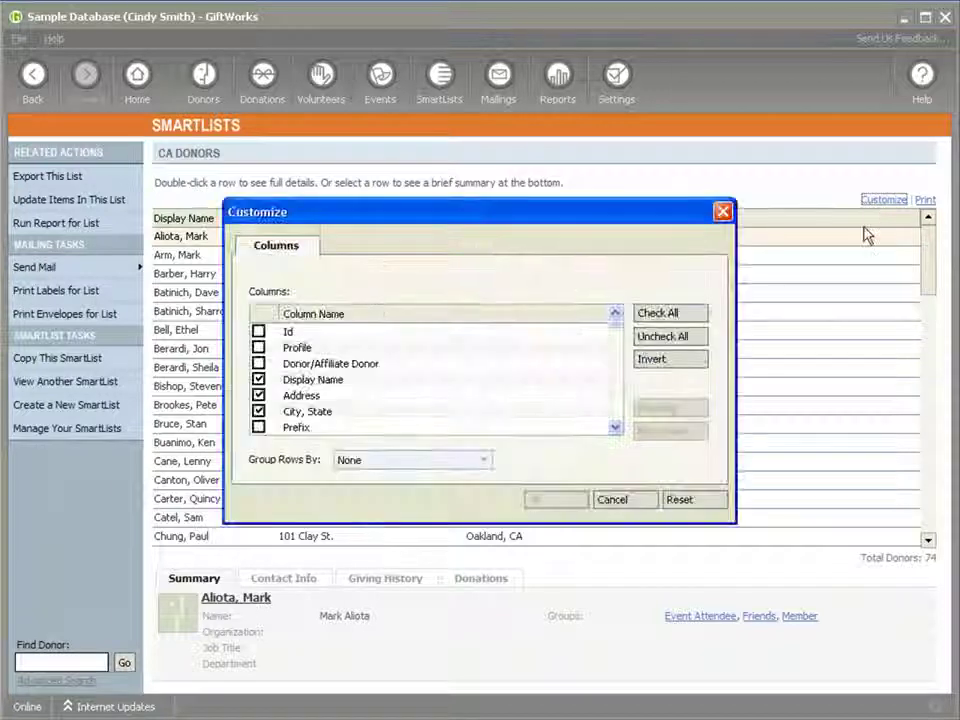
pyautogui.click(679, 499)
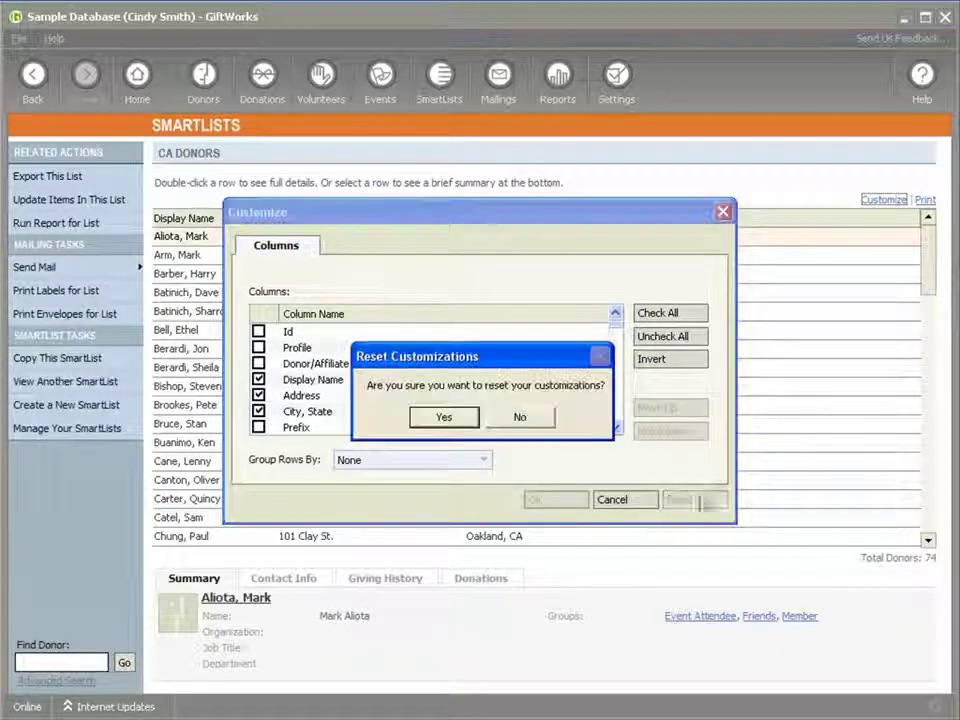
pyautogui.click(443, 418)
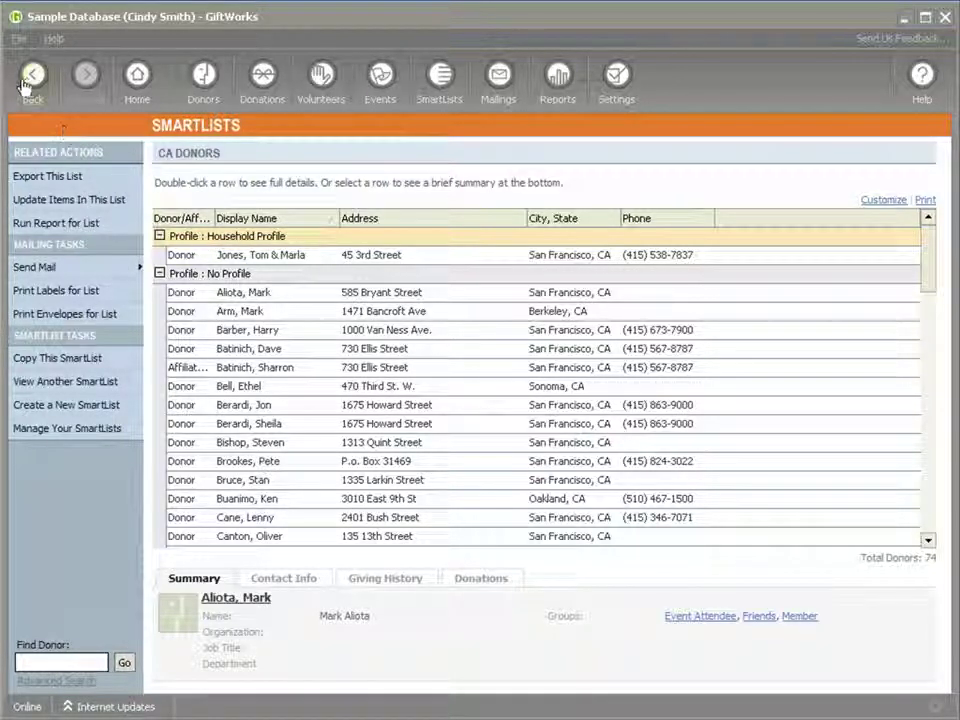
pyautogui.click(427, 100)
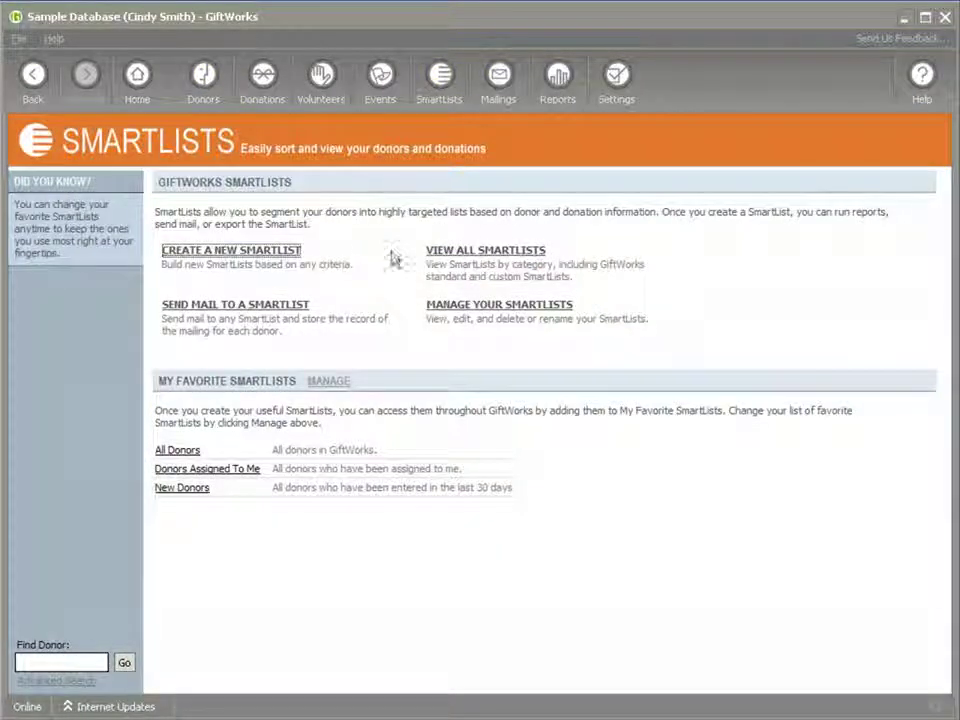
# - Create a SmartList filtering Total Donations greater than $0, matching 61 donors
pyautogui.click(250, 253)
pyautogui.click(552, 515)
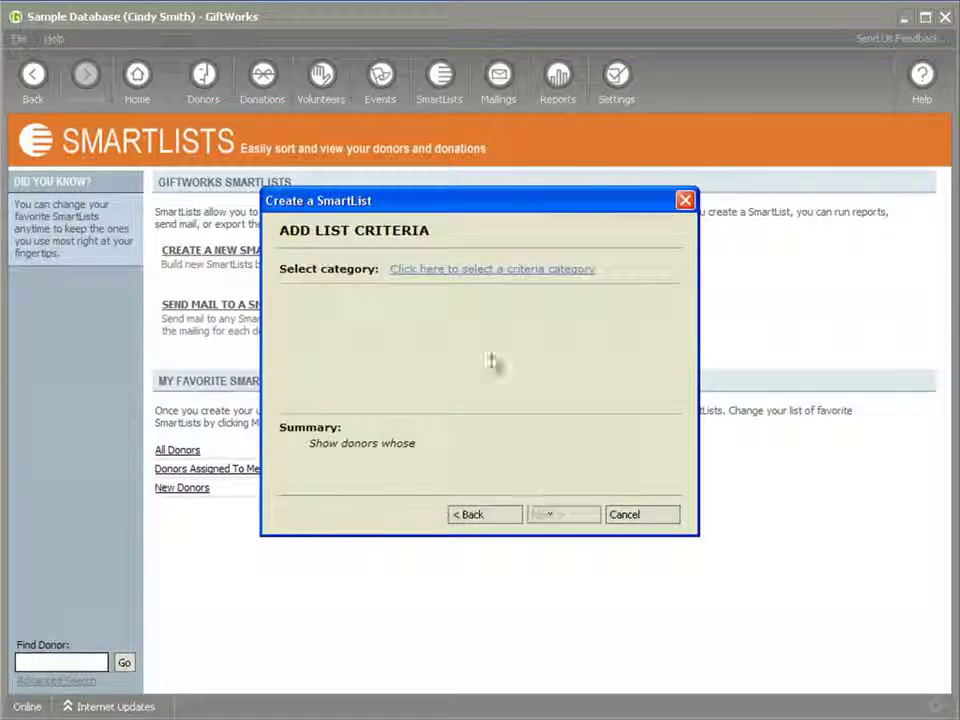
pyautogui.click(485, 270)
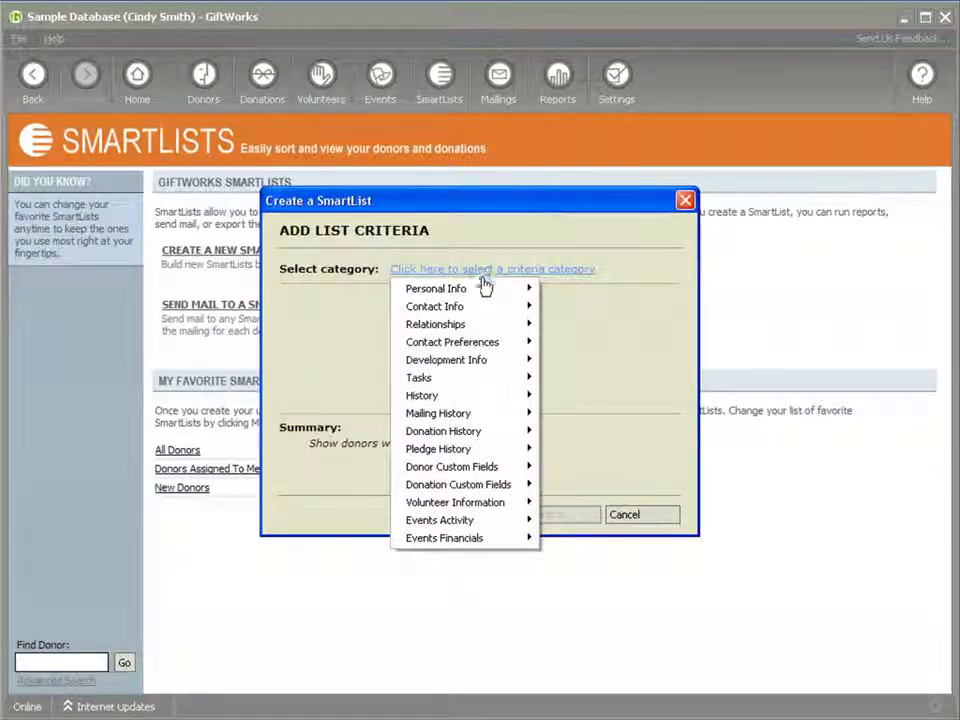
pyautogui.moveTo(540, 430)
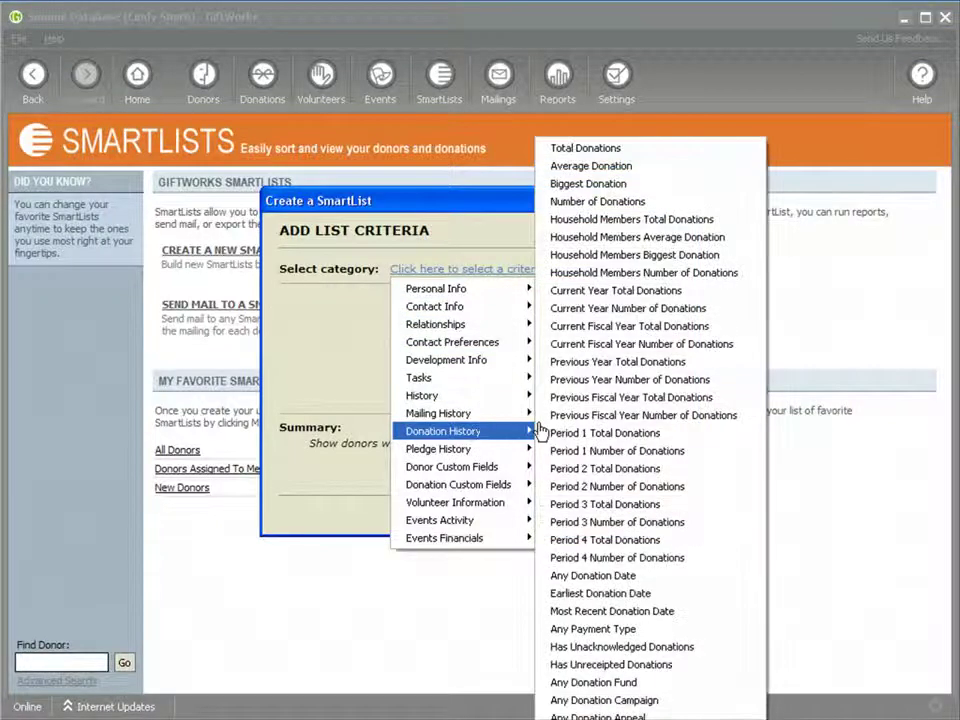
pyautogui.click(580, 148)
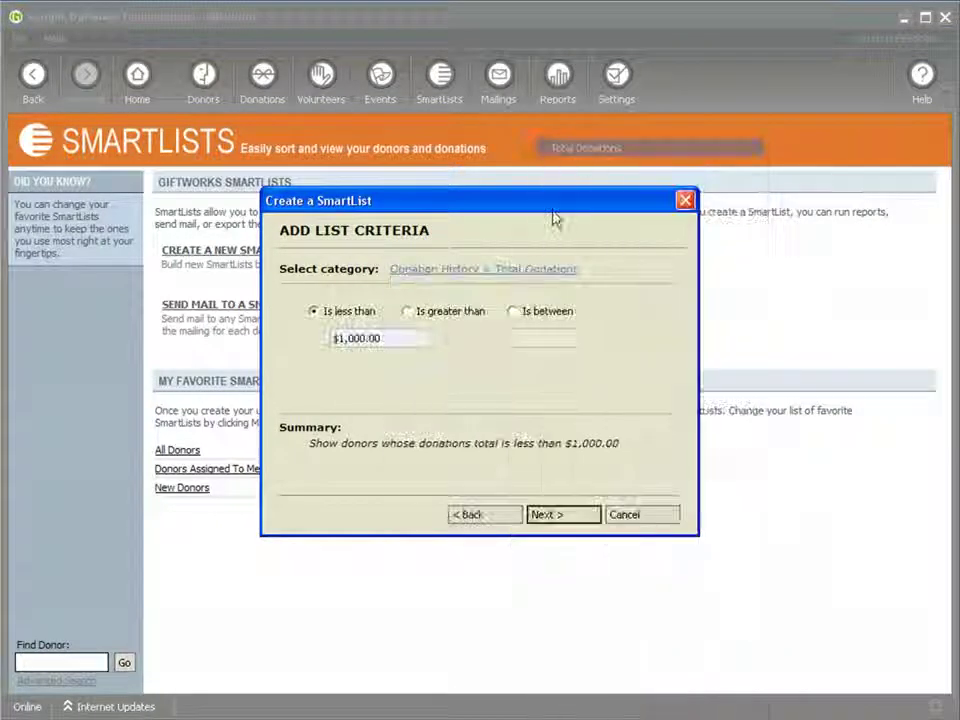
pyautogui.click(407, 312)
pyautogui.moveTo(390, 338); pyautogui.dragTo(321, 336)
pyautogui.write('$0')
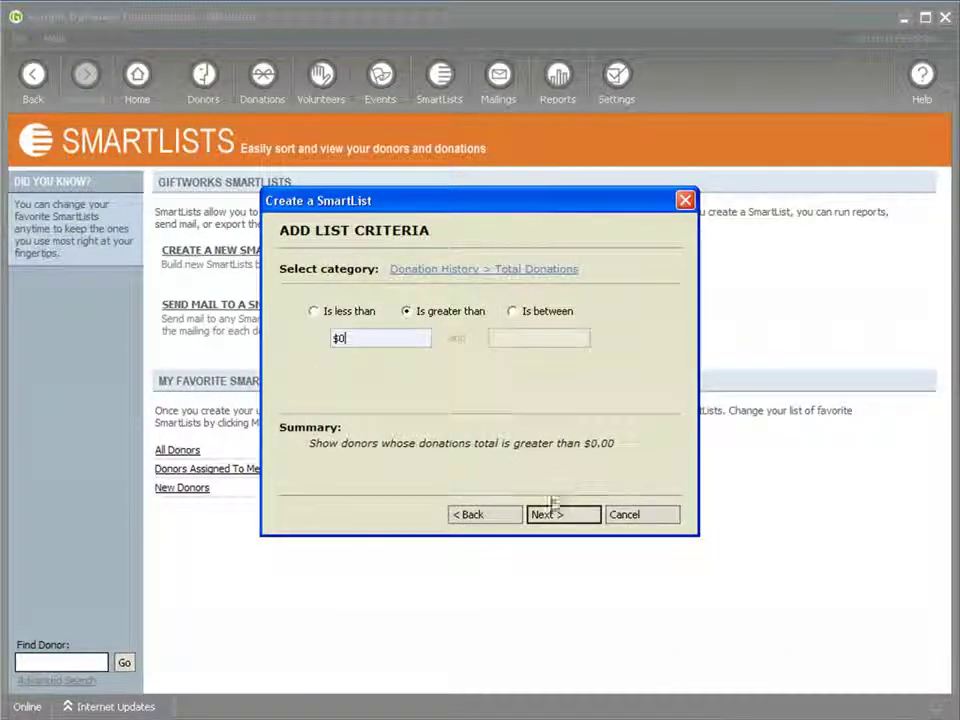
pyautogui.click(553, 517)
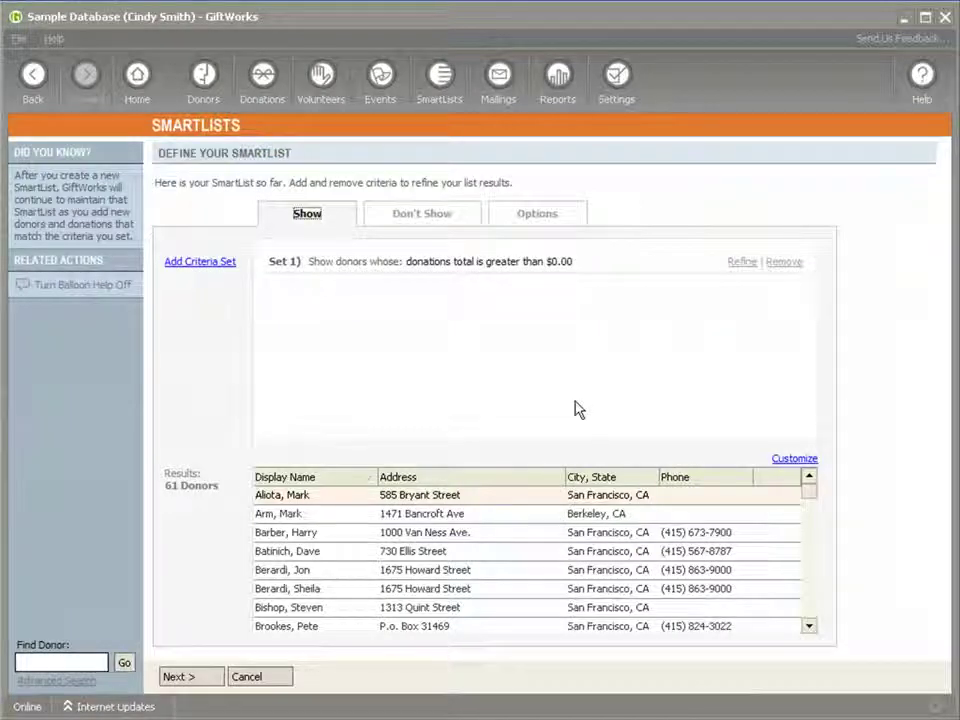
pyautogui.click(793, 458)
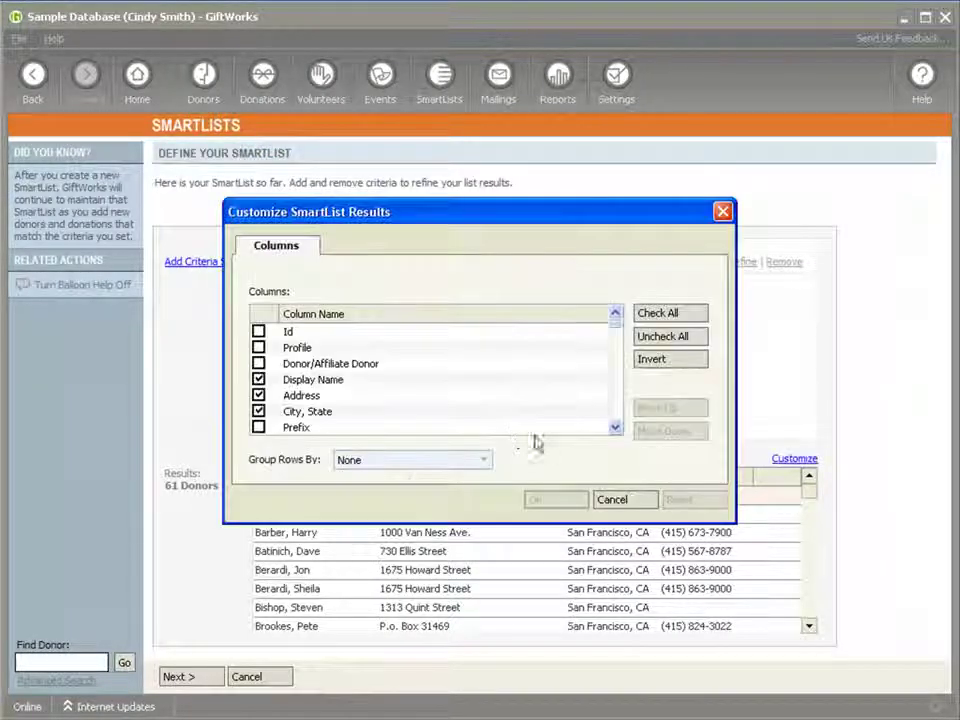
# - Hide the Address, City/State and Phone columns from the donor results
pyautogui.click(258, 395)
pyautogui.click(258, 411)
pyautogui.scroll(-4, 300, 410)
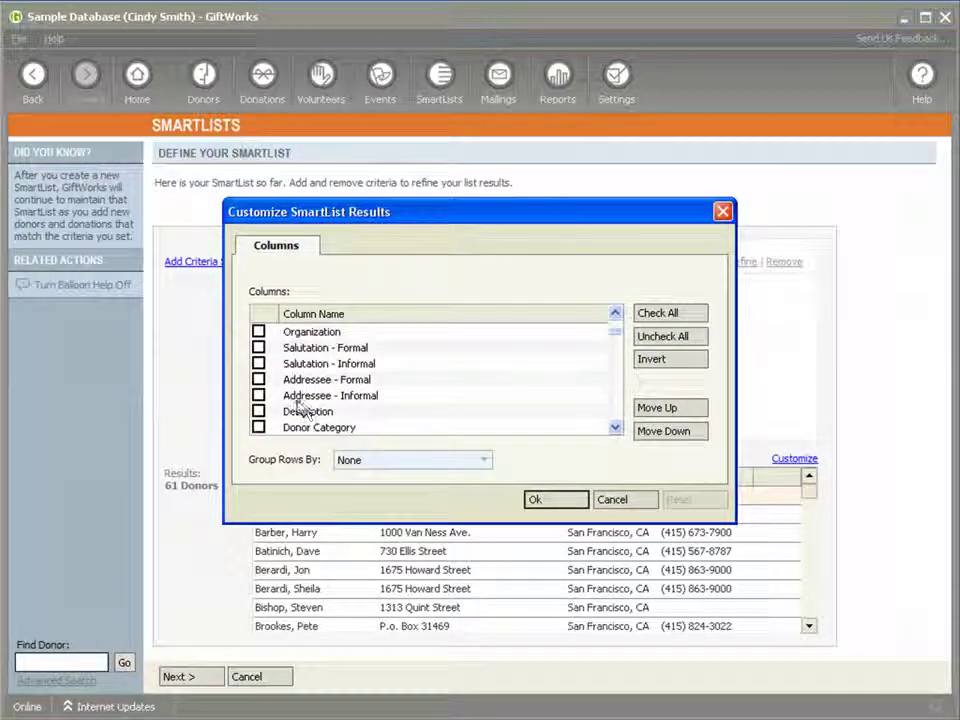
pyautogui.scroll(-2, 290, 408)
pyautogui.click(258, 411)
pyautogui.scroll(-6, 303, 402)
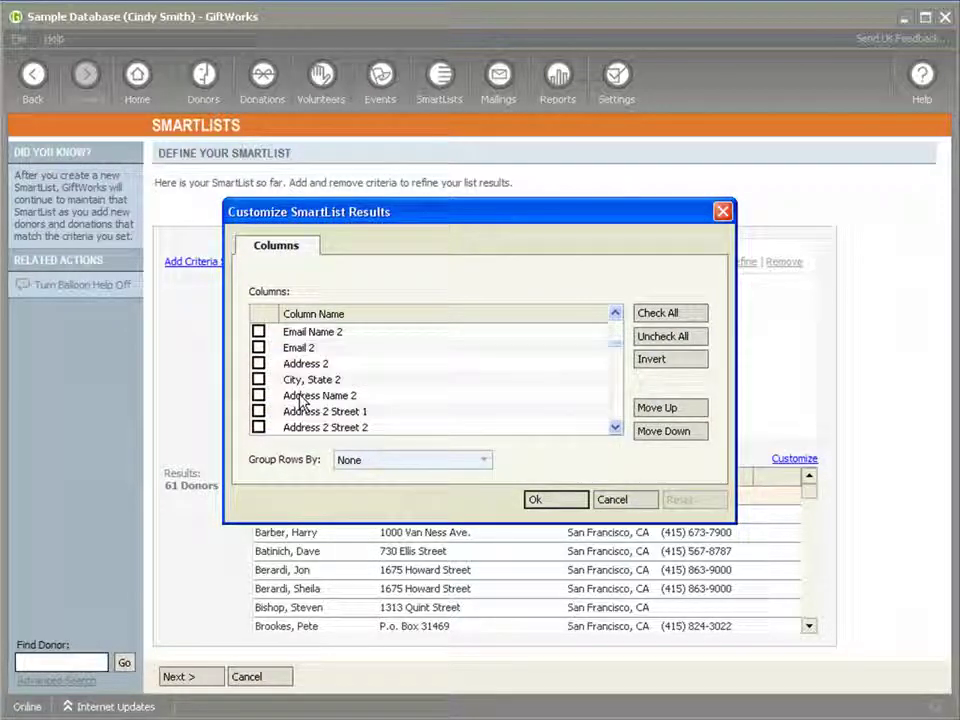
pyautogui.scroll(-8, 300, 400)
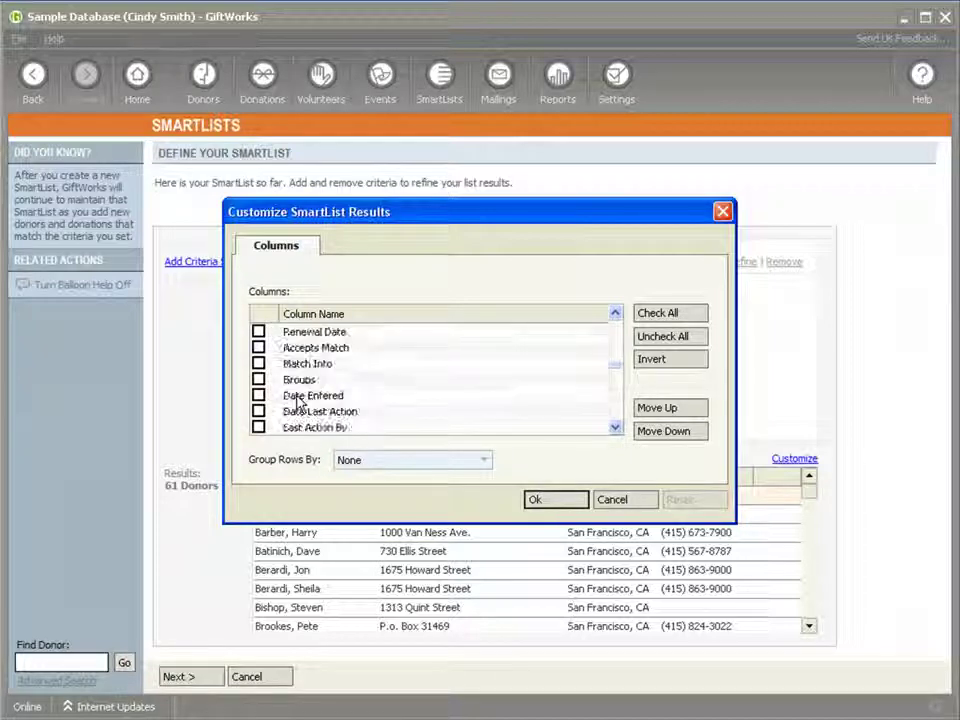
pyautogui.scroll(-5, 300, 403)
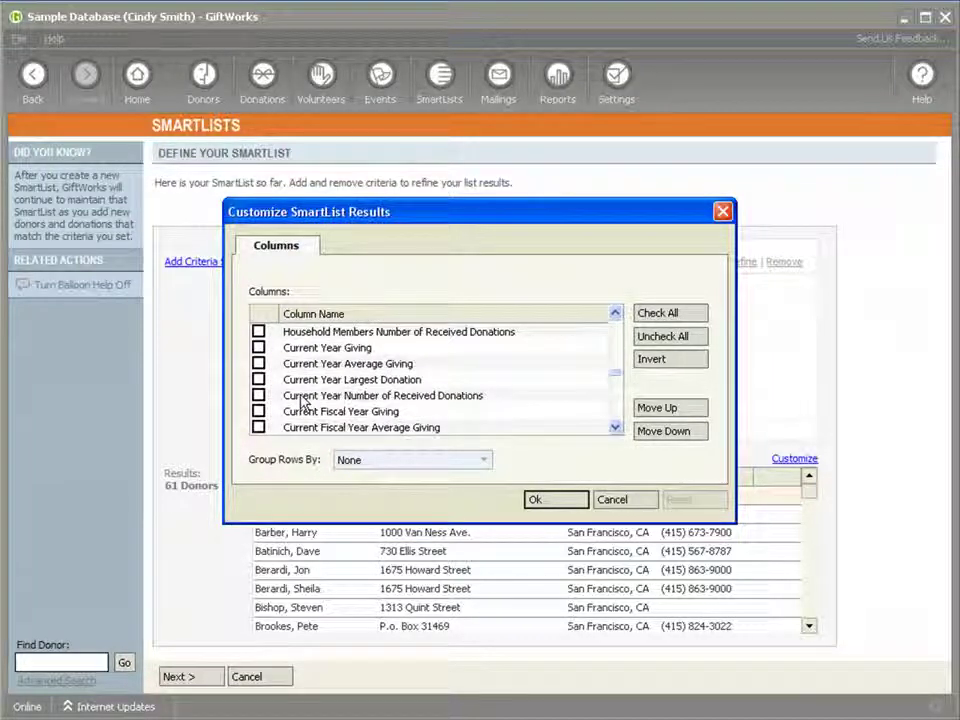
pyautogui.scroll(3, 325, 382)
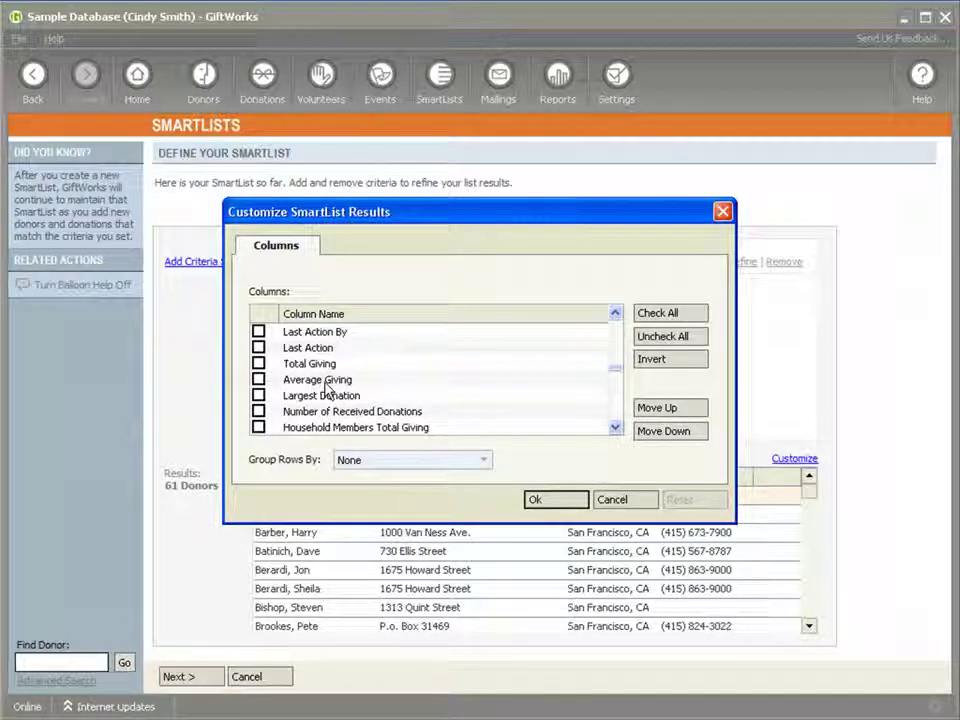
pyautogui.scroll(-3, 320, 405)
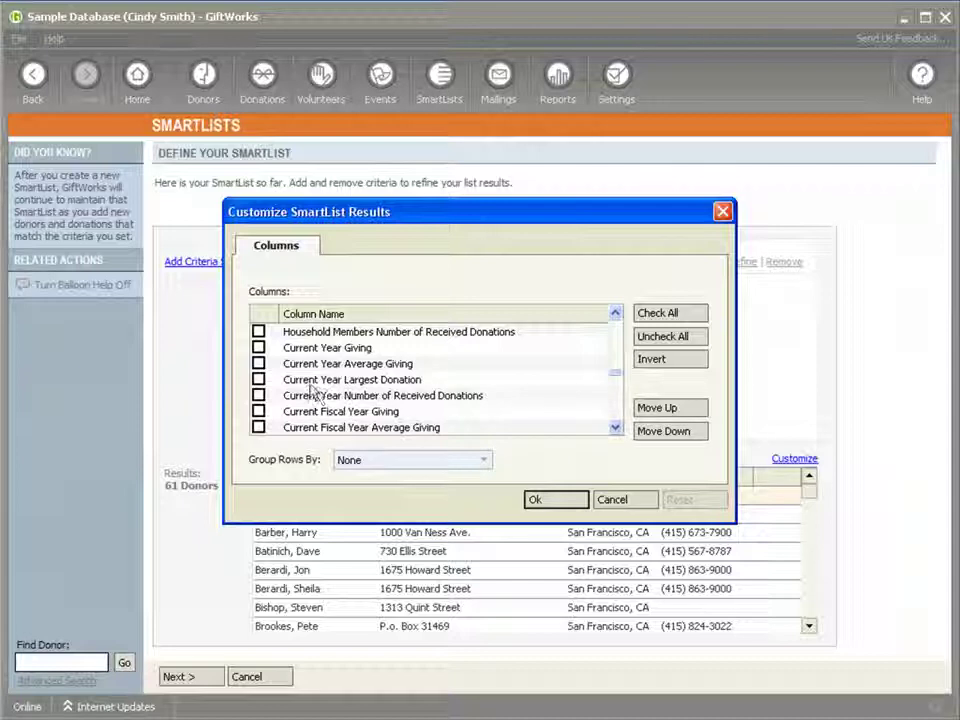
# - Add Current Year, Current Fiscal Year, Previous Year and Previous Fiscal Year Giving columns
pyautogui.click(258, 347)
pyautogui.click(258, 411)
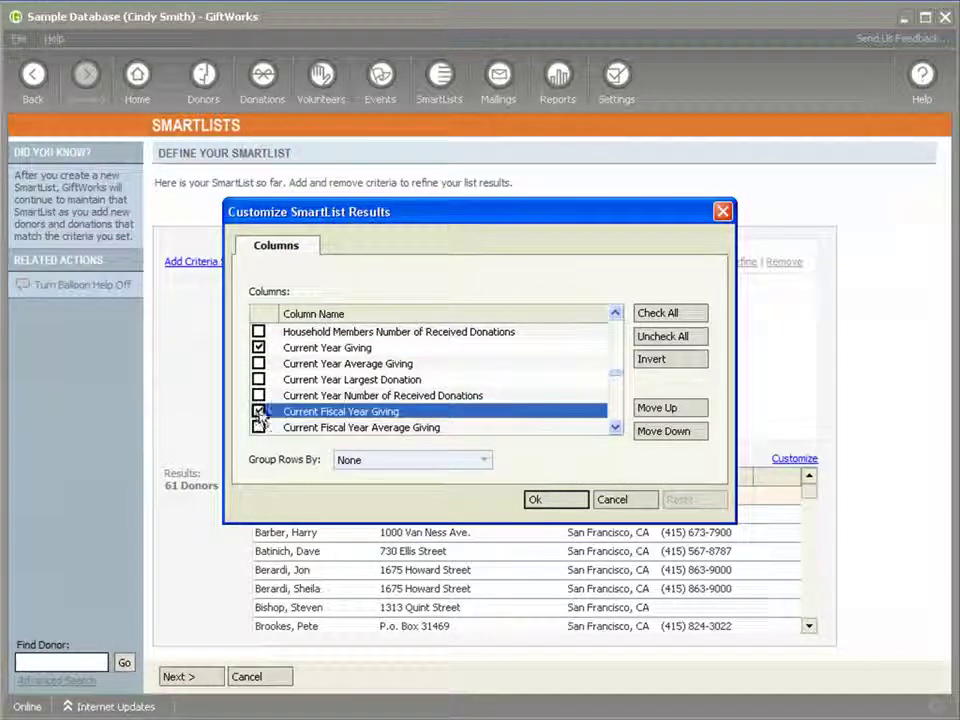
pyautogui.scroll(-2, 280, 410)
pyautogui.click(259, 381)
pyautogui.scroll(-2, 261, 390)
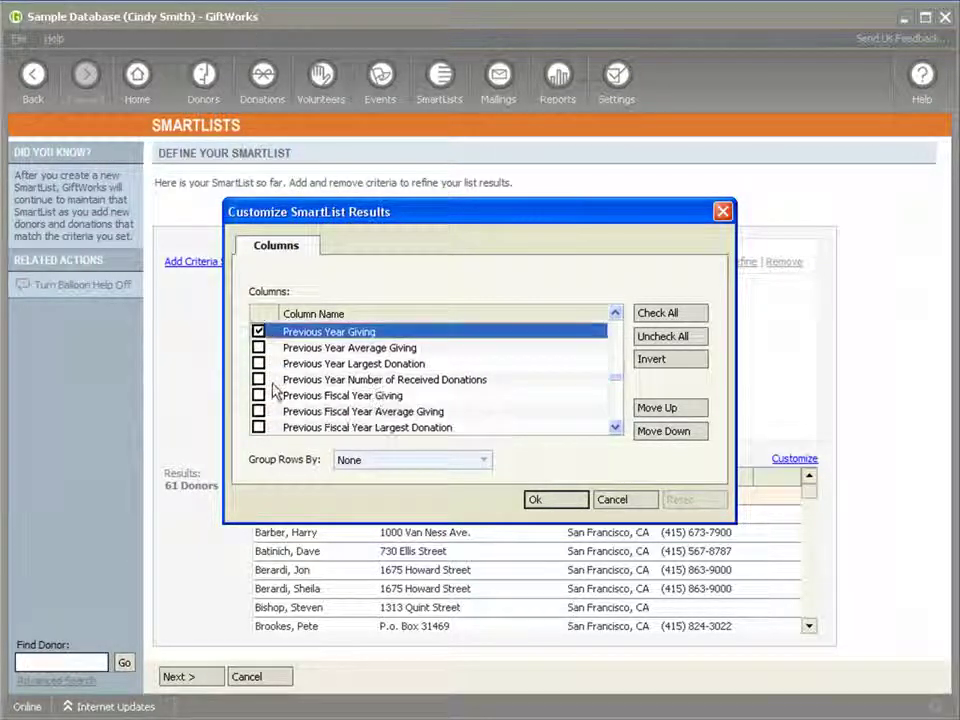
pyautogui.click(259, 349)
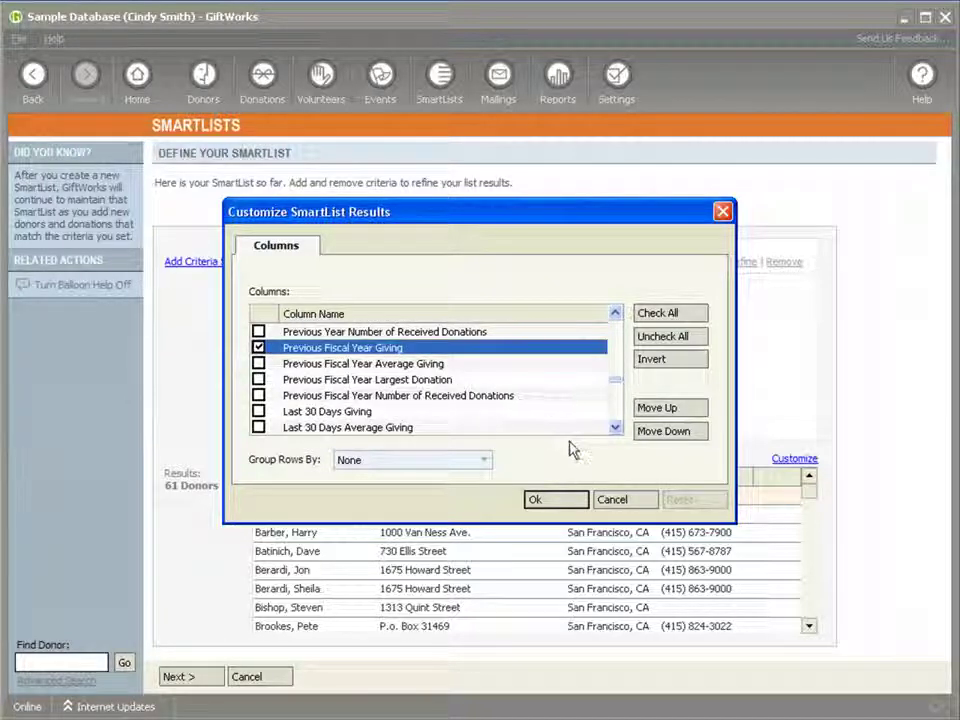
pyautogui.click(555, 502)
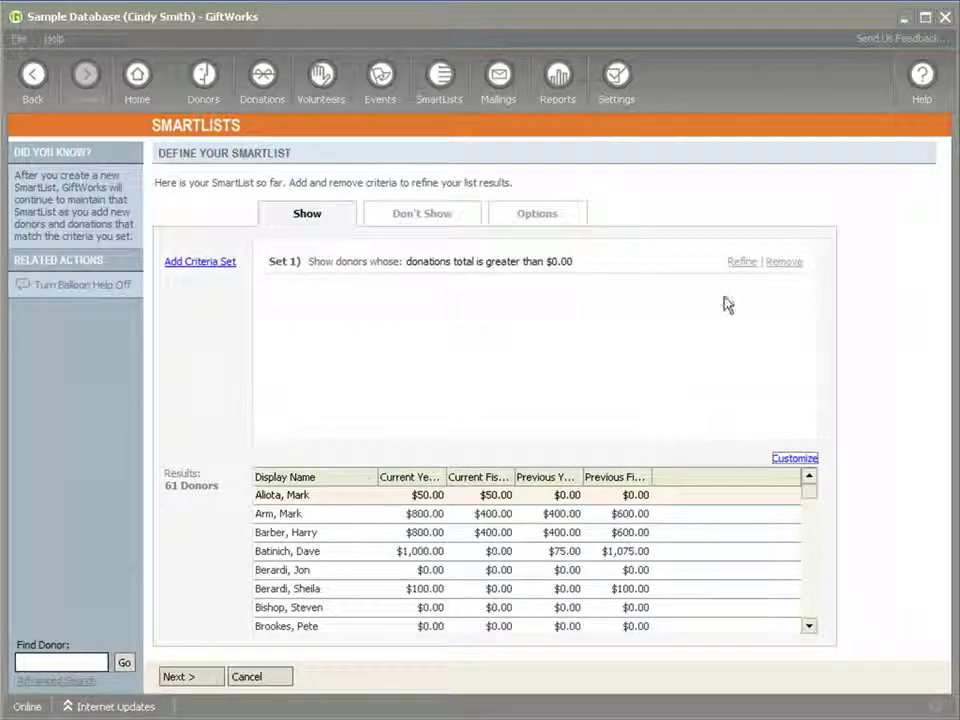
# - Replace the criteria with Current Year Total Donations greater than $500, leaving 12 donors
pyautogui.click(785, 263)
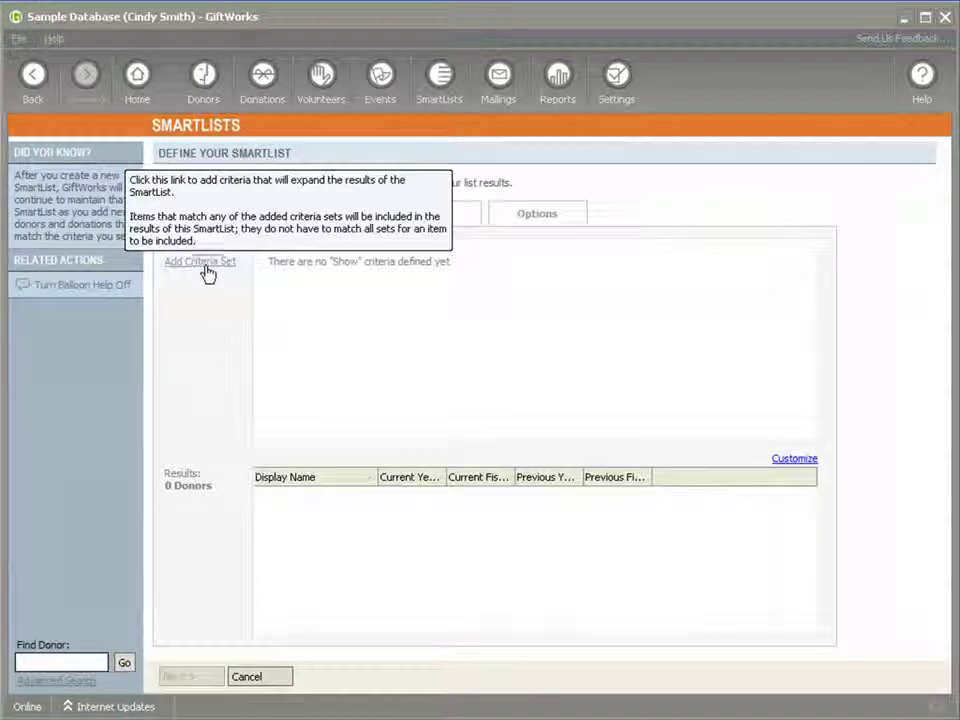
pyautogui.click(206, 264)
pyautogui.click(424, 272)
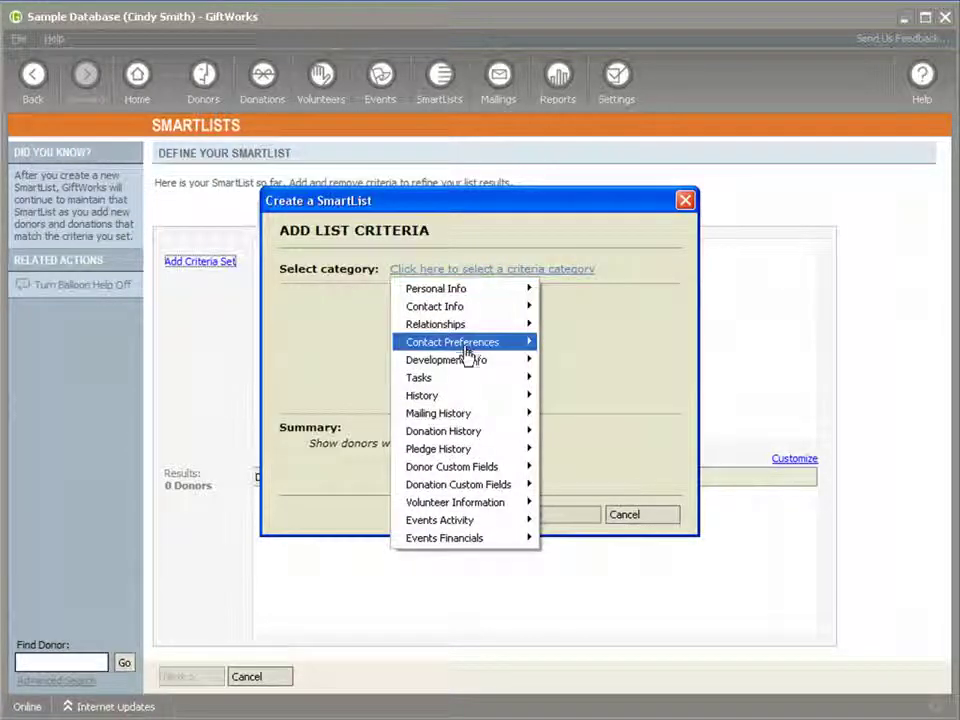
pyautogui.moveTo(461, 433)
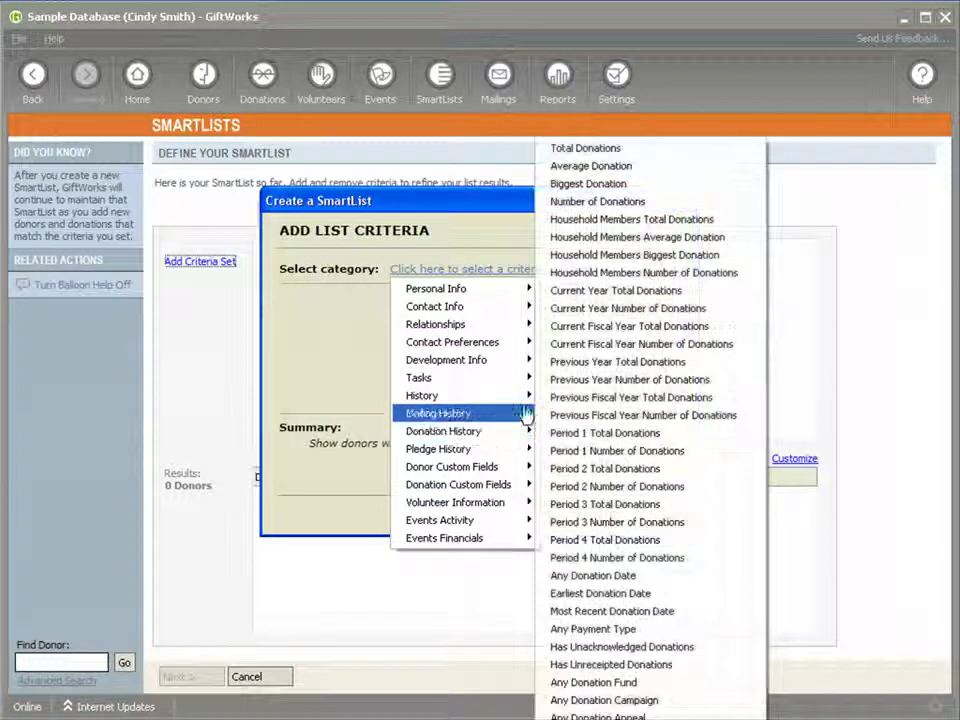
pyautogui.click(594, 291)
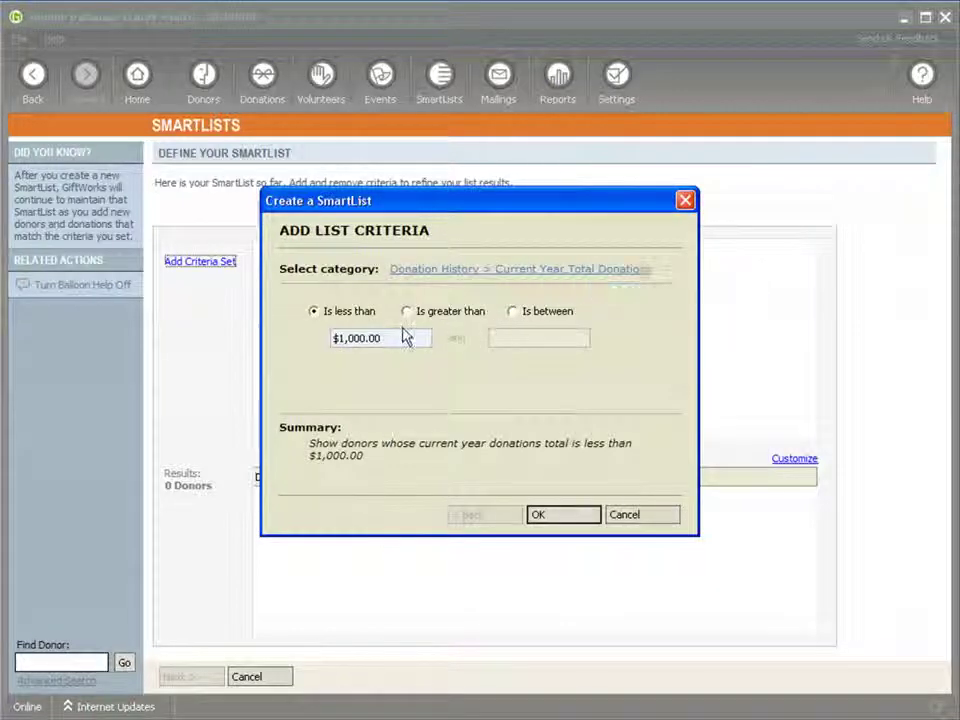
pyautogui.click(406, 311)
pyautogui.moveTo(345, 340); pyautogui.dragTo(311, 360)
pyautogui.write('500')
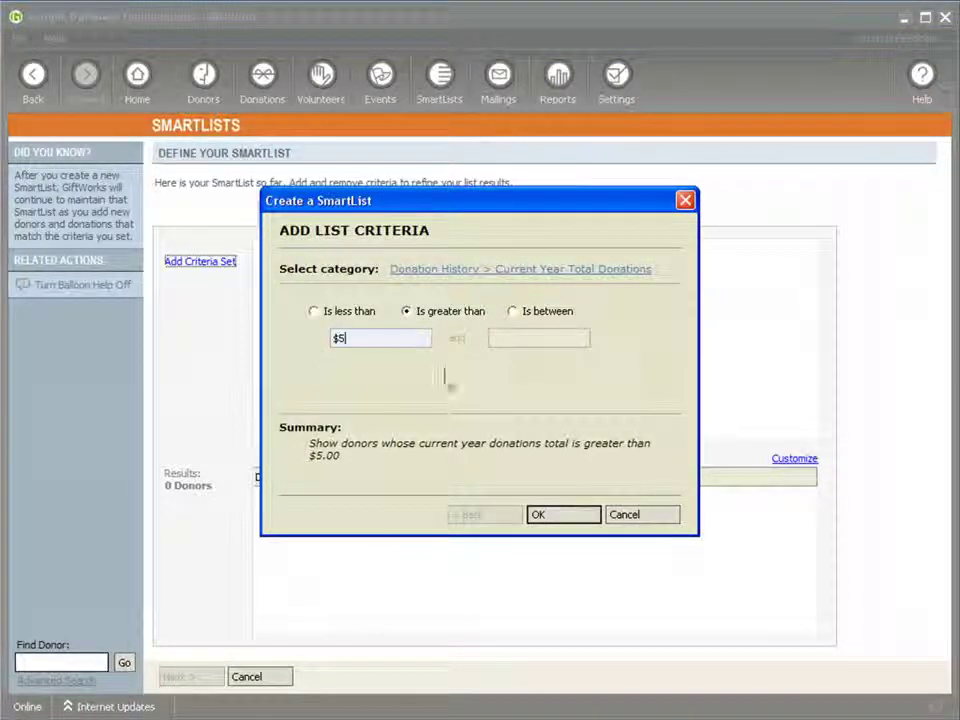
pyautogui.click(560, 520)
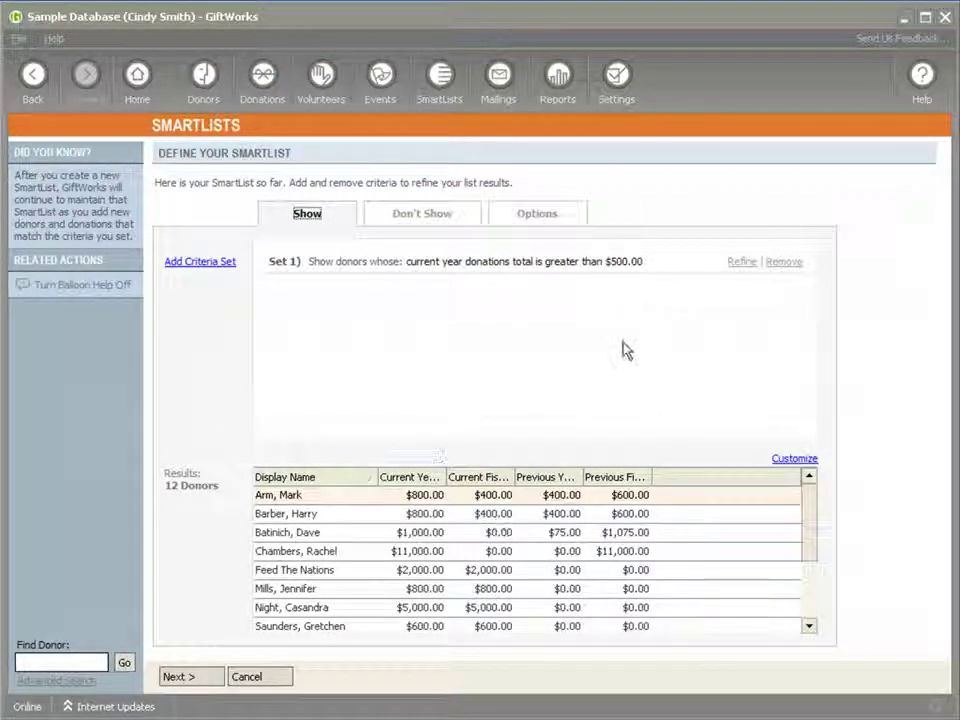
pyautogui.click(545, 221)
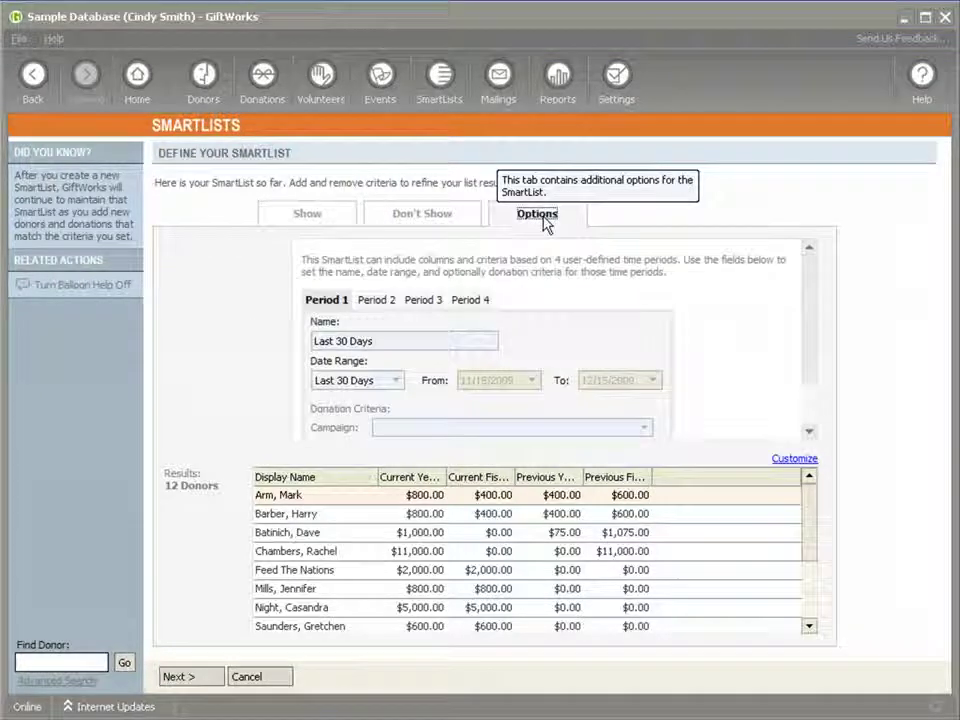
# - Look over the default names and date ranges of time Periods 1 through 4
pyautogui.click(380, 302)
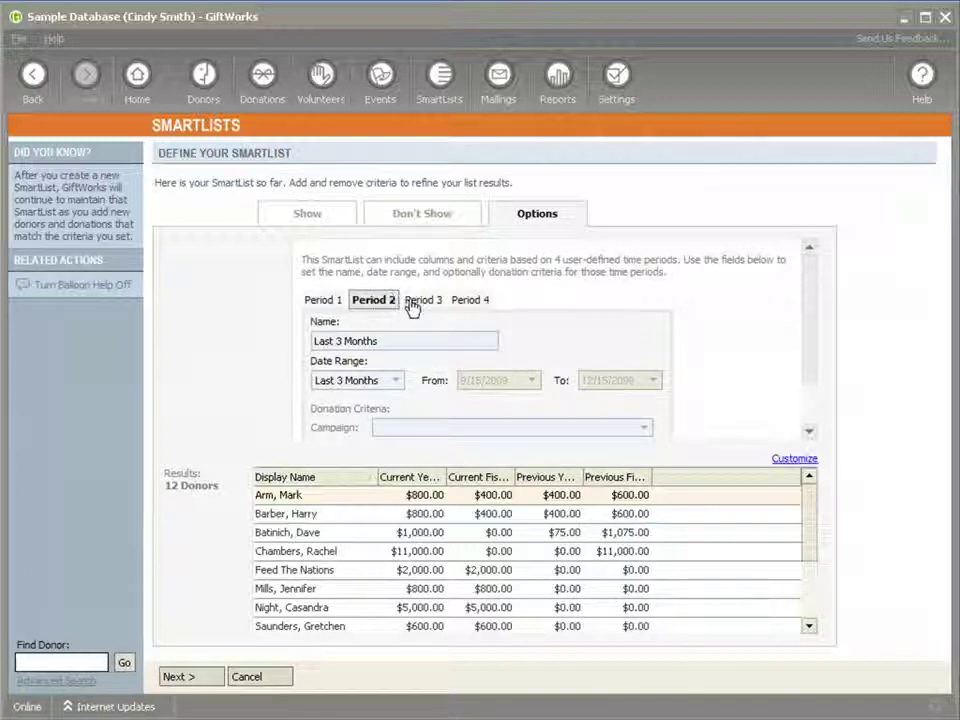
pyautogui.click(424, 302)
pyautogui.click(465, 300)
pyautogui.click(326, 300)
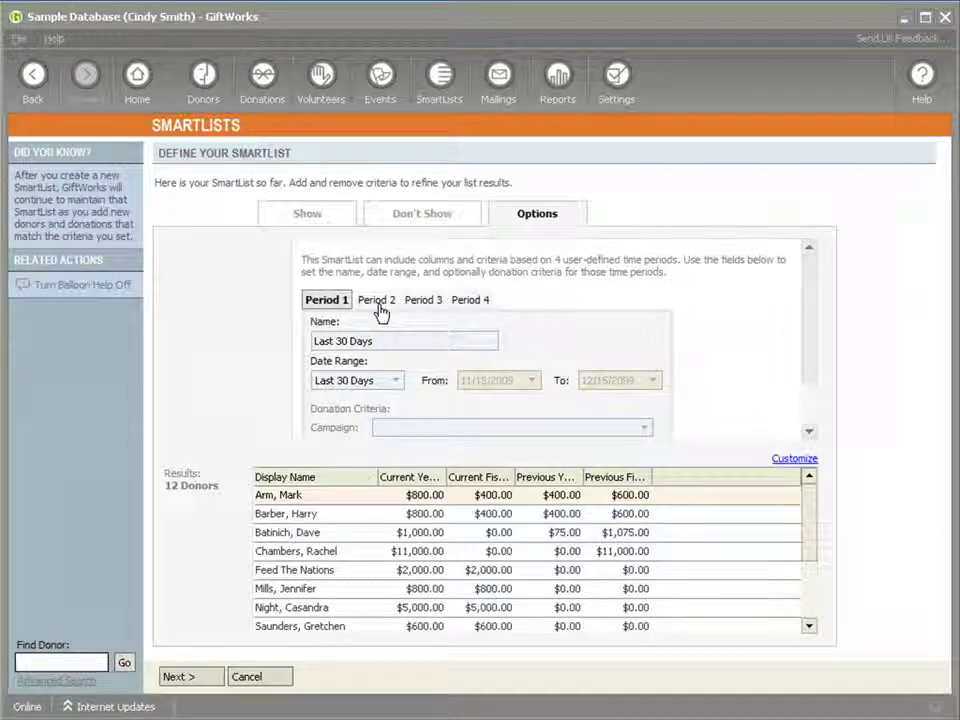
pyautogui.click(382, 306)
pyautogui.click(437, 300)
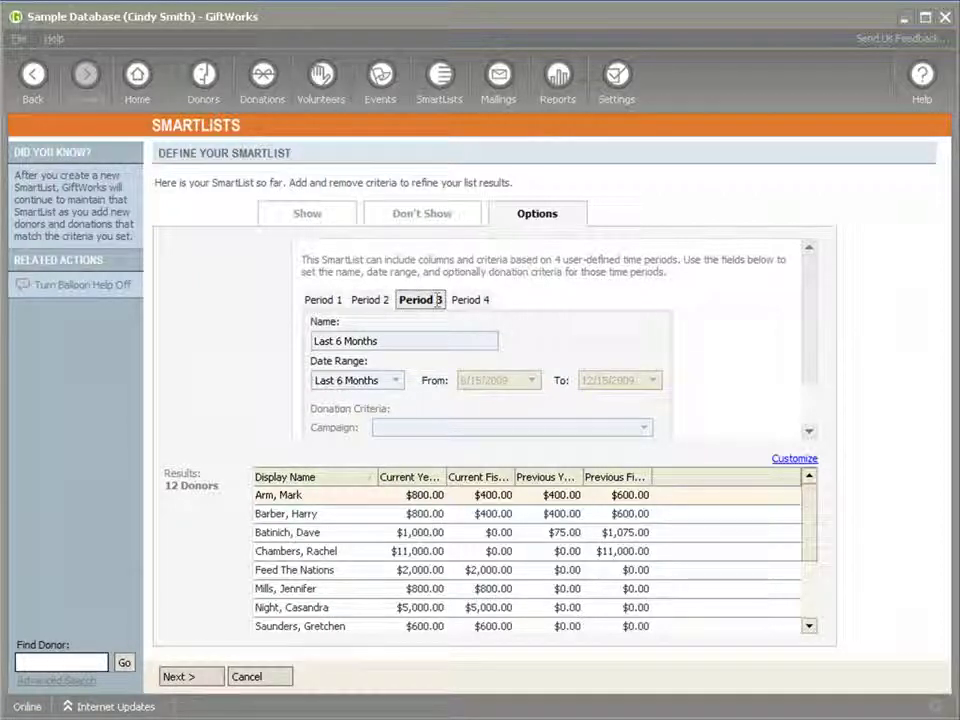
pyautogui.click(470, 300)
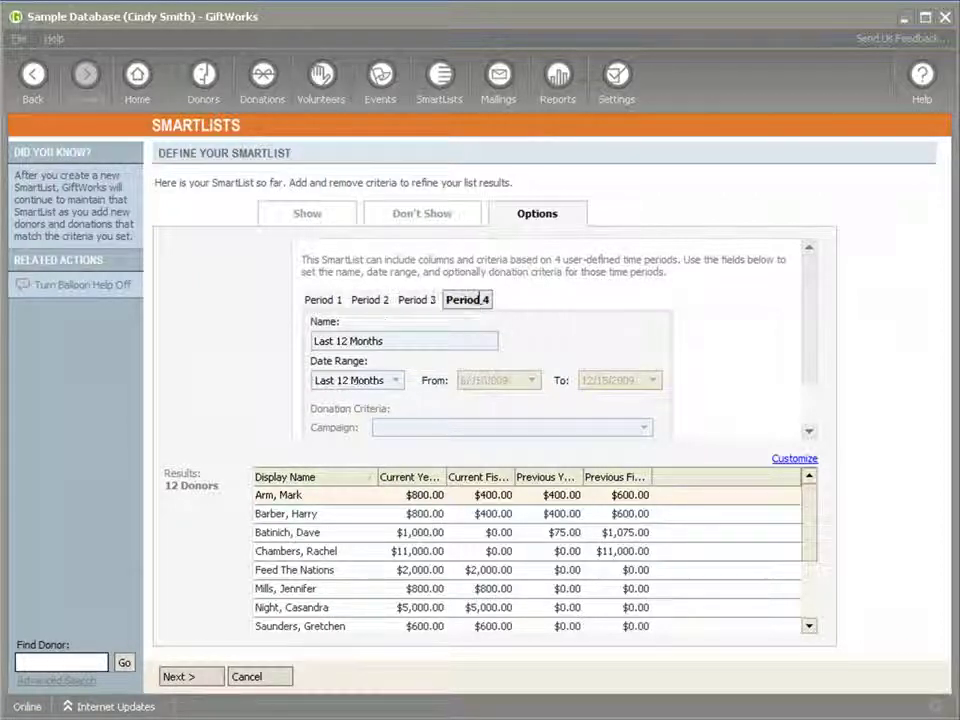
pyautogui.click(320, 303)
pyautogui.click(785, 462)
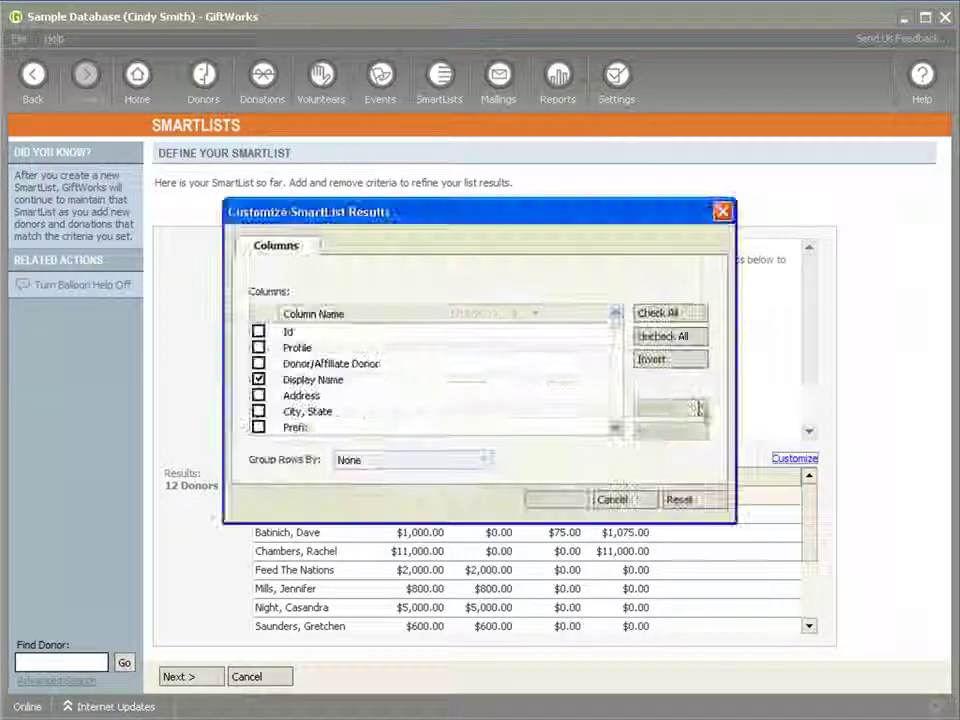
pyautogui.moveTo(621, 328); pyautogui.dragTo(621, 383)
pyautogui.moveTo(618, 386); pyautogui.dragTo(617, 389)
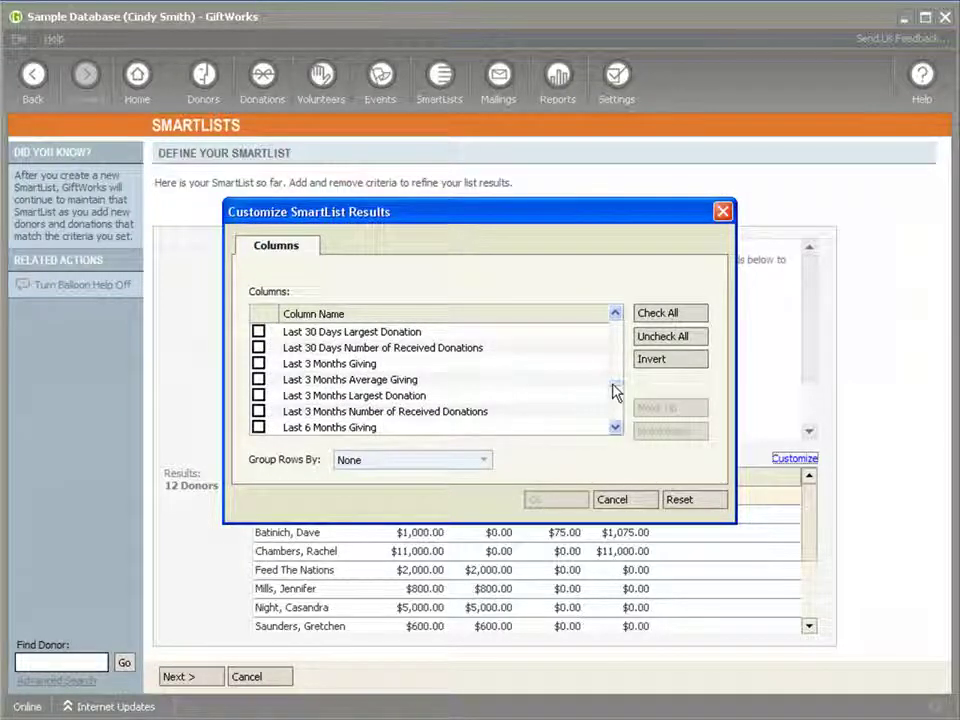
pyautogui.moveTo(615, 391); pyautogui.dragTo(617, 396)
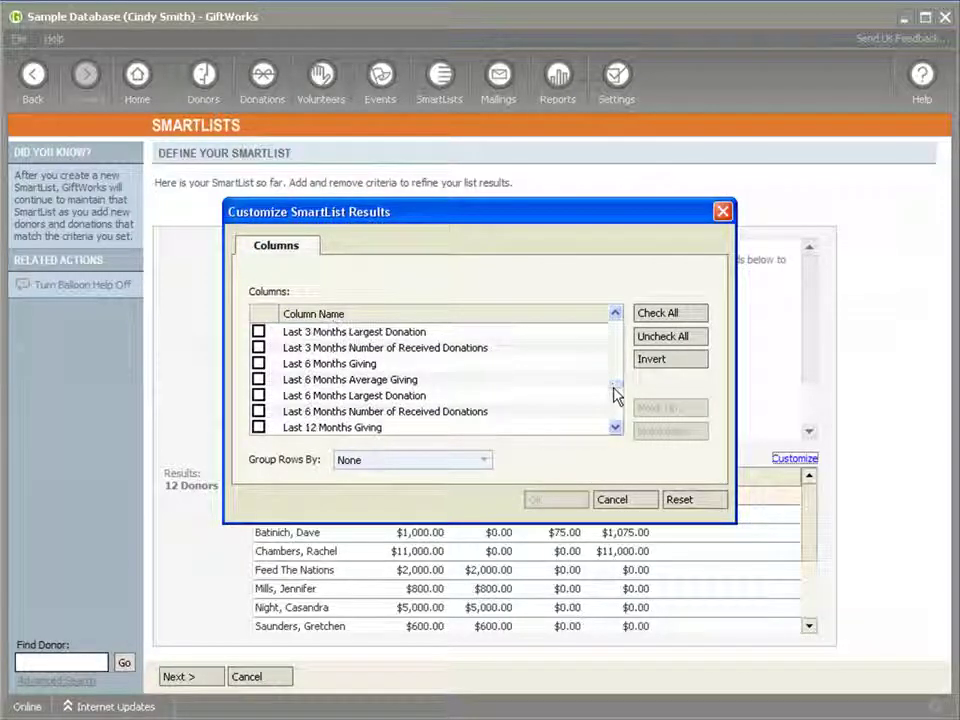
pyautogui.click(613, 500)
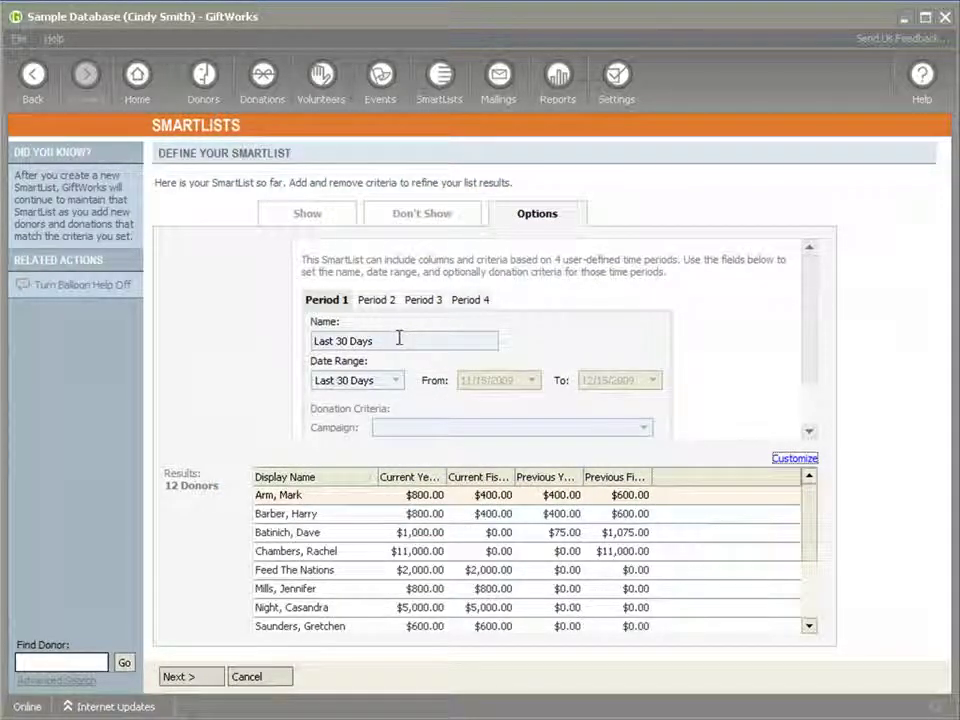
# - Name Period 1 '2009 Qtr1' with custom dates 1/1/2009 to 3/31/2009
pyautogui.moveTo(404, 337); pyautogui.dragTo(313, 341)
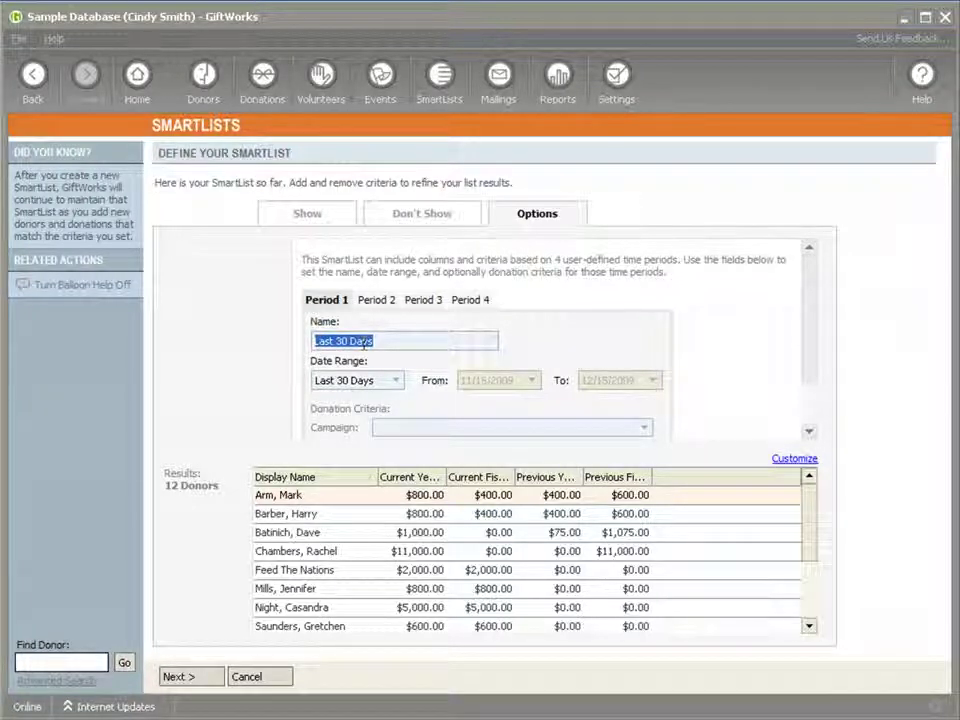
pyautogui.write('2009 Qt')
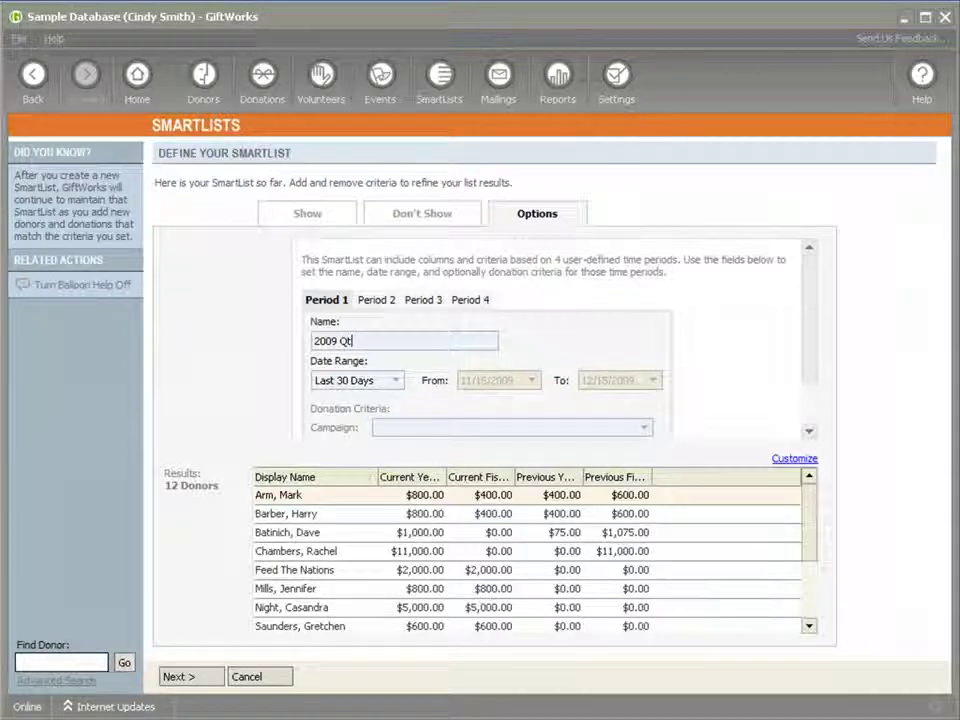
pyautogui.write('r1')
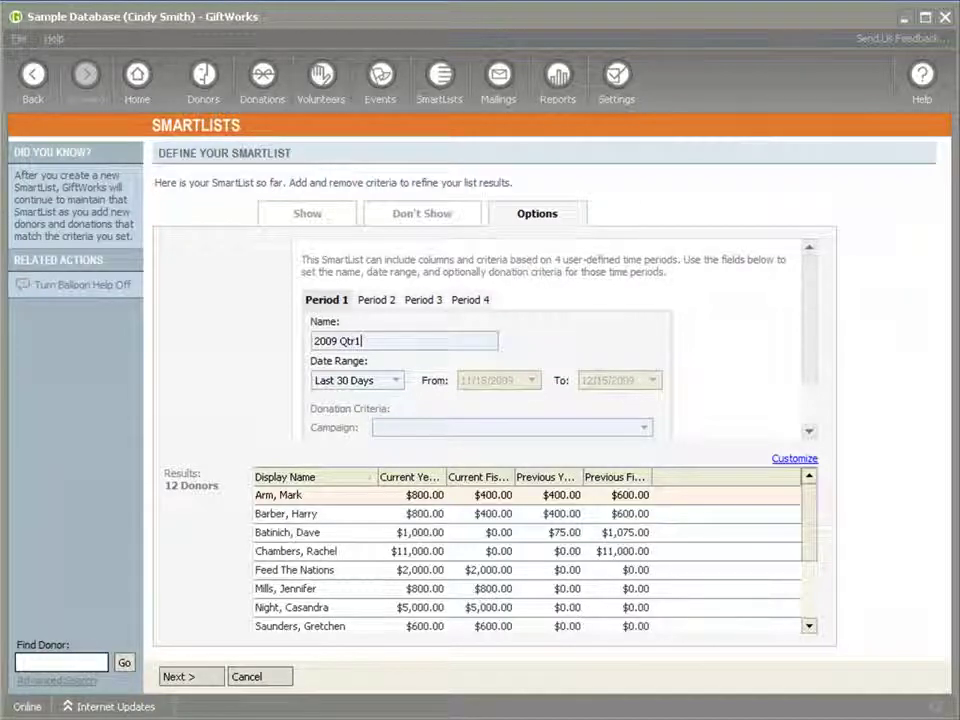
pyautogui.click(396, 380)
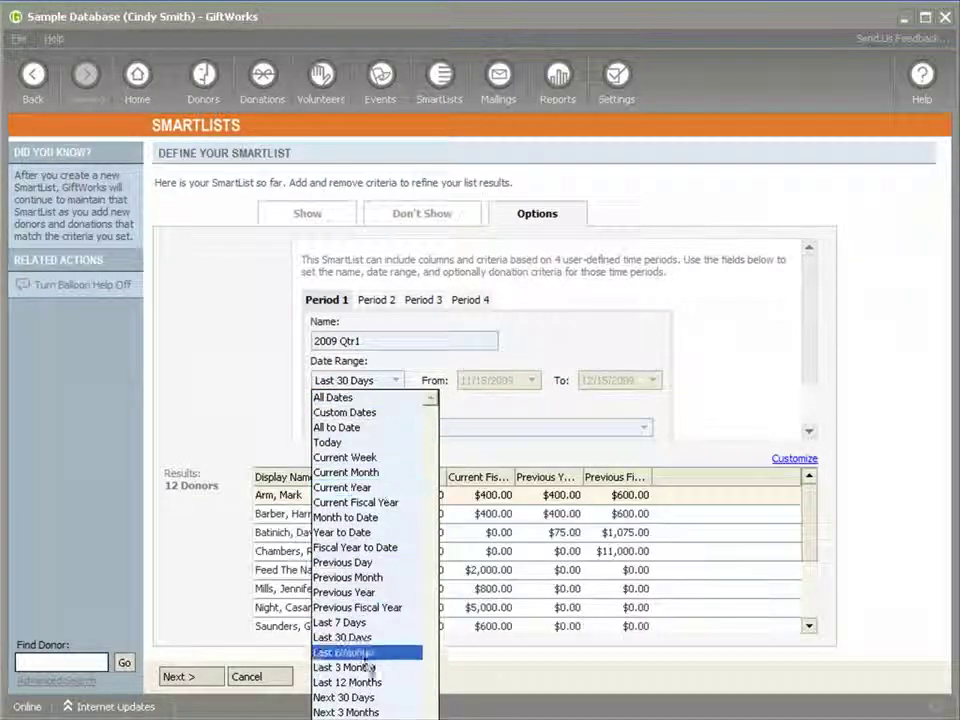
pyautogui.click(355, 415)
pyautogui.moveTo(507, 377); pyautogui.dragTo(456, 379)
pyautogui.write('1/')
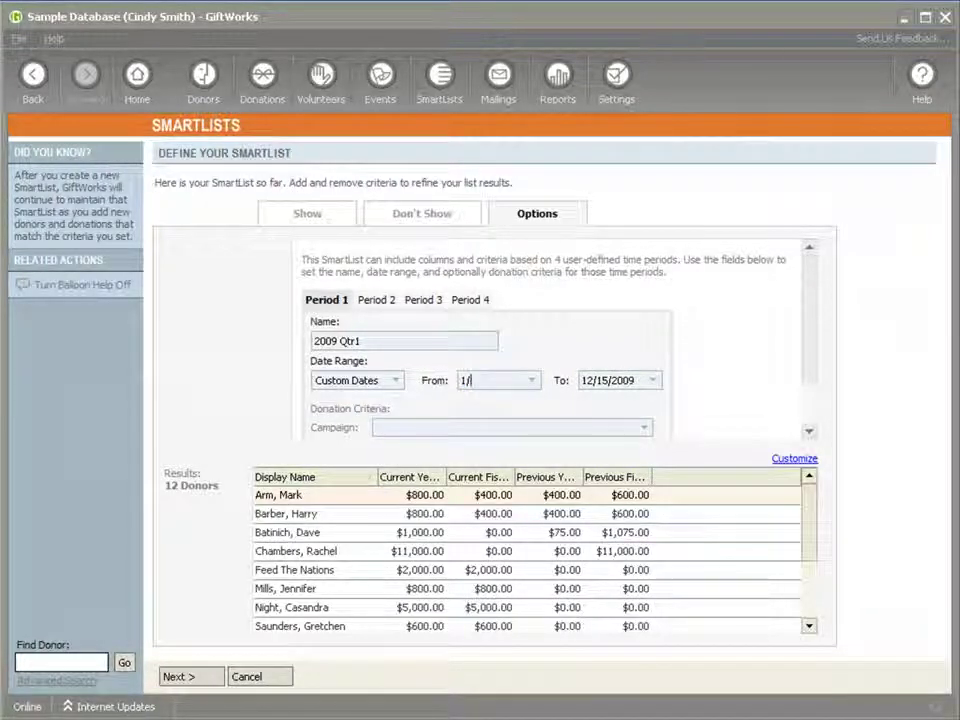
pyautogui.write('1/2009')
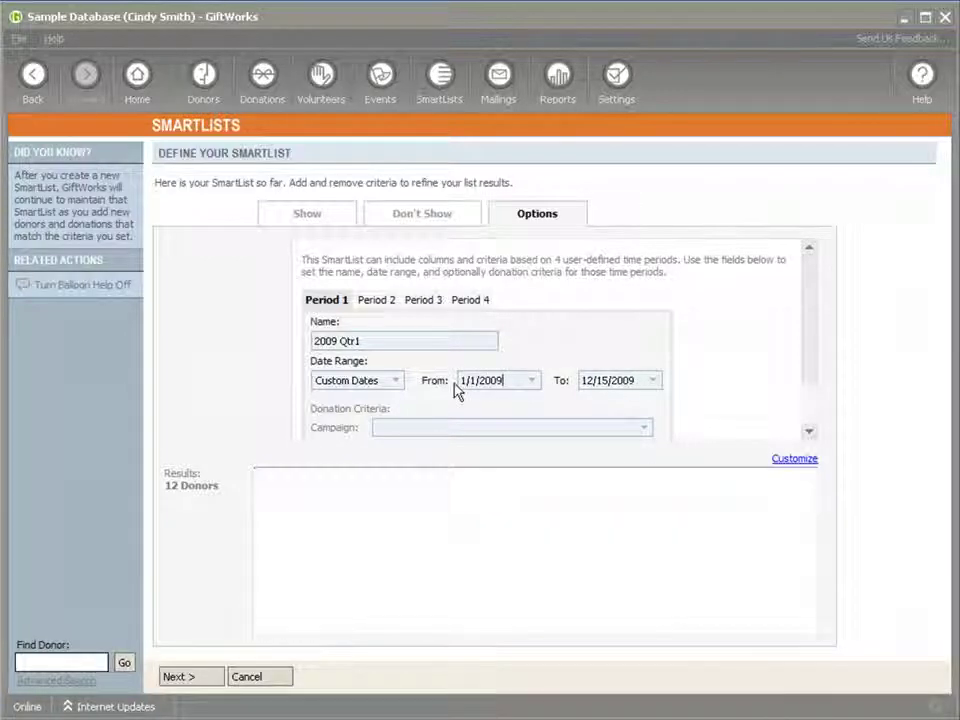
pyautogui.press('Tab')
pyautogui.write('3/31/20')
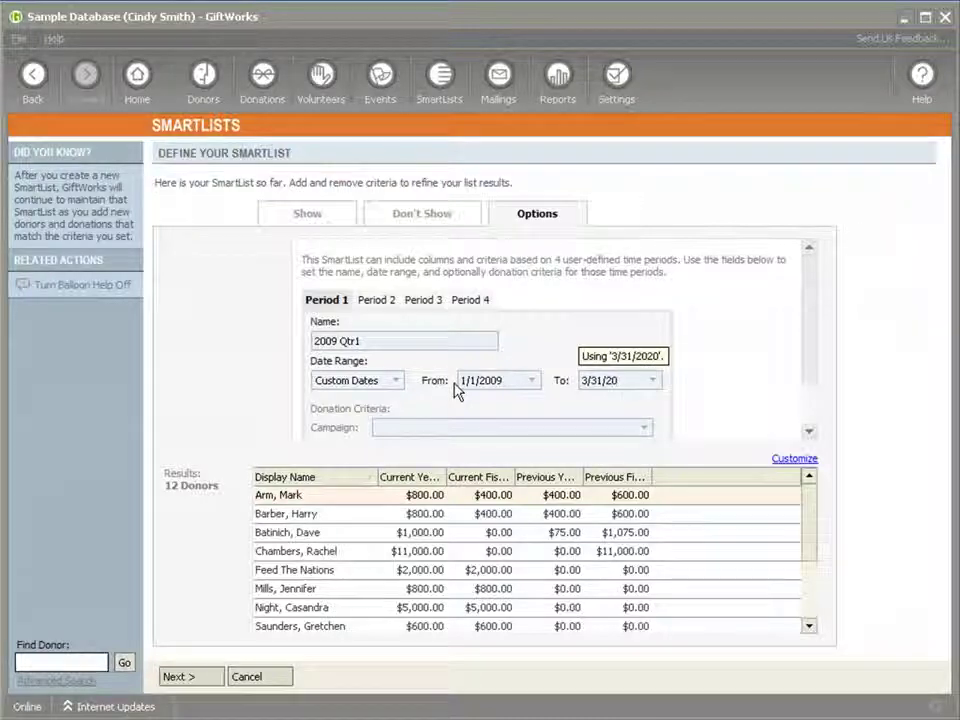
pyautogui.write('09')
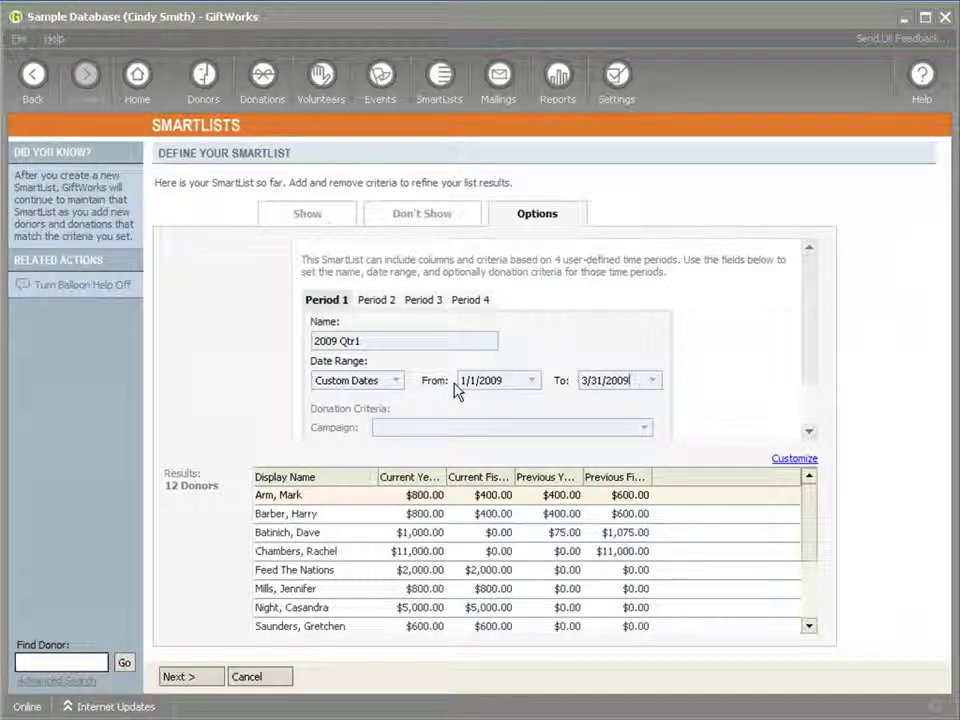
pyautogui.press('Tab')
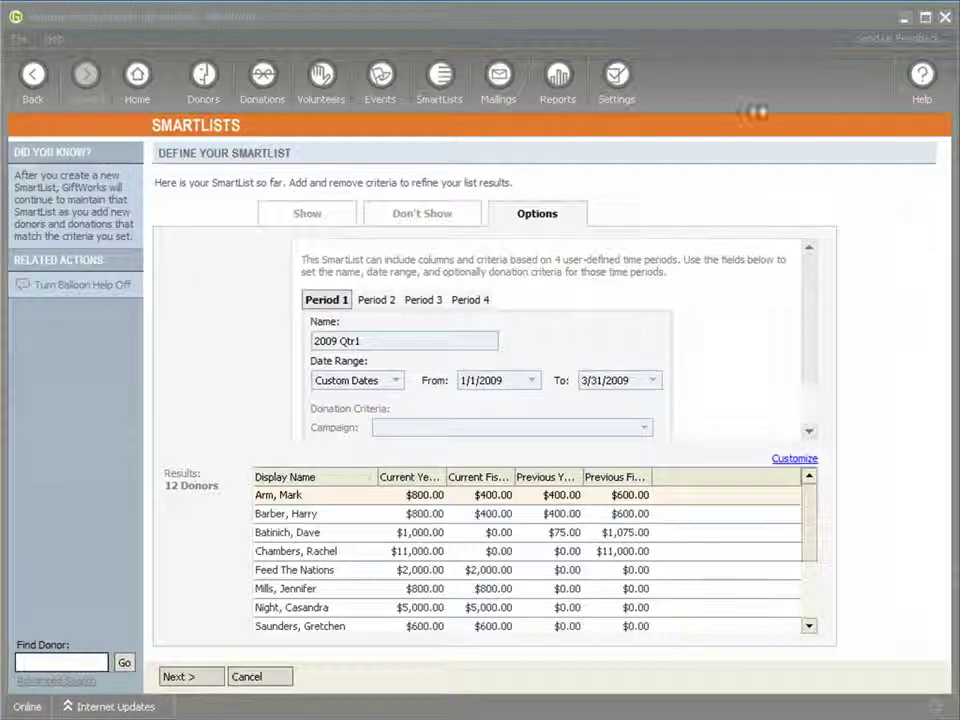
# - Check that Periods 2–4 carry the 2009 Qtr2–Qtr4 names and quarterly dates
pyautogui.click(374, 305)
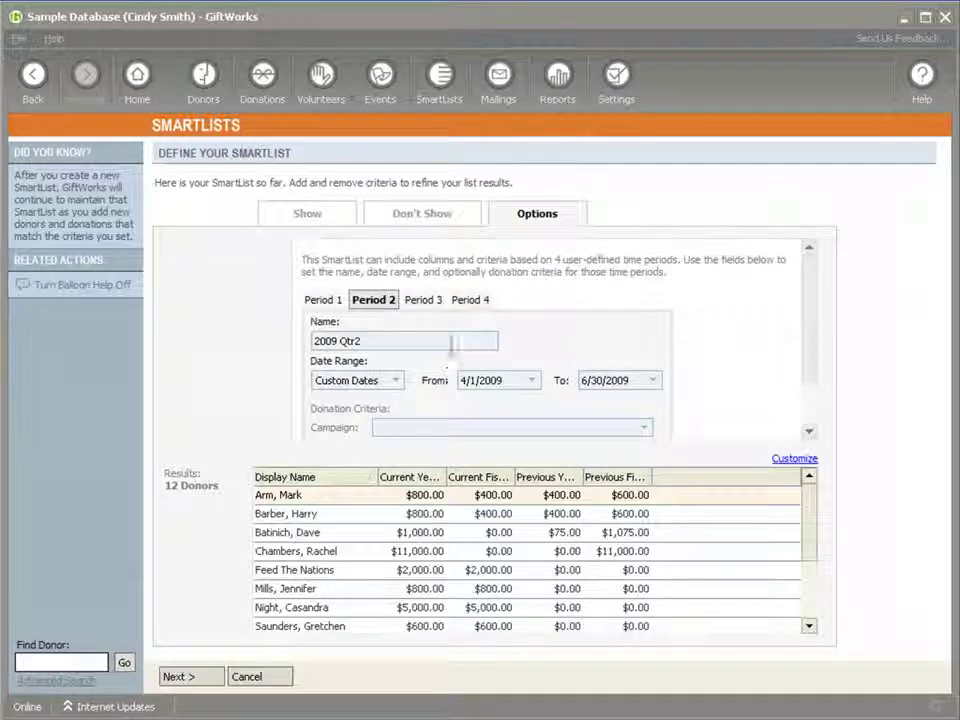
pyautogui.click(419, 304)
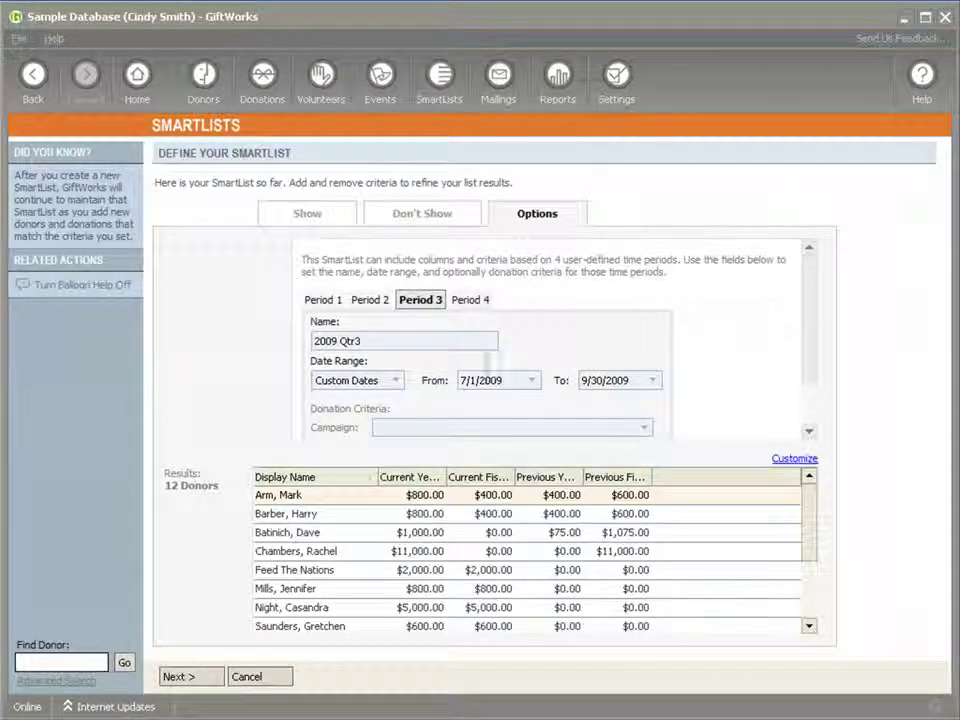
pyautogui.click(469, 301)
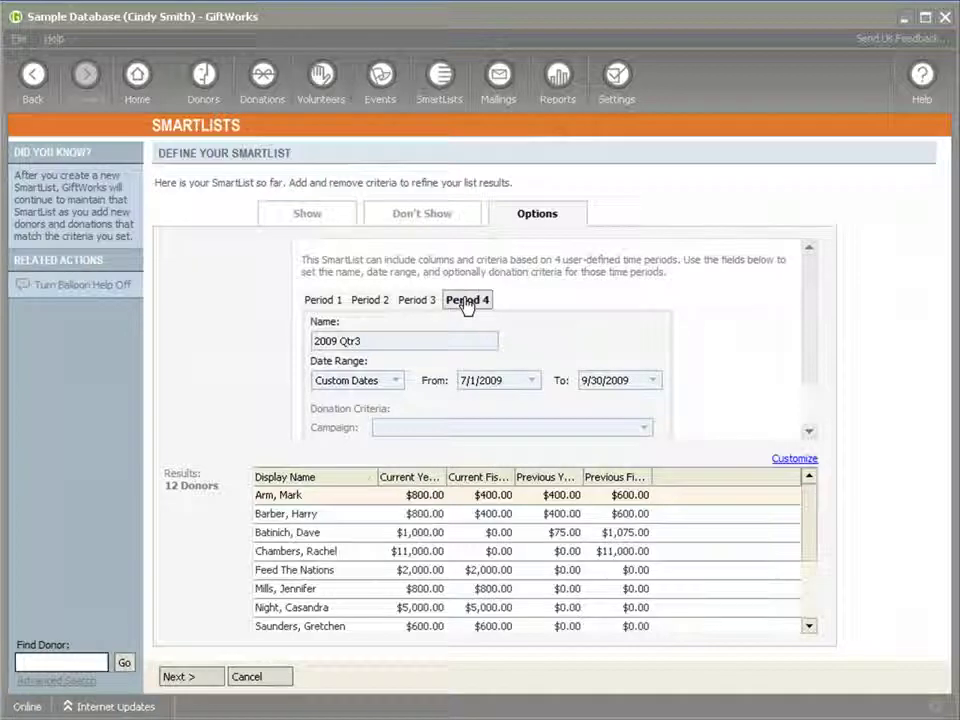
pyautogui.click(326, 302)
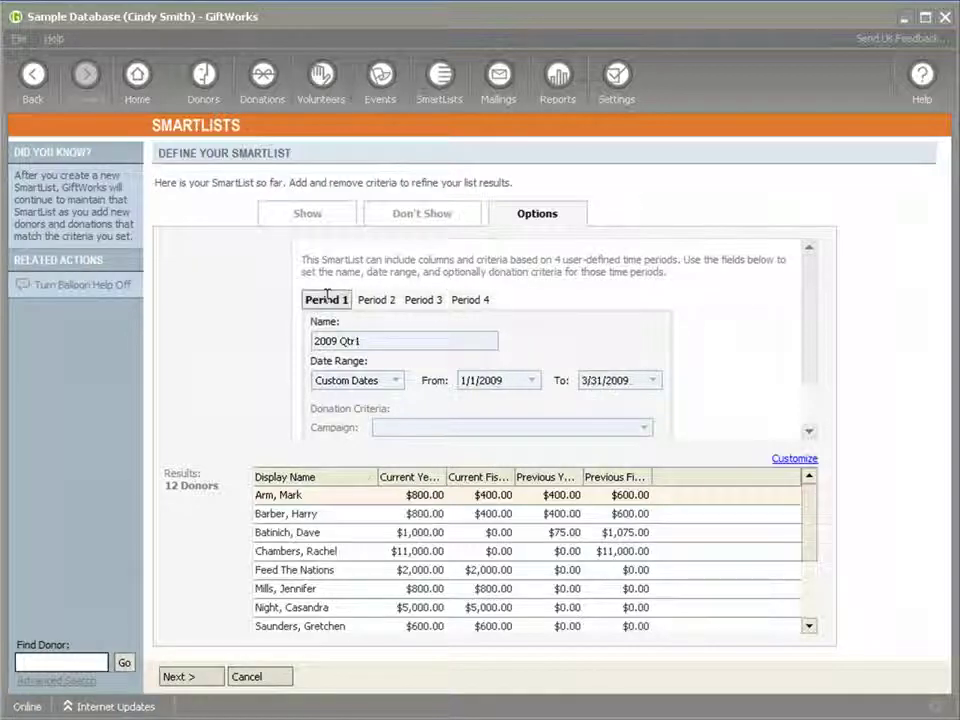
pyautogui.click(780, 457)
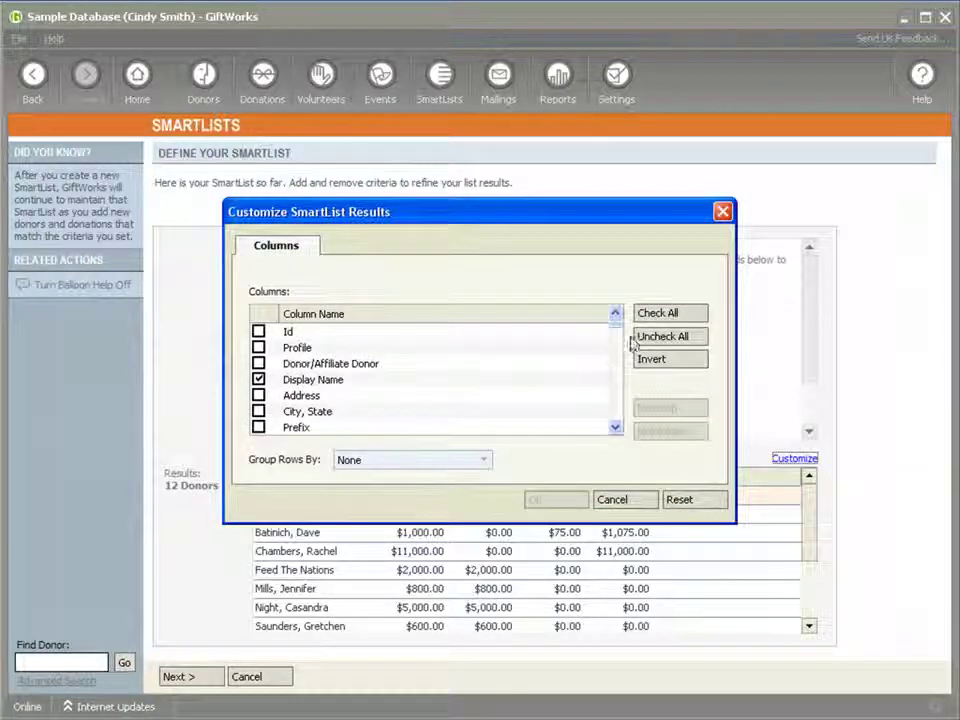
# - Remove the Current/Previous Year and Fiscal Year Giving columns from the results
pyautogui.moveTo(619, 333); pyautogui.dragTo(615, 371)
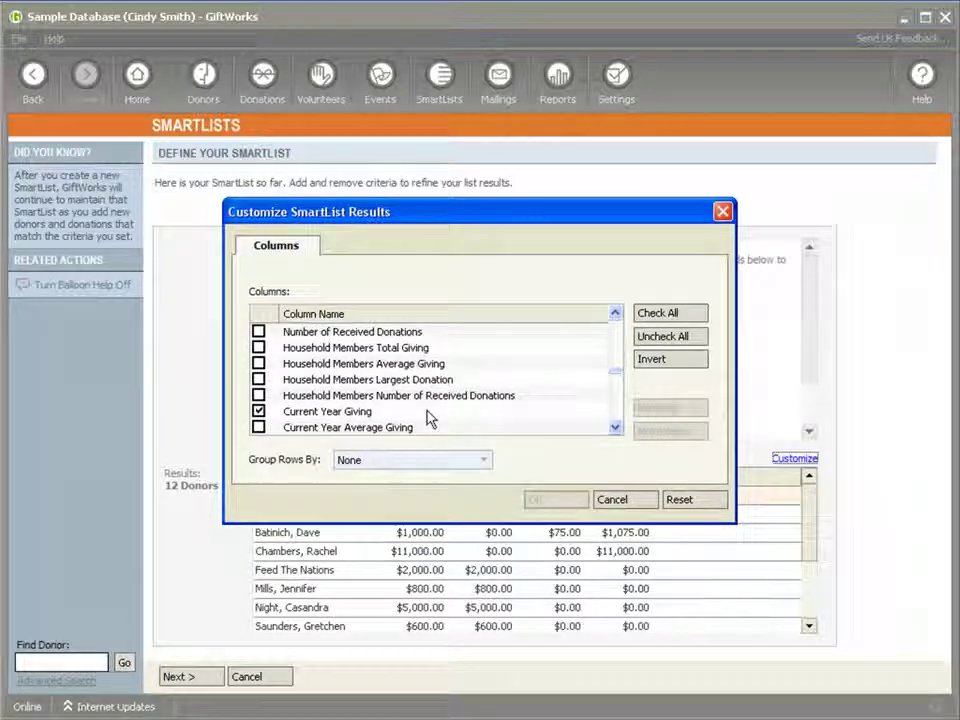
pyautogui.click(258, 414)
pyautogui.click(260, 426)
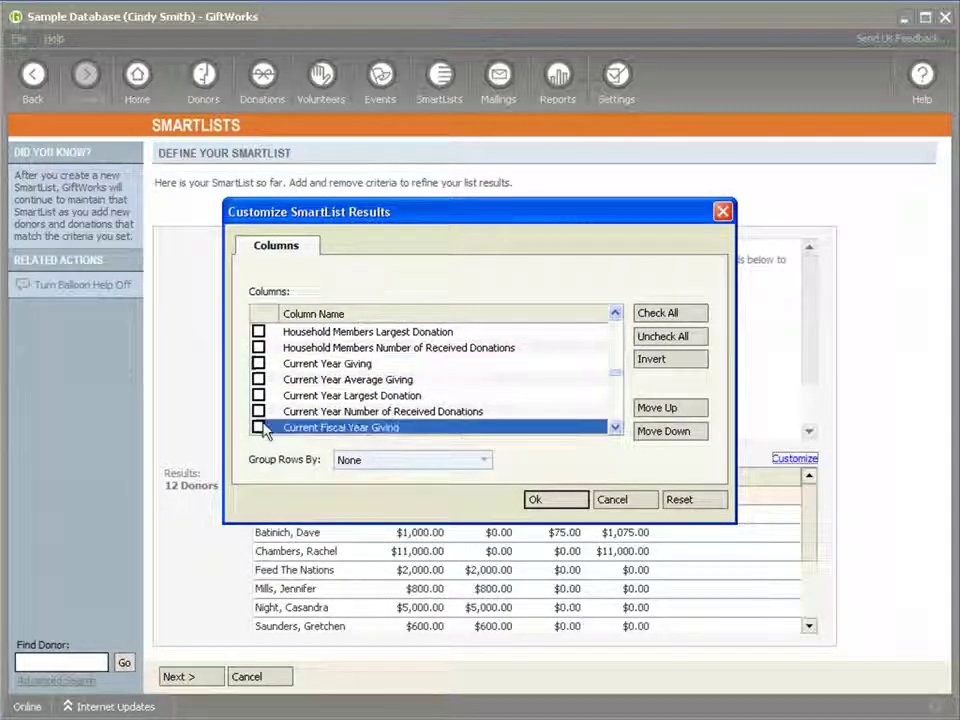
pyautogui.click(258, 395)
pyautogui.click(258, 395)
pyautogui.click(258, 411)
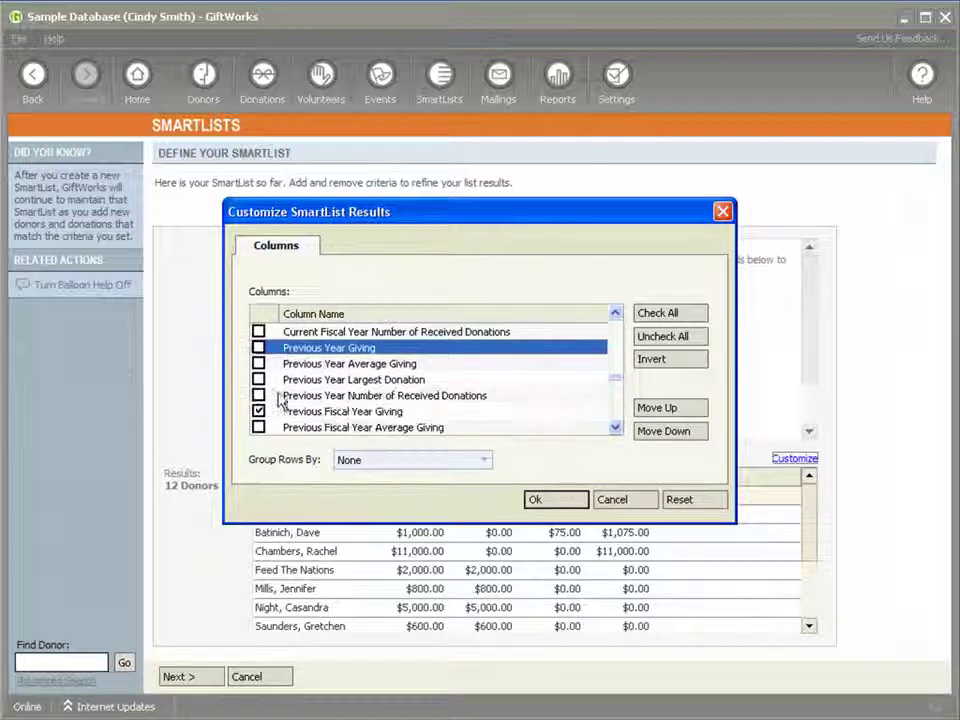
pyautogui.click(254, 411)
# - Add the 2009 Qtr1, Qtr2, Qtr3 and Qtr4 Giving columns and apply them
pyautogui.scroll(-3, 258, 404)
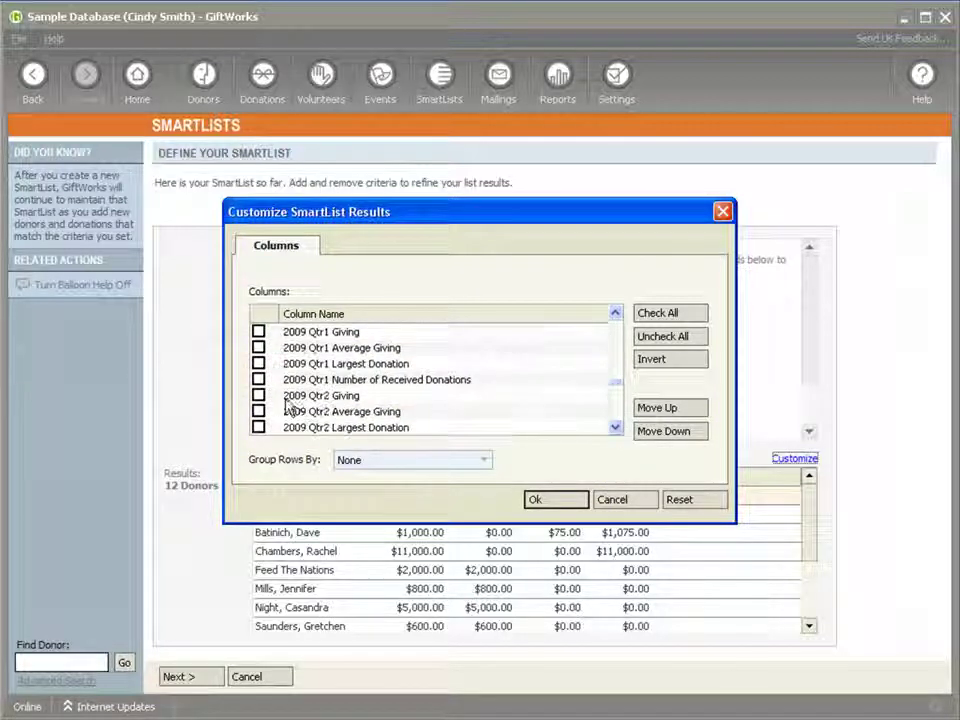
pyautogui.click(258, 331)
pyautogui.click(260, 395)
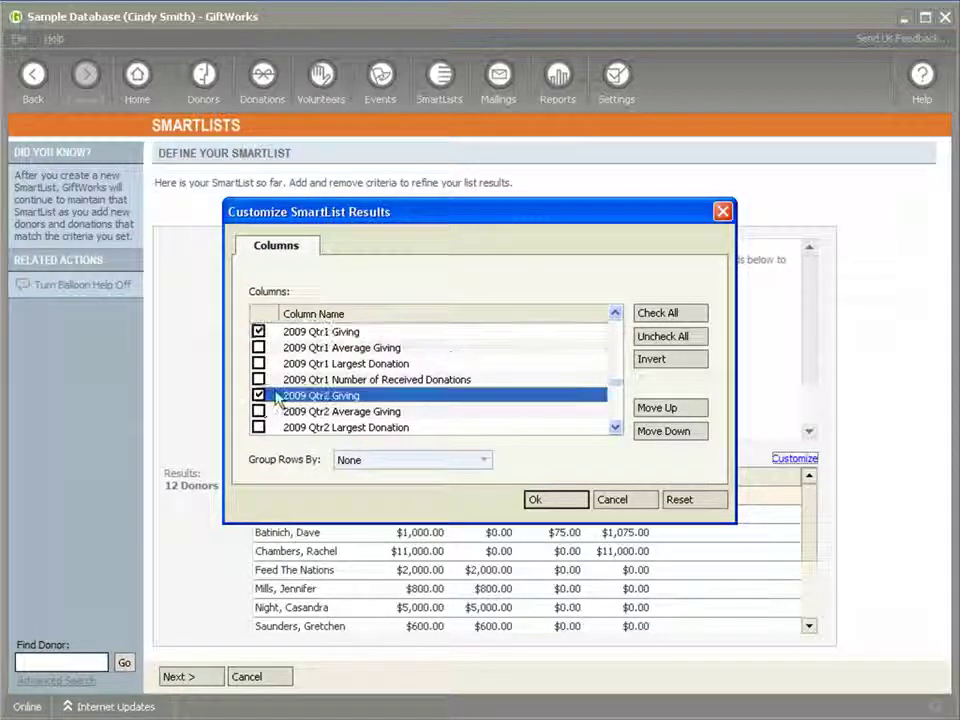
pyautogui.scroll(-1, 278, 398)
pyautogui.click(258, 411)
pyautogui.scroll(-1, 262, 418)
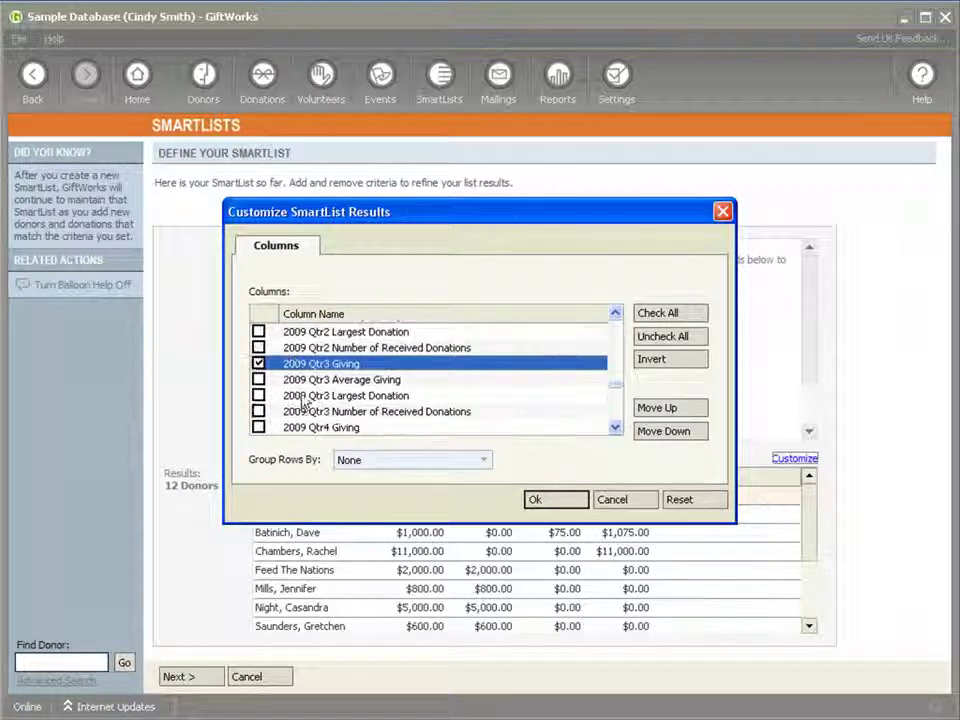
pyautogui.click(258, 427)
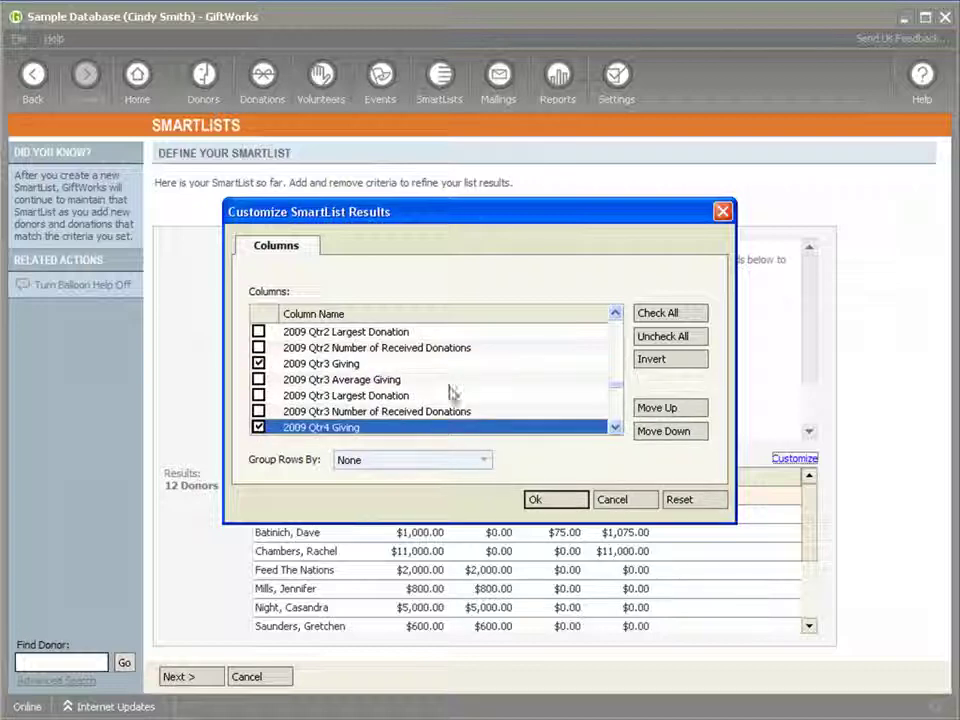
pyautogui.click(540, 499)
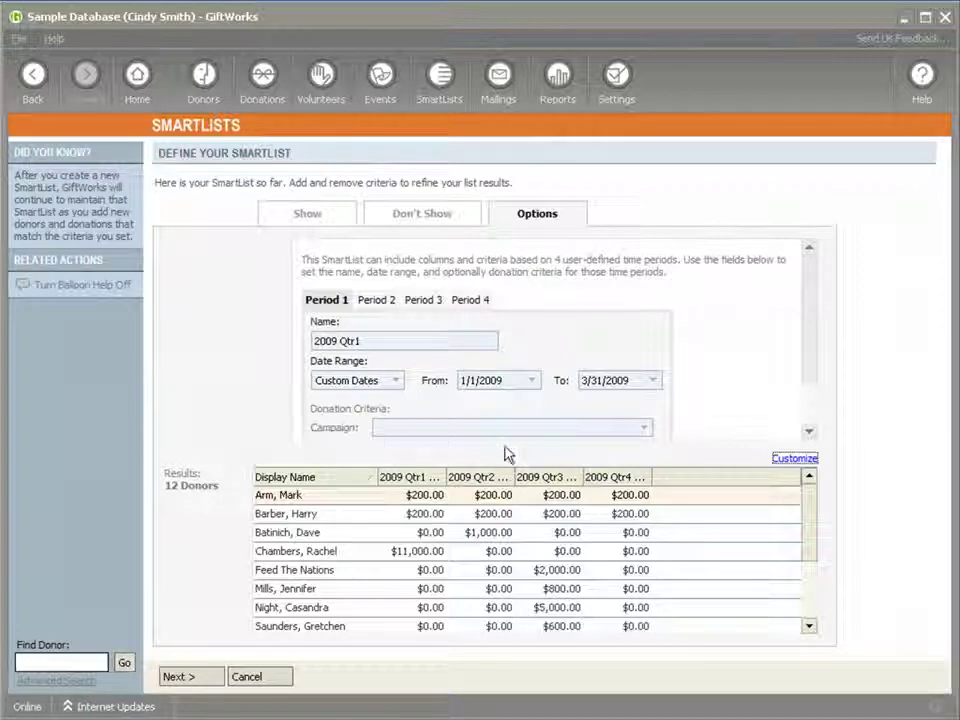
pyautogui.click(302, 218)
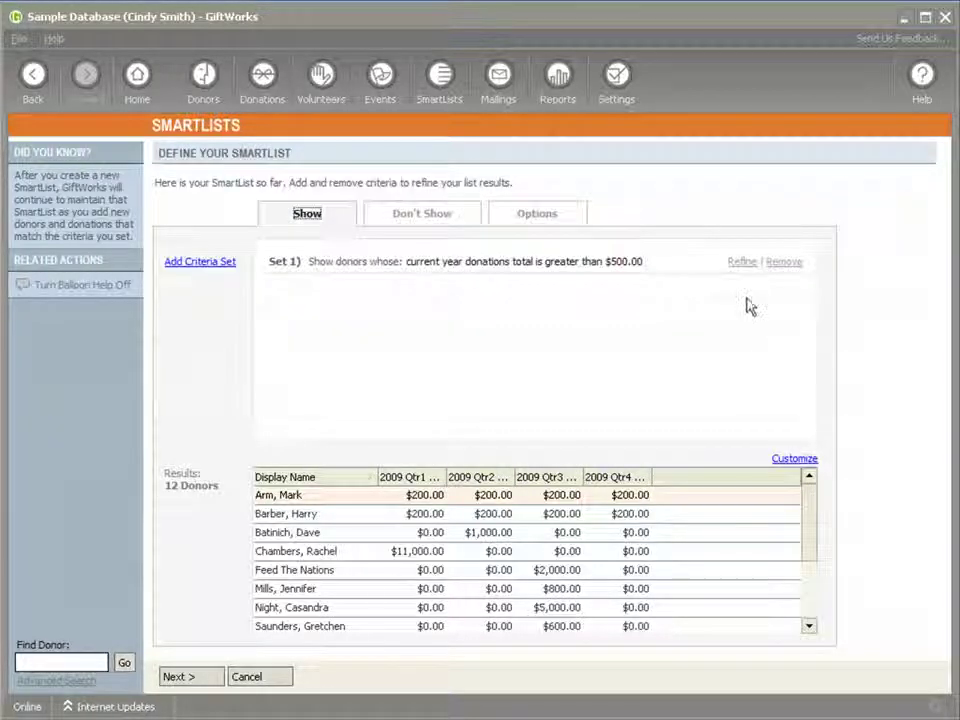
# - Replace the old criterion with Period 1 Total Donations greater than $0
pyautogui.click(783, 262)
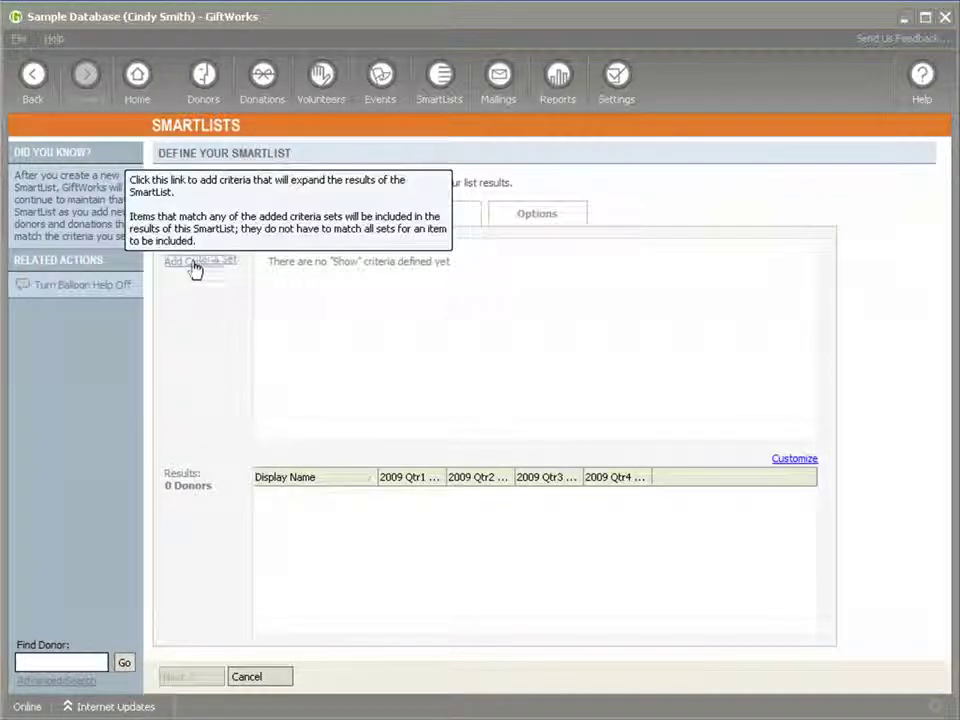
pyautogui.click(196, 264)
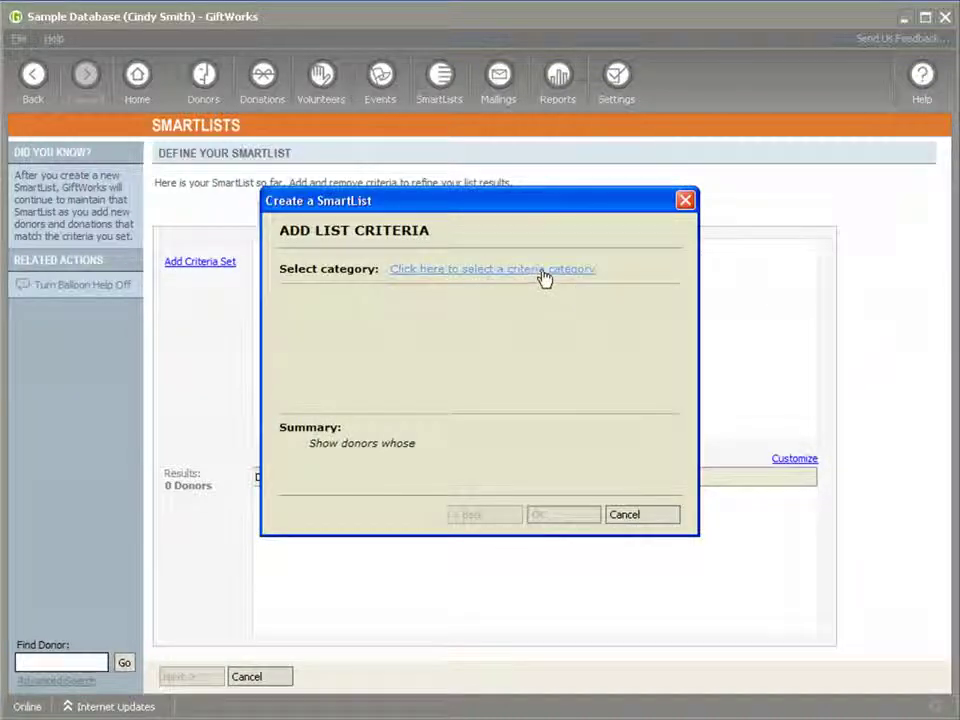
pyautogui.click(543, 271)
pyautogui.moveTo(505, 433)
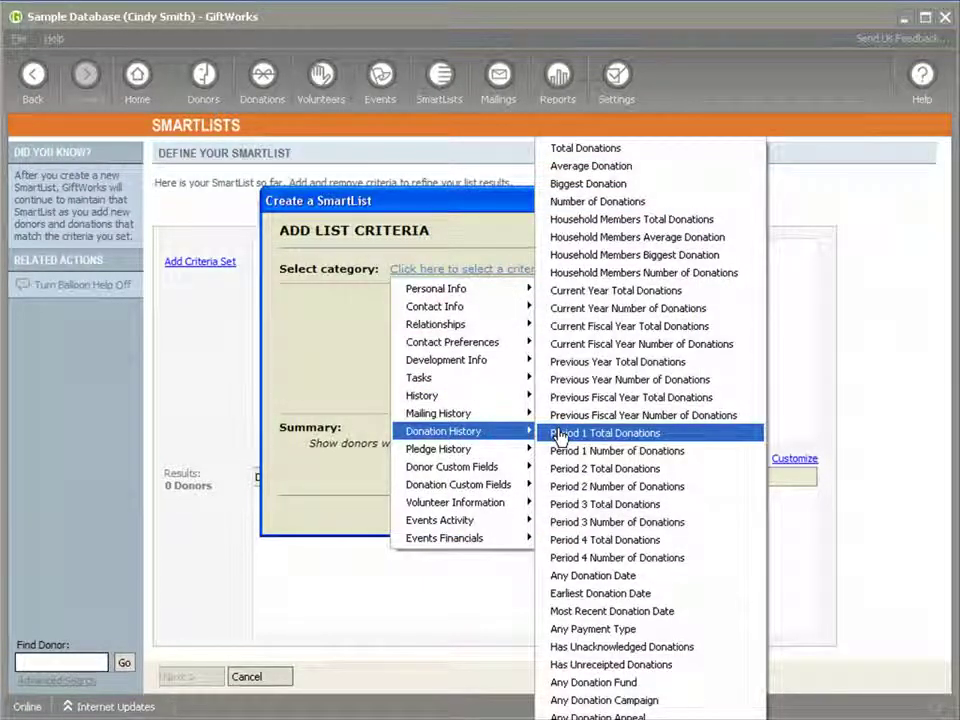
pyautogui.click(558, 434)
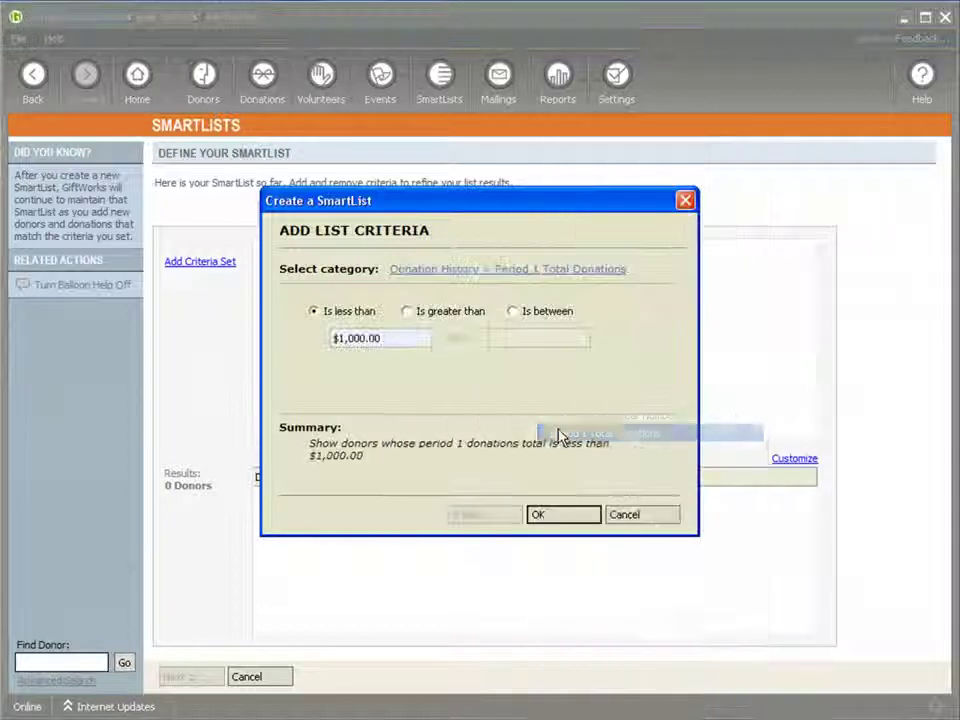
pyautogui.click(406, 311)
pyautogui.write('0')
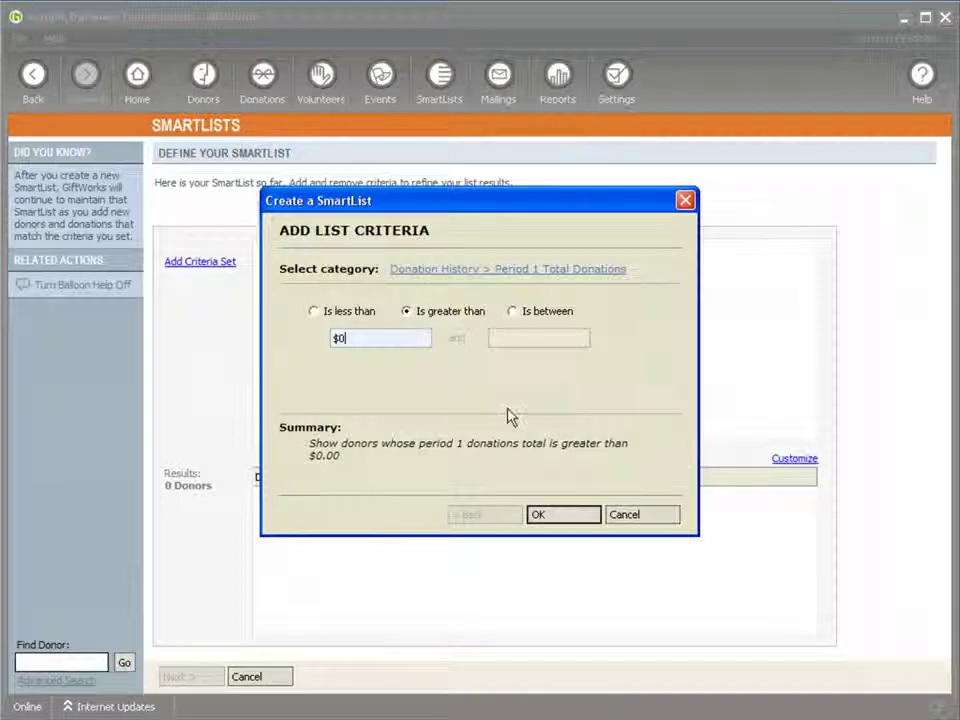
pyautogui.click(560, 518)
# - Refine the set with Period 2 Total Donations greater than $0 and apply, leaving 2 donors
pyautogui.click(741, 264)
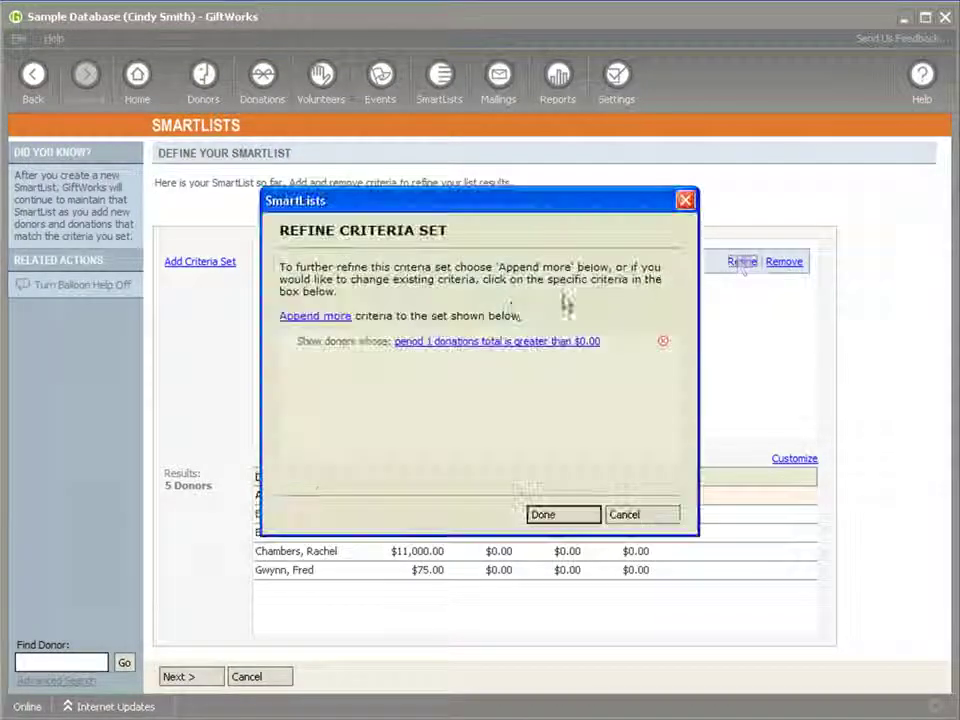
pyautogui.click(311, 316)
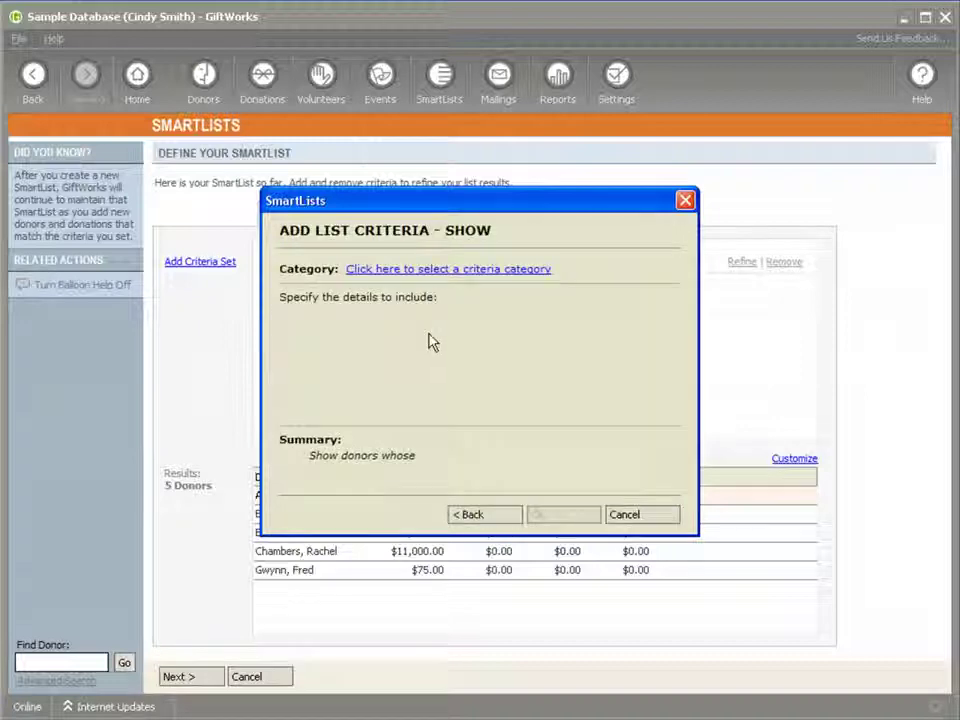
pyautogui.click(458, 277)
pyautogui.moveTo(452, 433)
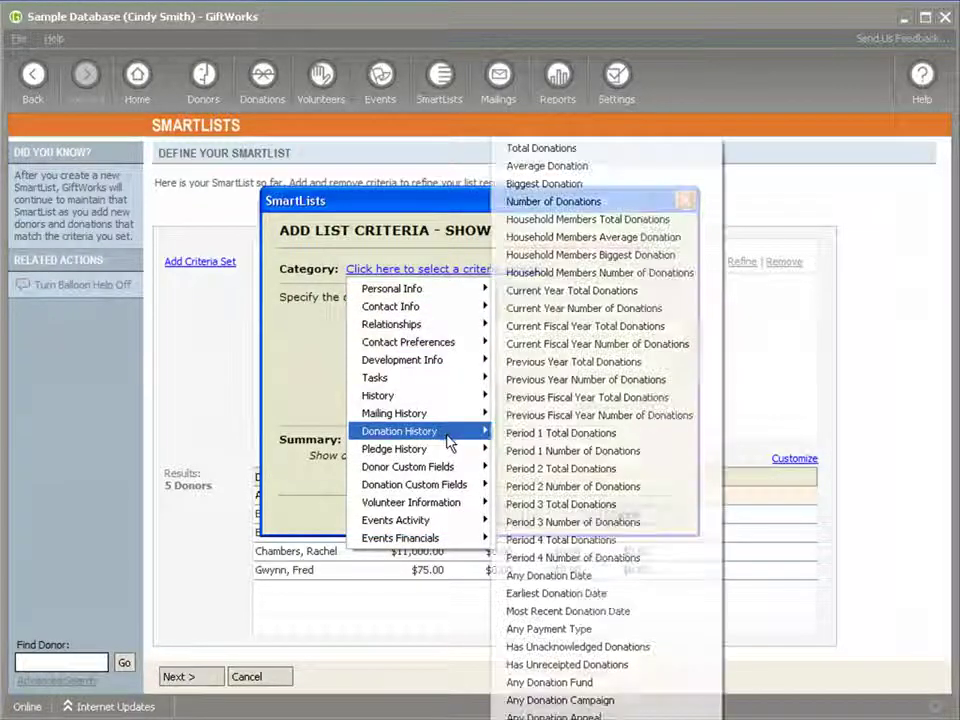
pyautogui.click(503, 468)
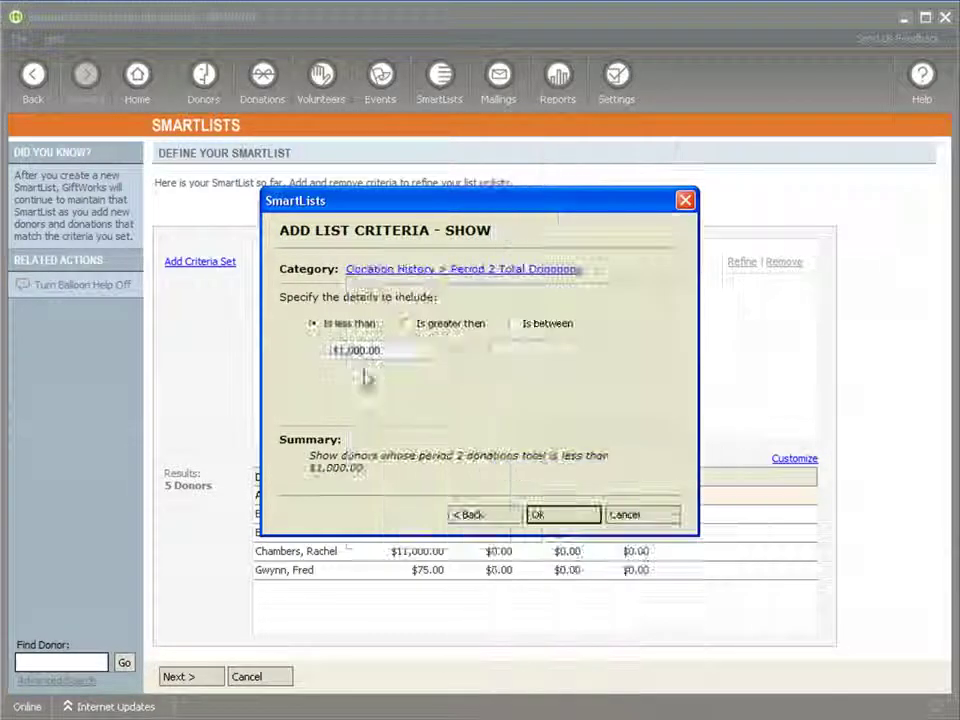
pyautogui.click(405, 323)
pyautogui.moveTo(399, 348); pyautogui.dragTo(324, 349)
pyautogui.write('$0')
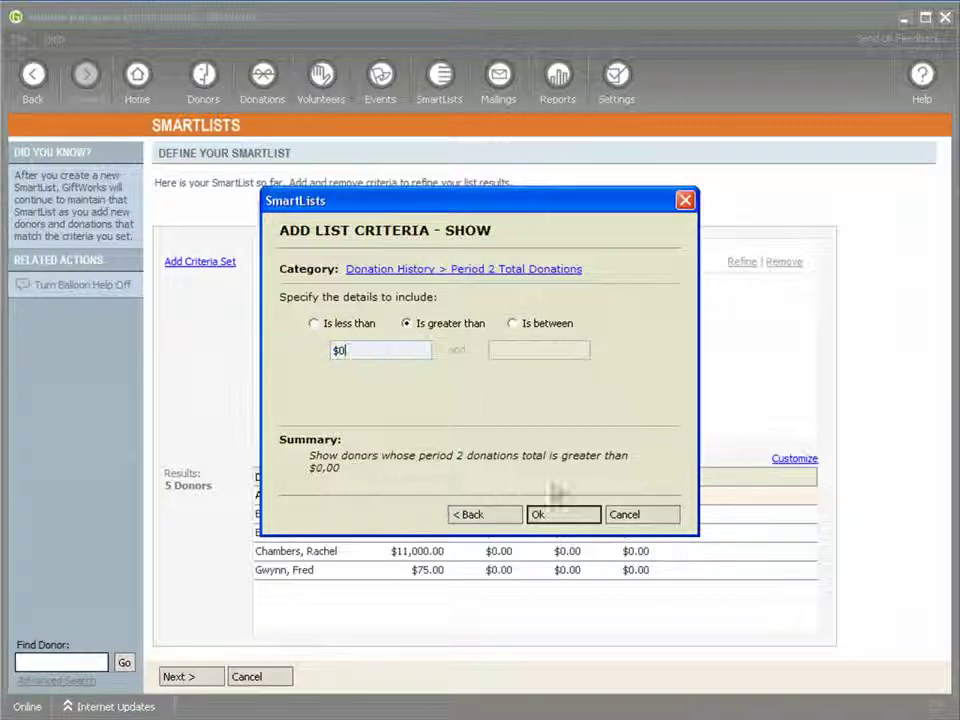
pyautogui.click(565, 518)
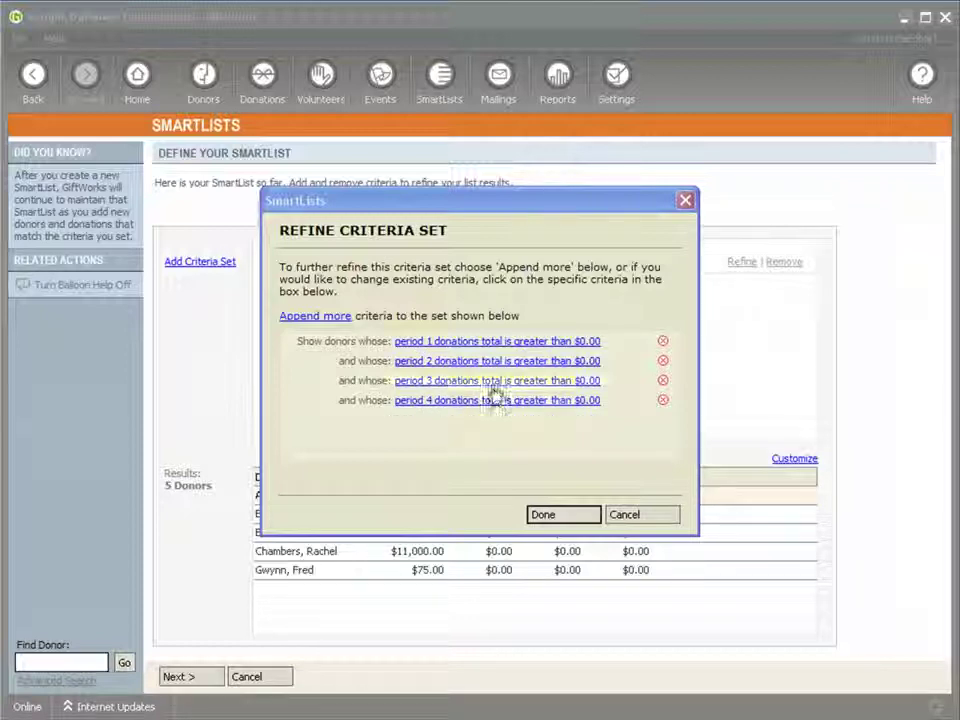
pyautogui.click(461, 207)
pyautogui.moveTo(461, 207); pyautogui.dragTo(457, 85)
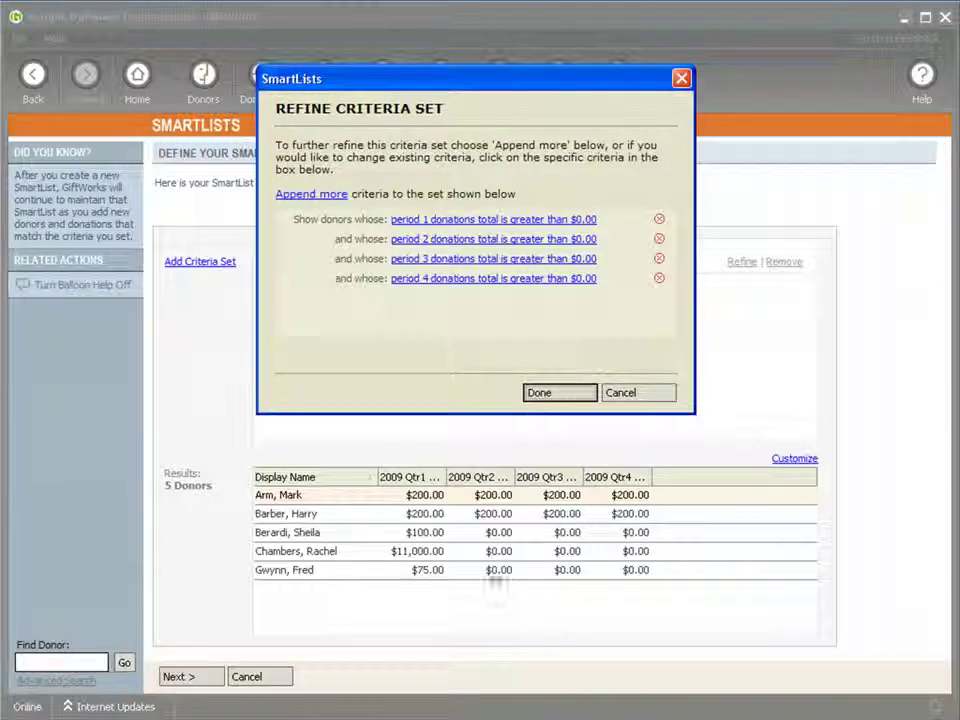
pyautogui.click(553, 395)
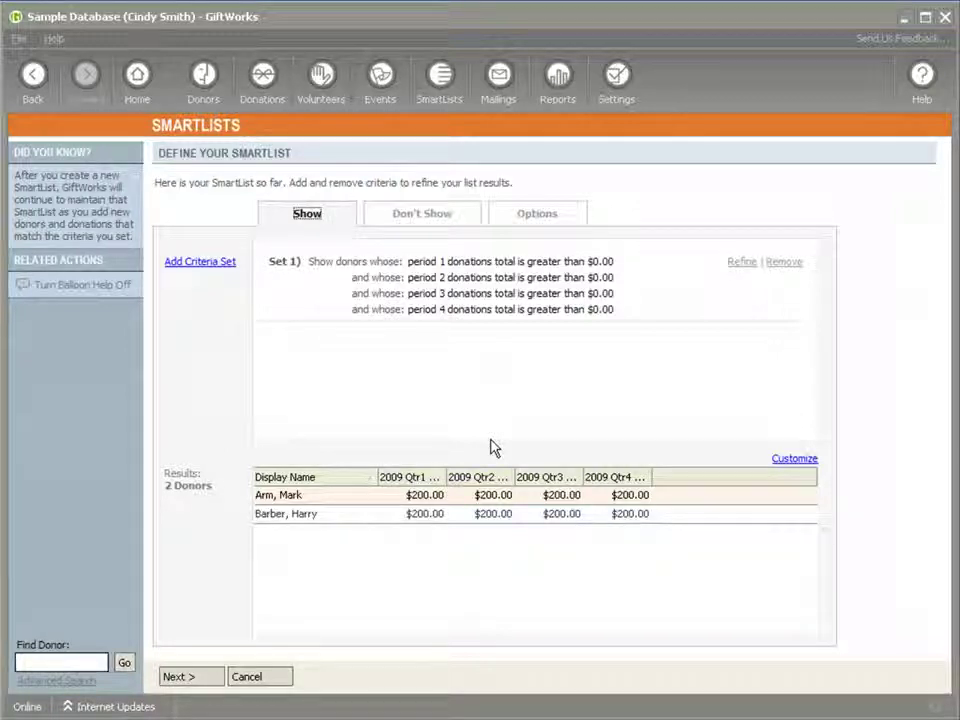
pyautogui.click(528, 217)
pyautogui.moveTo(815, 362); pyautogui.dragTo(806, 405)
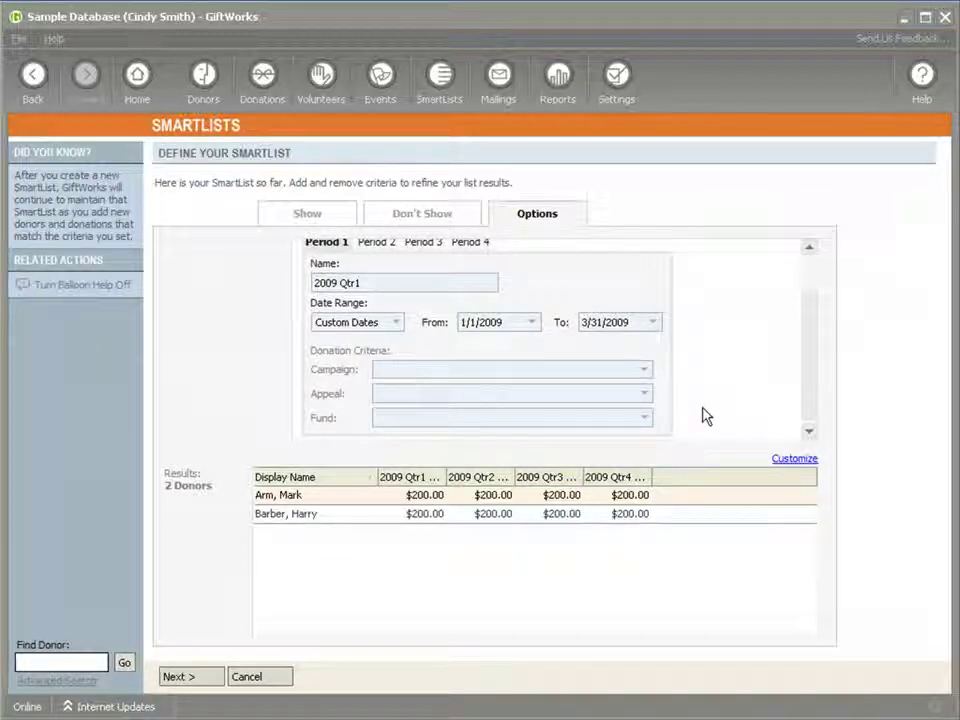
pyautogui.click(643, 377)
pyautogui.click(643, 386)
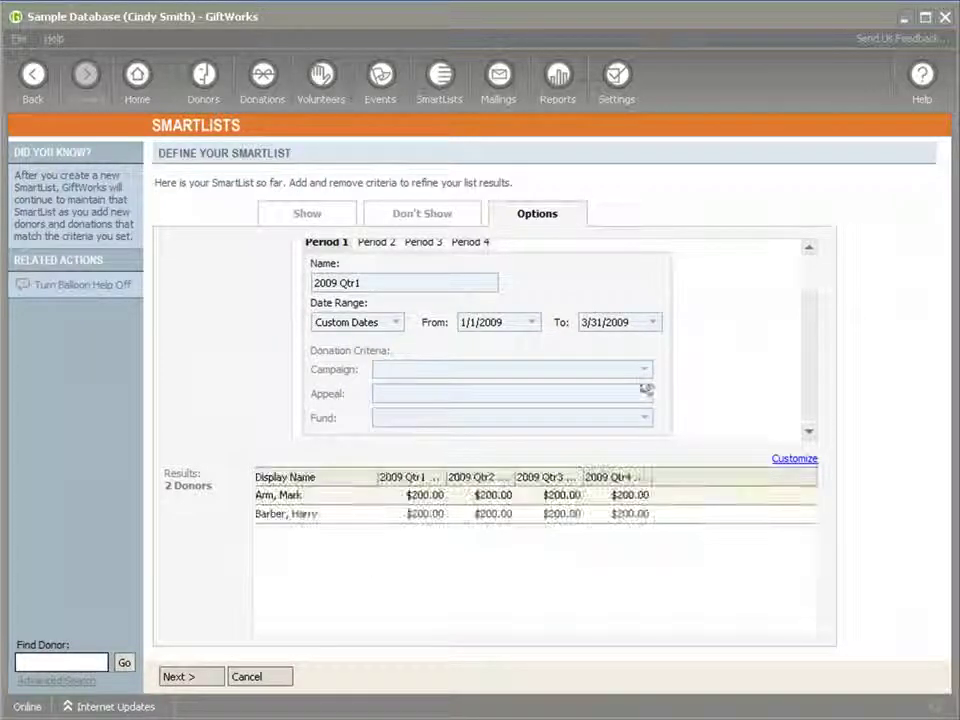
pyautogui.click(643, 395)
pyautogui.click(643, 400)
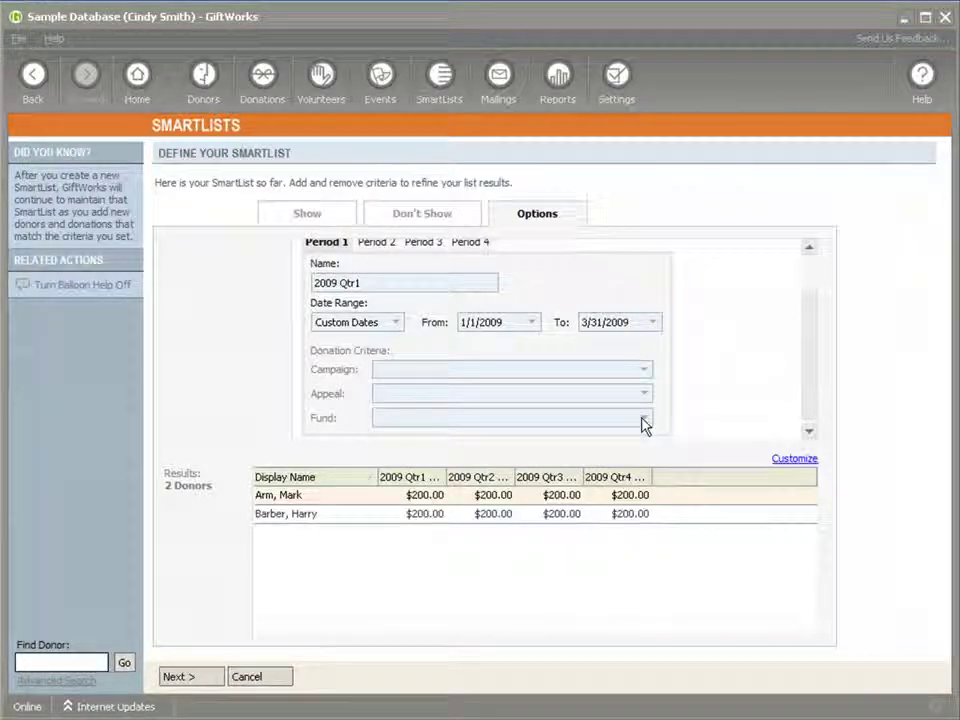
pyautogui.click(643, 419)
pyautogui.click(642, 421)
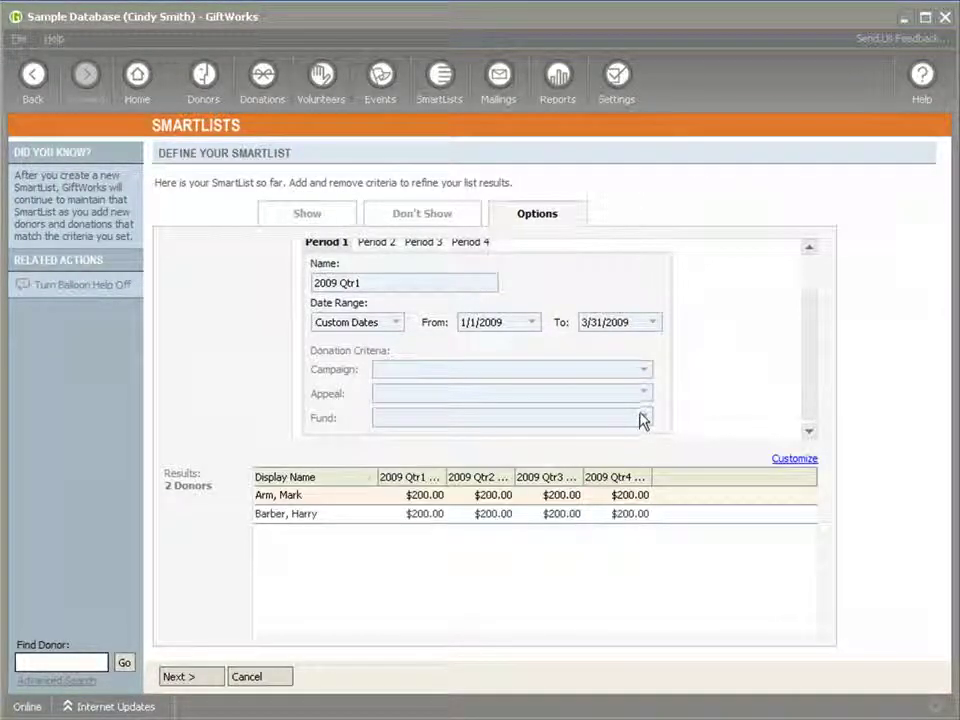
pyautogui.click(643, 377)
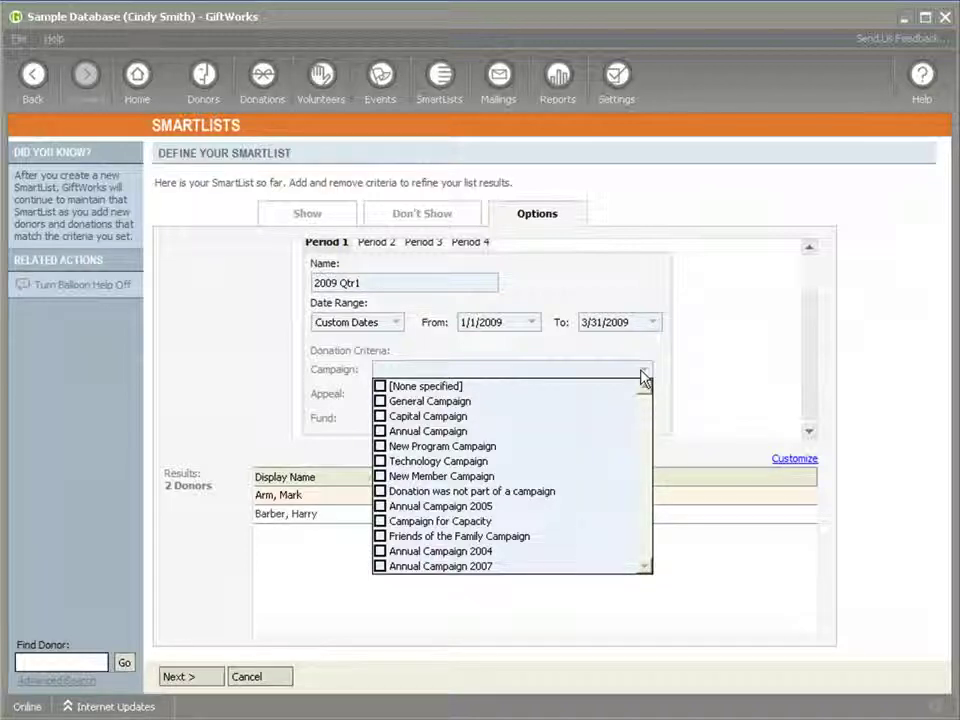
pyautogui.click(643, 378)
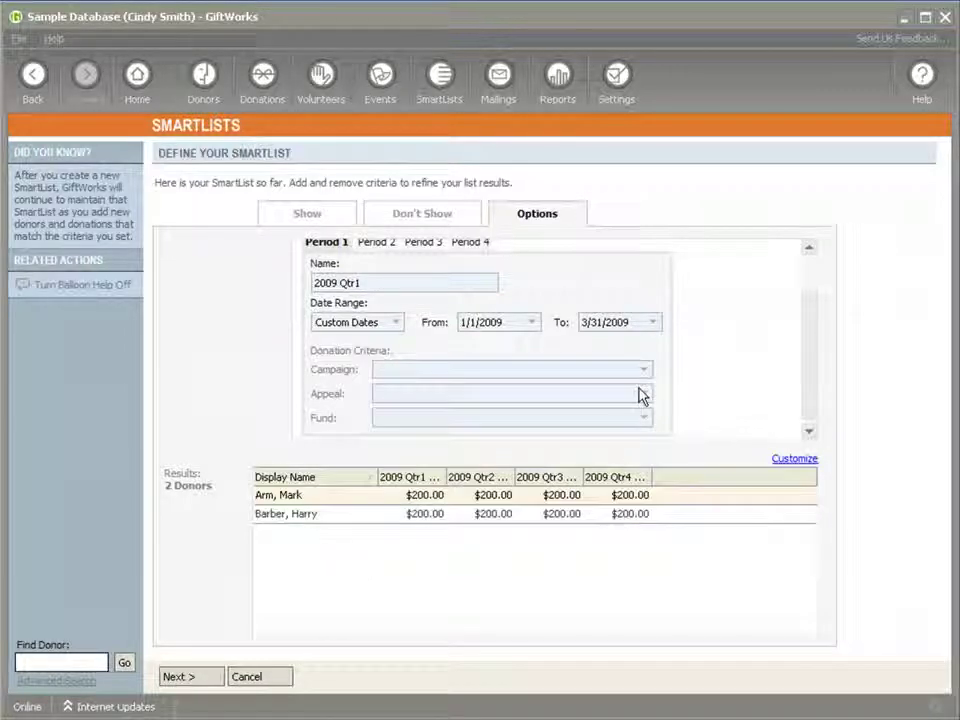
pyautogui.click(643, 395)
pyautogui.click(641, 400)
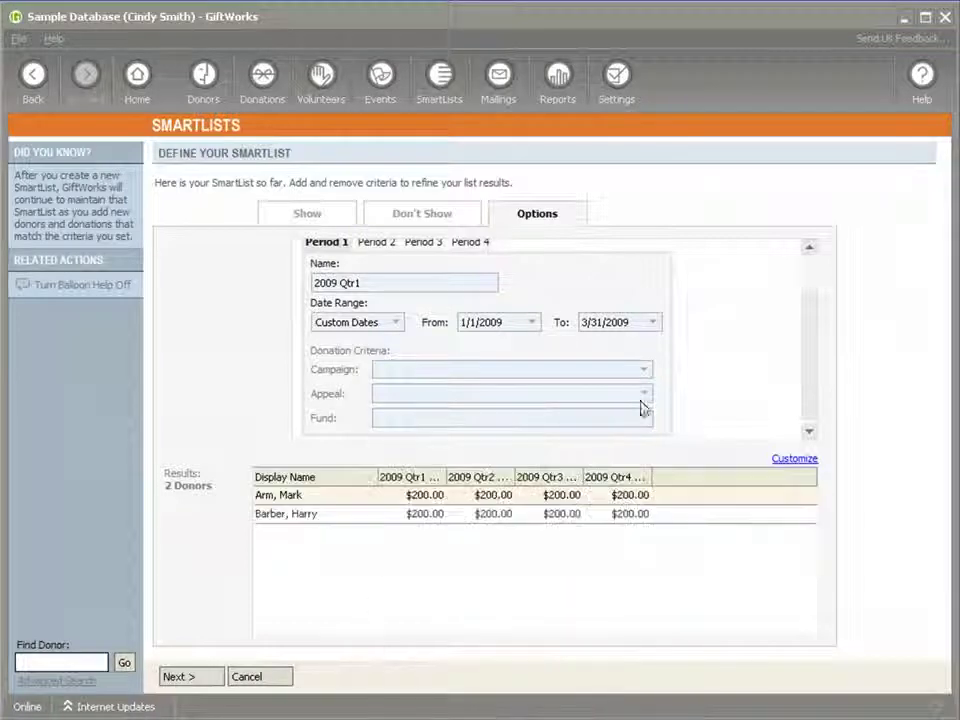
pyautogui.click(643, 420)
pyautogui.click(641, 419)
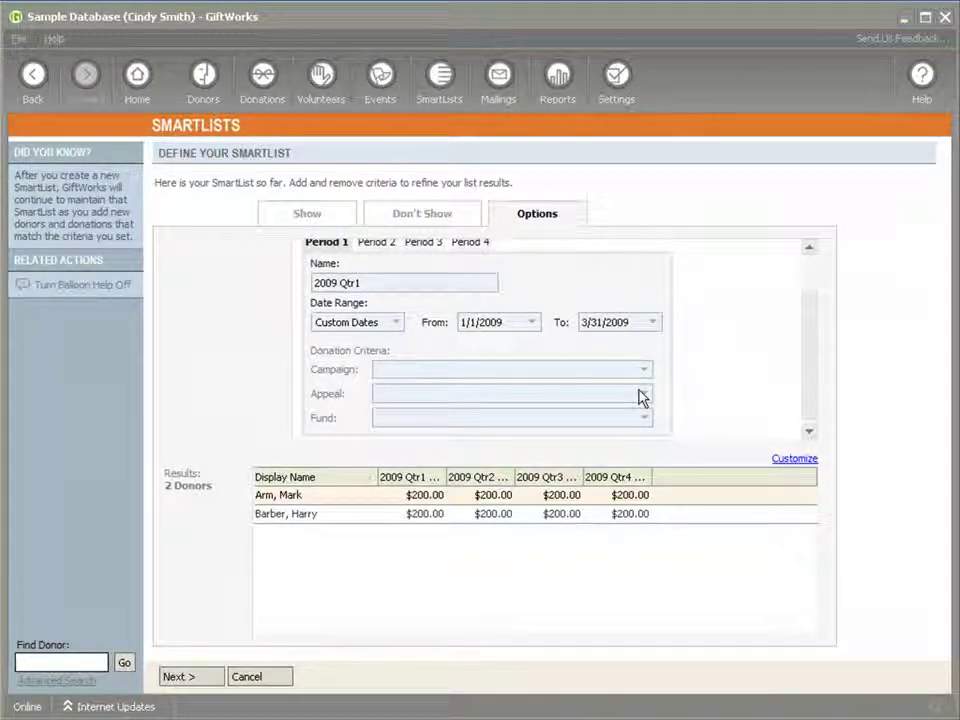
pyautogui.click(642, 398)
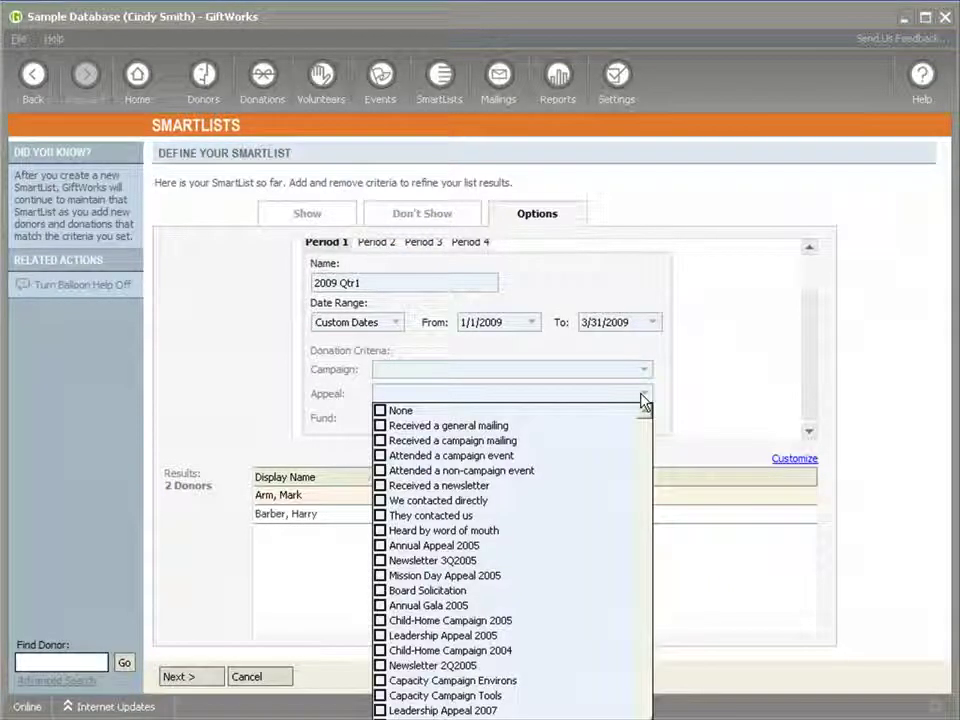
pyautogui.click(643, 398)
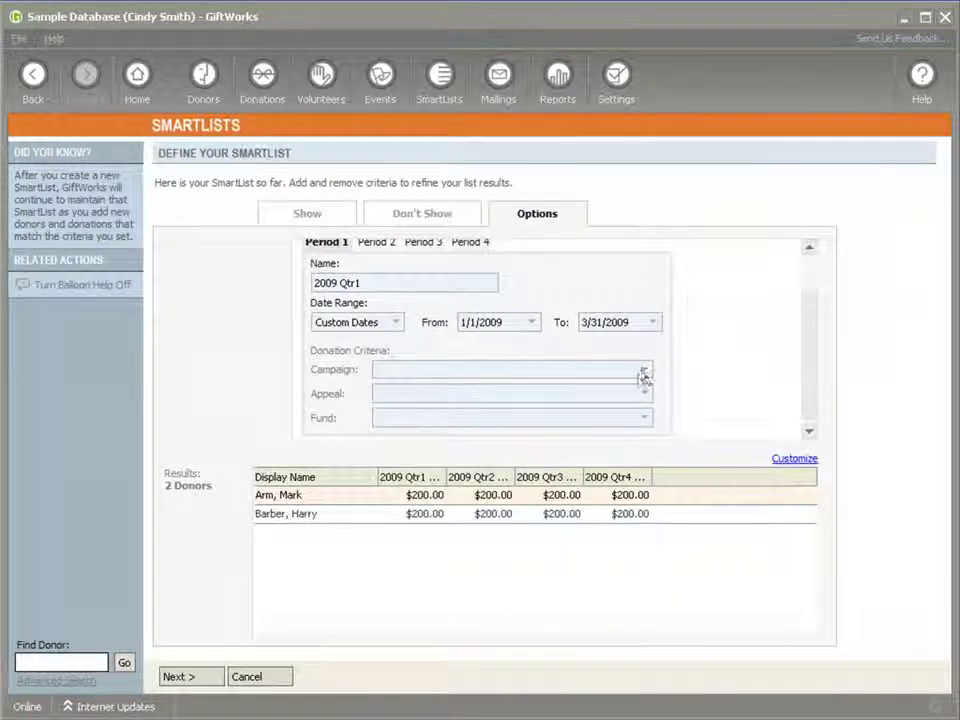
pyautogui.click(643, 372)
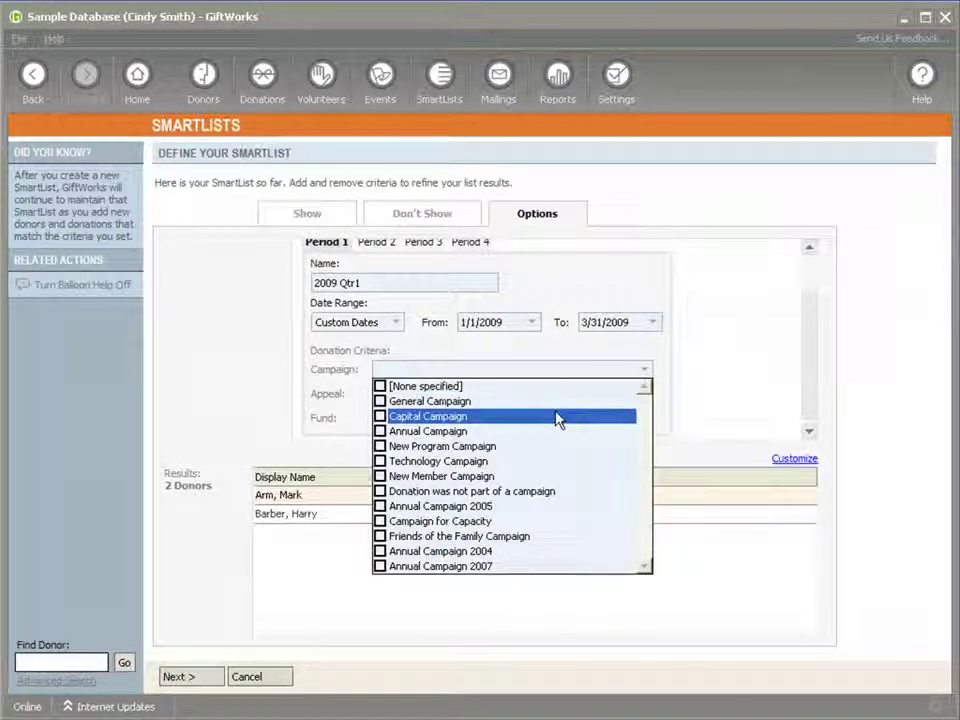
# - Restrict the 2009 Qtr1 and Qtr2 periods to Annual Campaign gifts
pyautogui.click(388, 433)
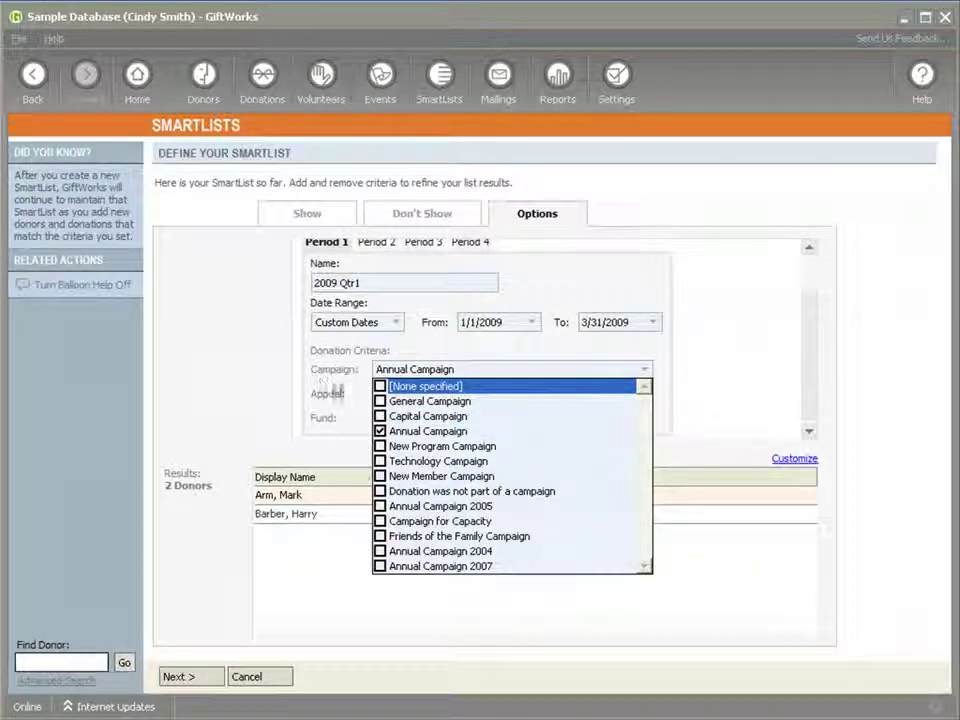
pyautogui.click(752, 367)
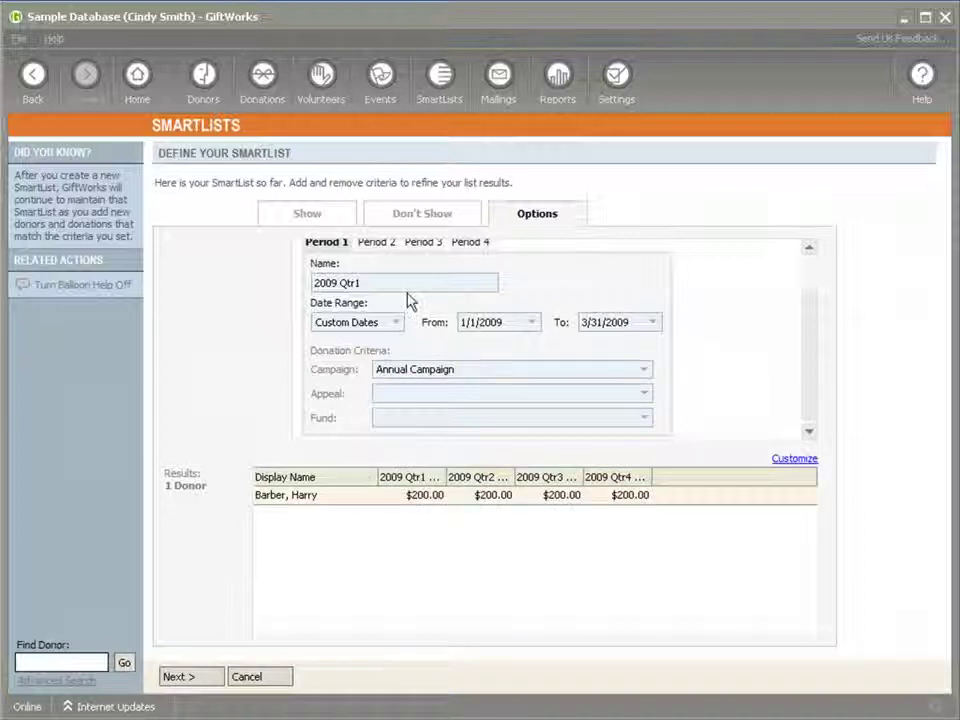
pyautogui.click(378, 245)
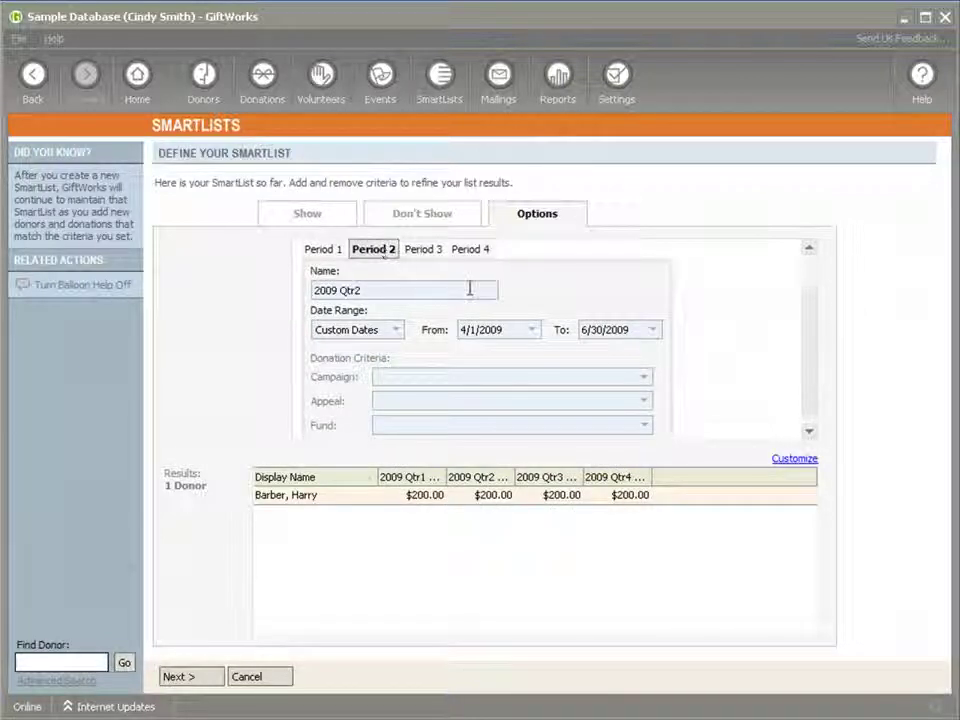
pyautogui.click(642, 379)
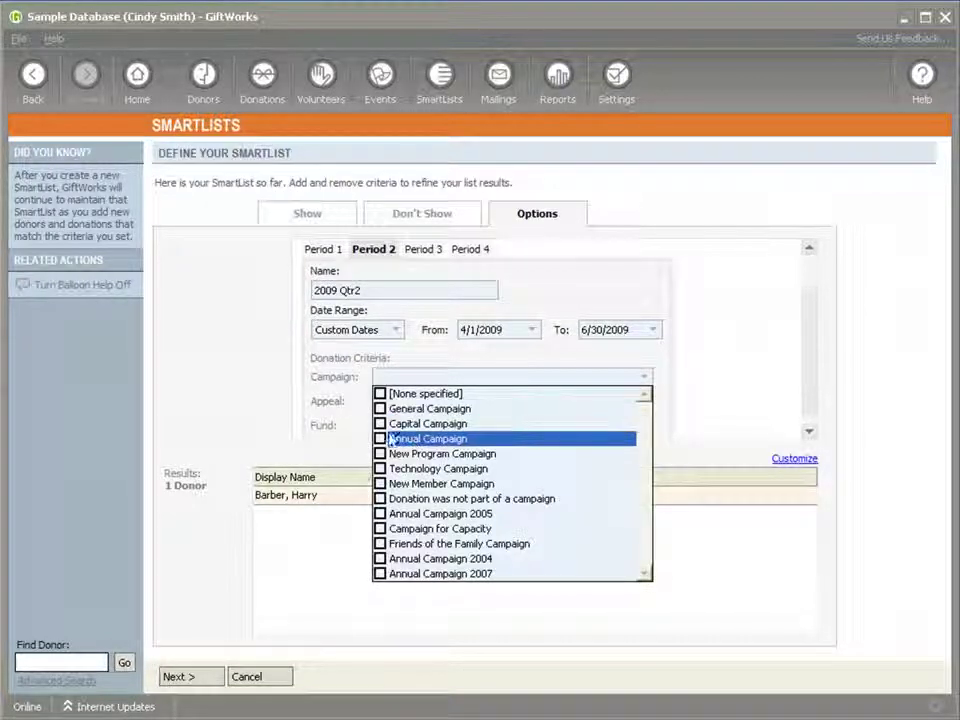
pyautogui.click(470, 438)
pyautogui.click(660, 388)
# - Restrict the 2009 Qtr3 and Qtr4 periods to Annual Campaign gifts, leaving 1 donor
pyautogui.click(421, 249)
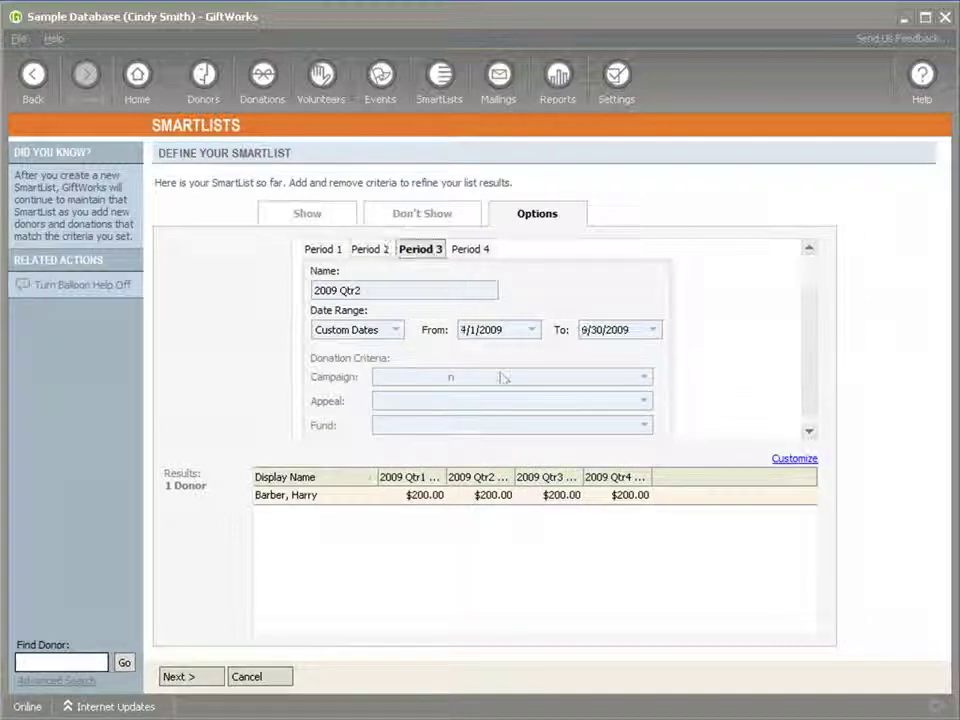
pyautogui.click(644, 378)
pyautogui.click(430, 438)
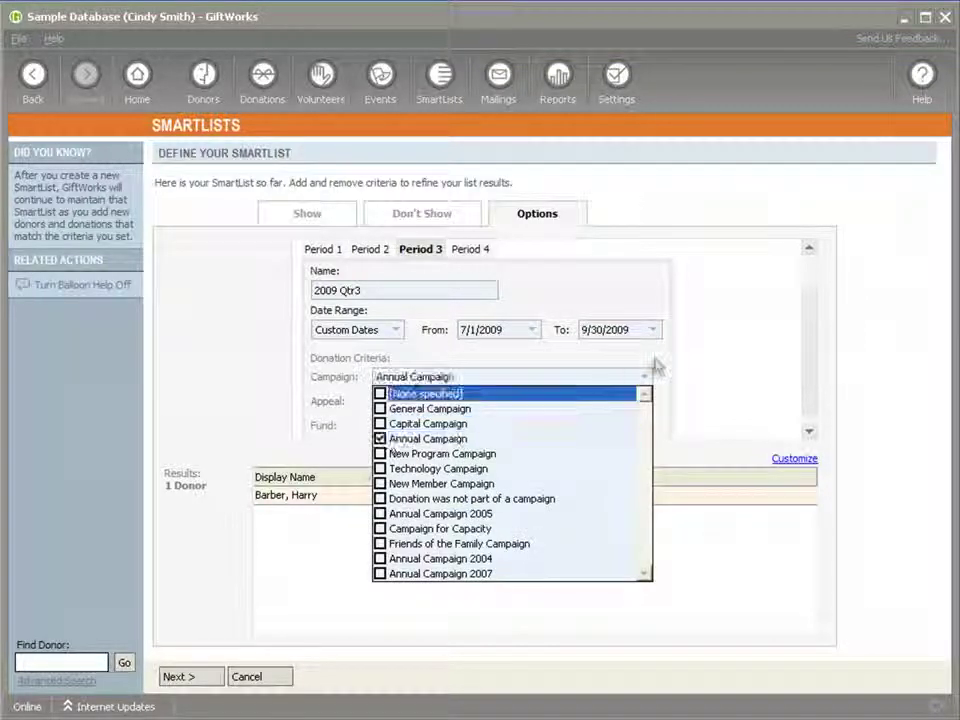
pyautogui.click(654, 366)
pyautogui.click(478, 256)
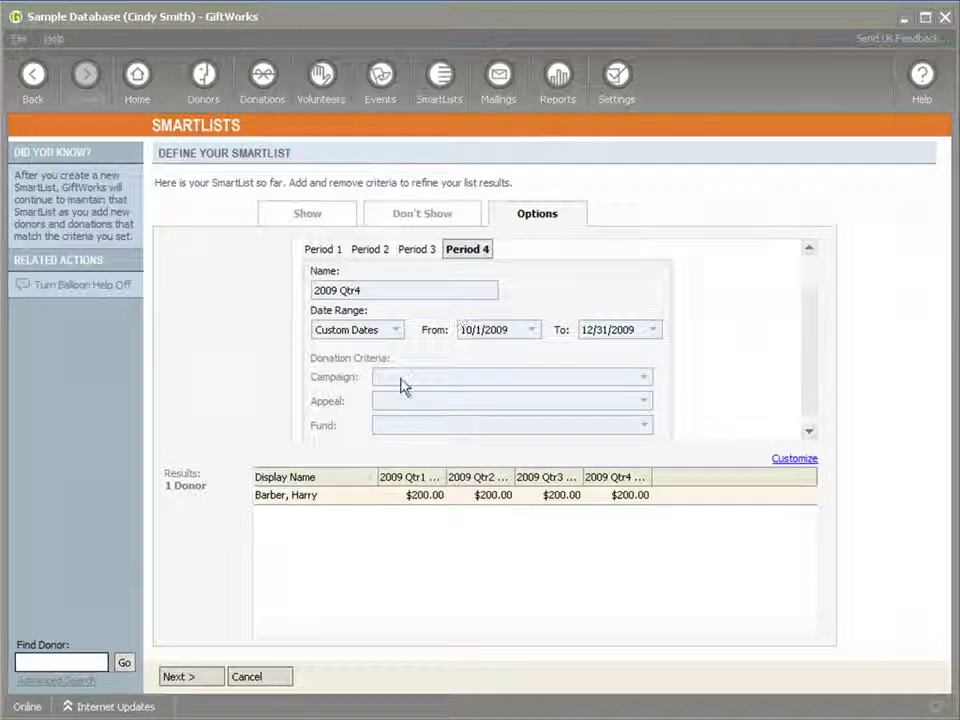
pyautogui.click(644, 378)
pyautogui.click(390, 438)
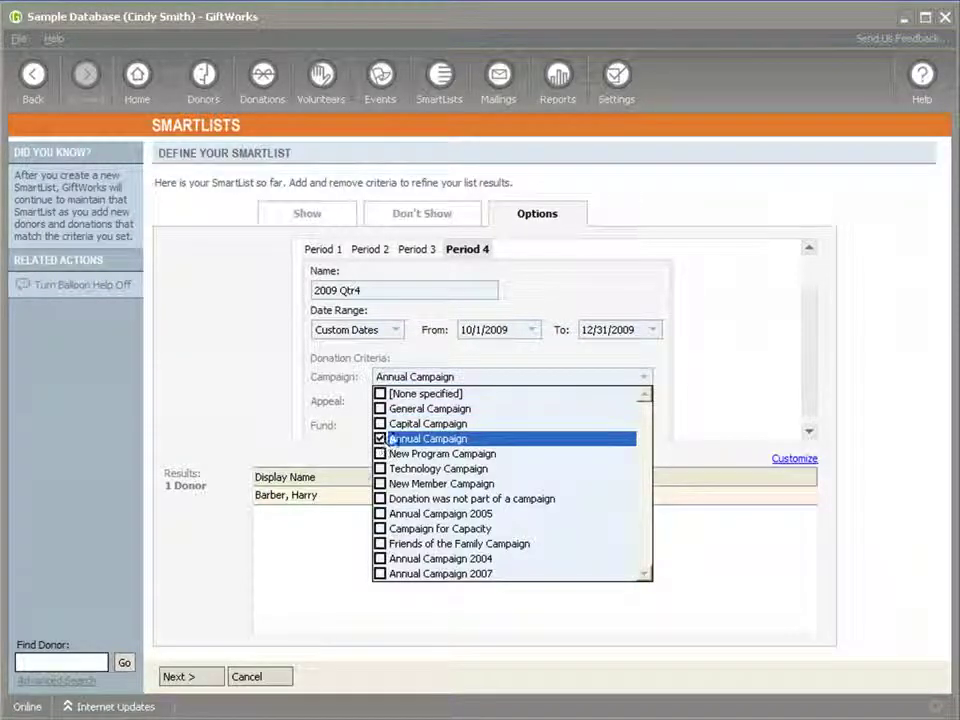
pyautogui.click(752, 358)
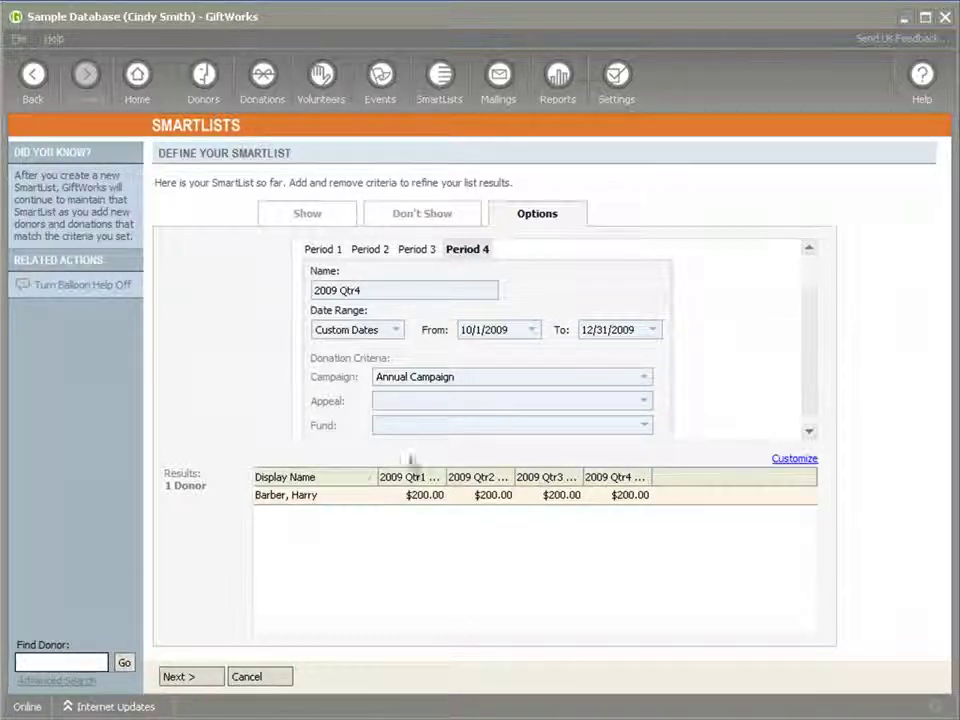
pyautogui.click(194, 680)
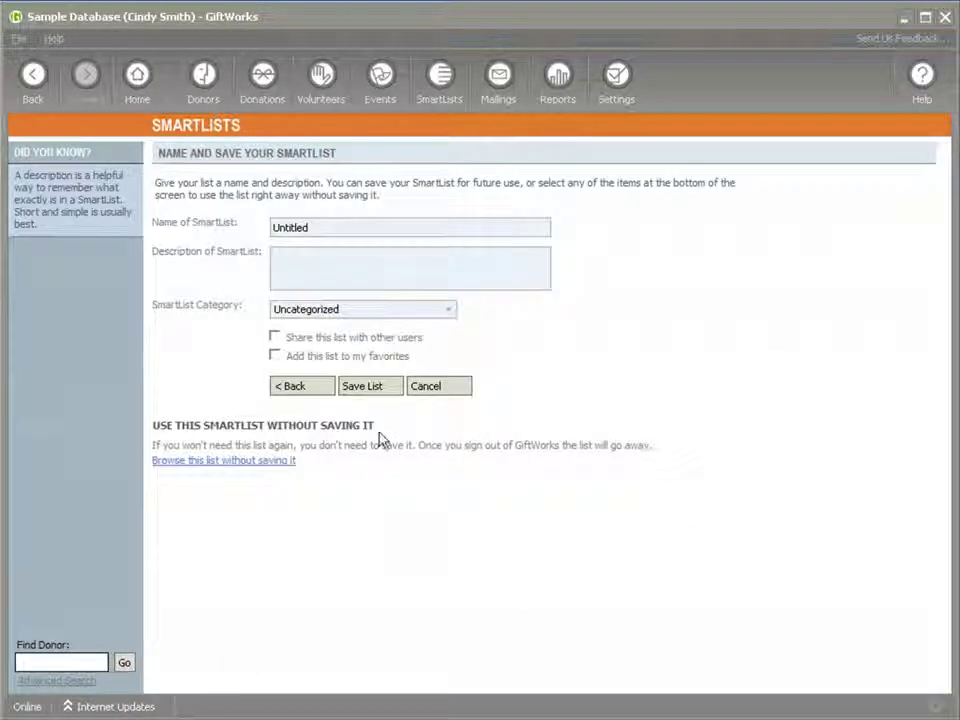
# - Save the list as '2009 Qtrly Giving' and open its single matching donor's record
pyautogui.doubleClick(300, 227)
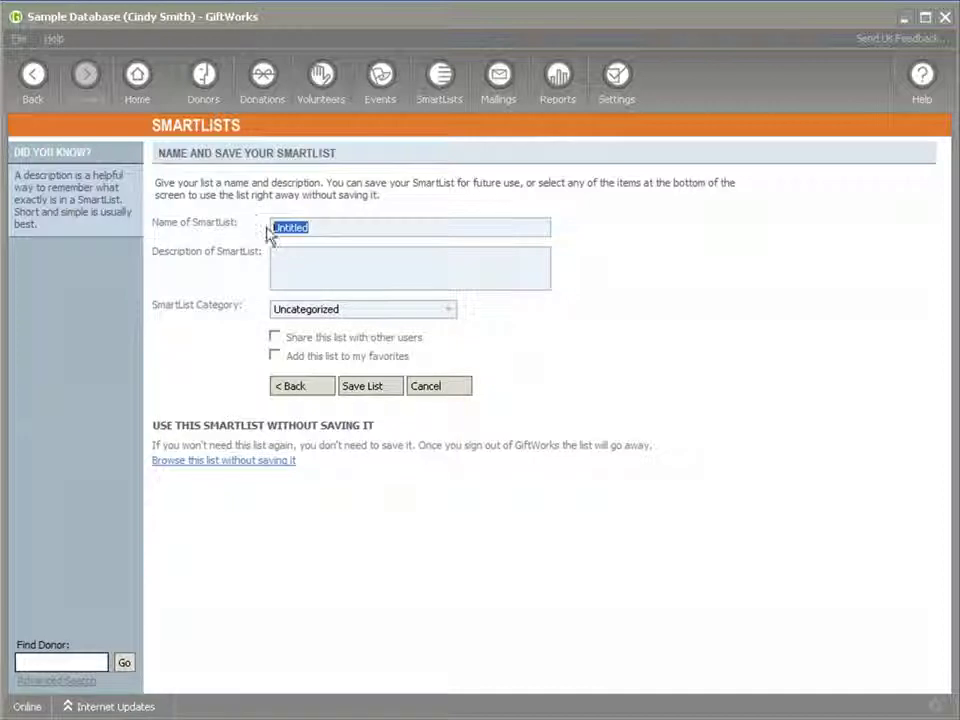
pyautogui.write('Qrt')
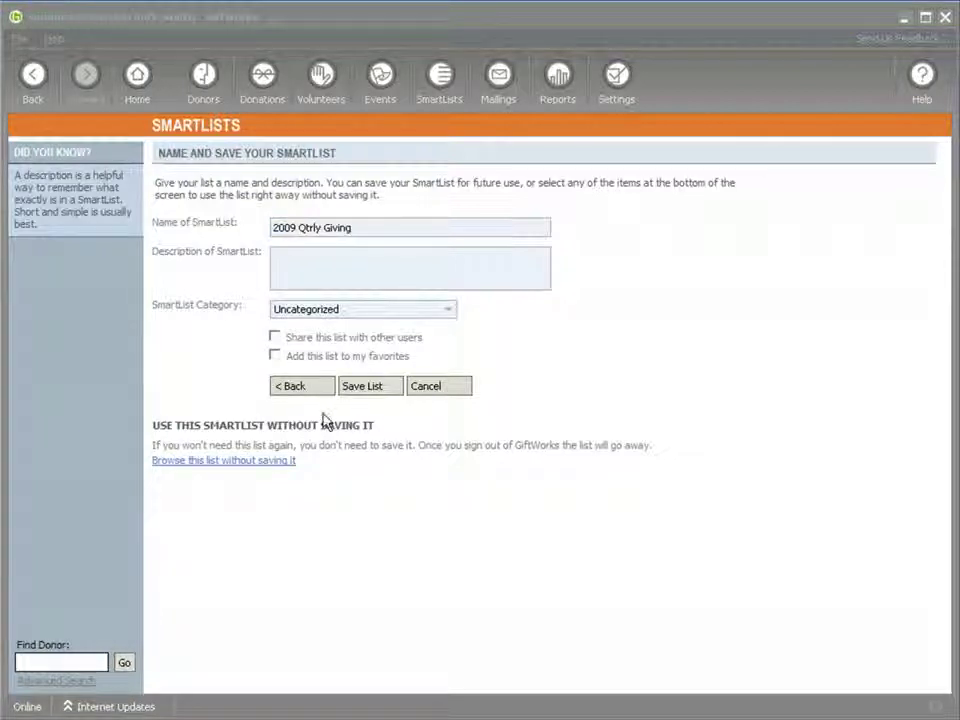
pyautogui.click(362, 385)
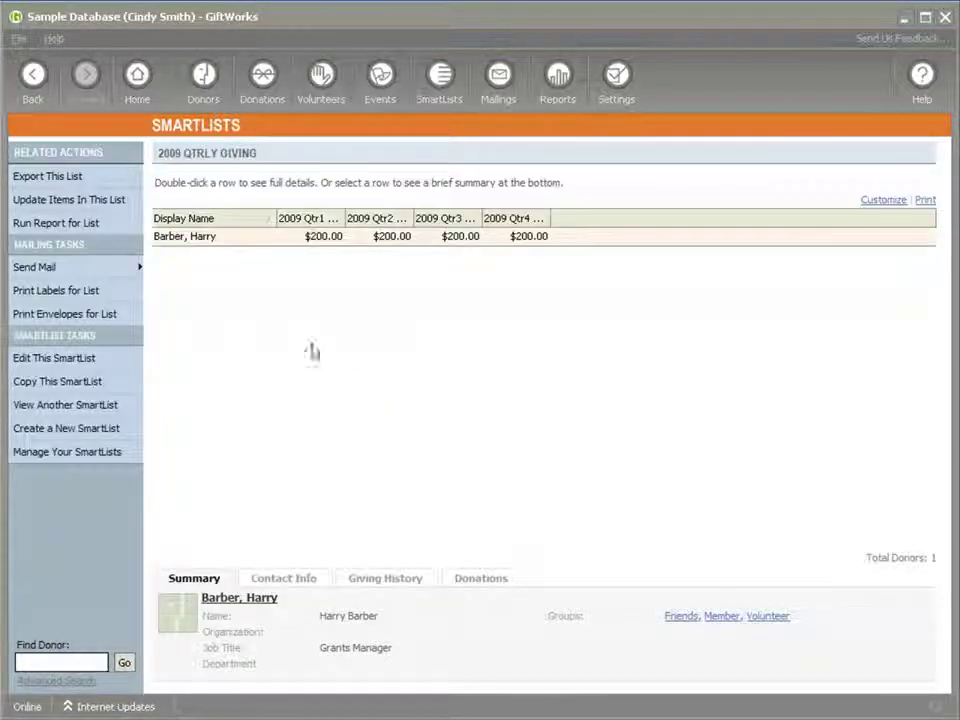
pyautogui.click(193, 241)
pyautogui.doubleClick(195, 242)
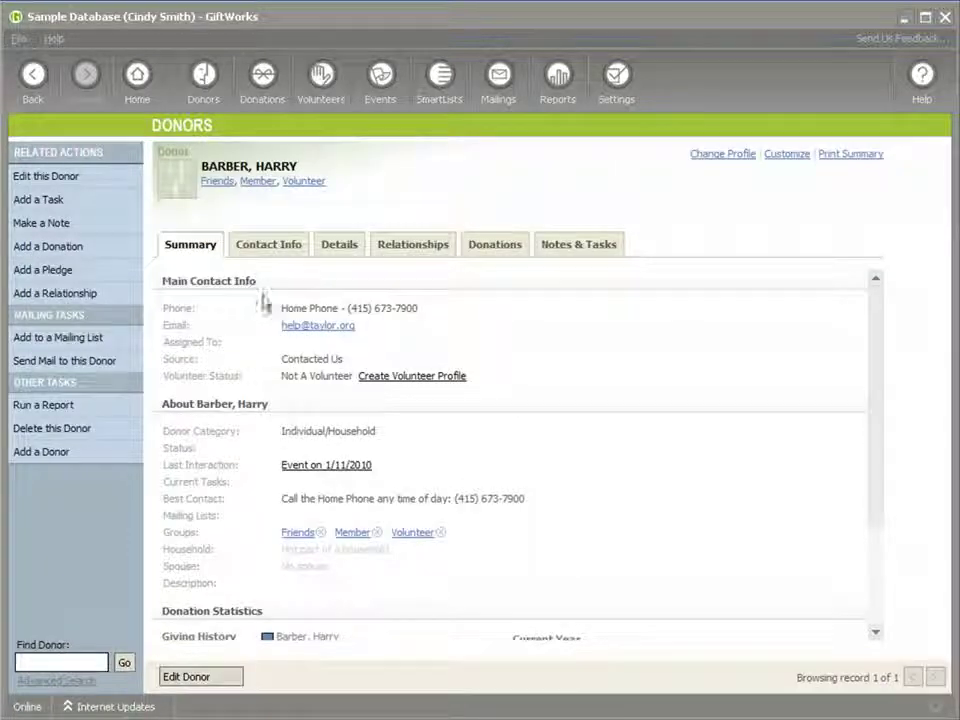
# - Check a gift's campaign in this donor's Donations list, then search Find Donor for the other listed donor
pyautogui.click(478, 248)
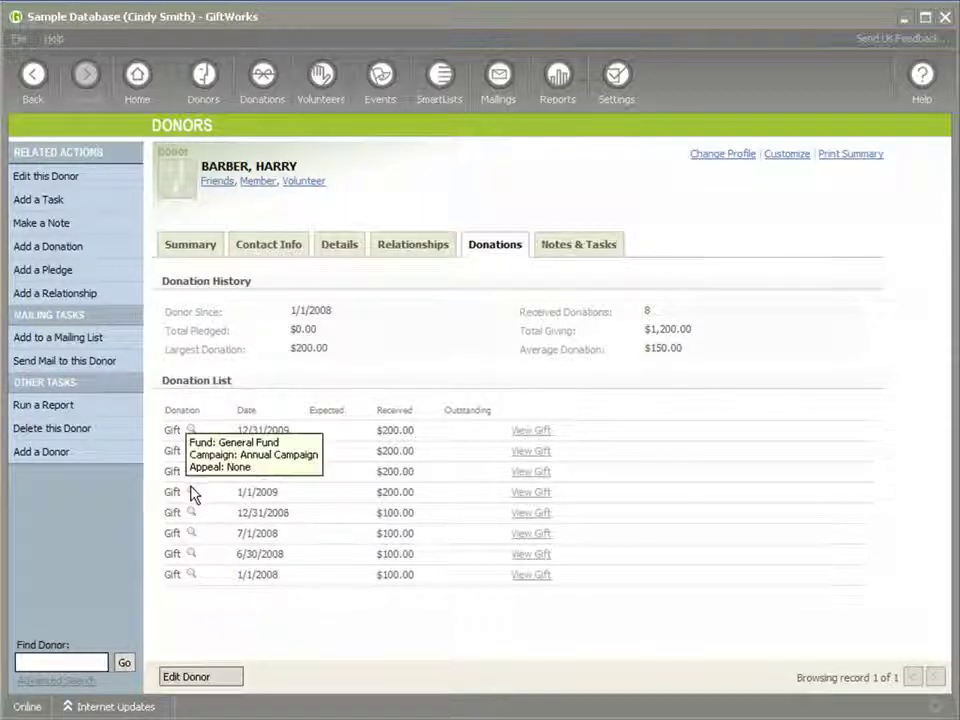
pyautogui.moveTo(192, 514)
pyautogui.click(44, 660)
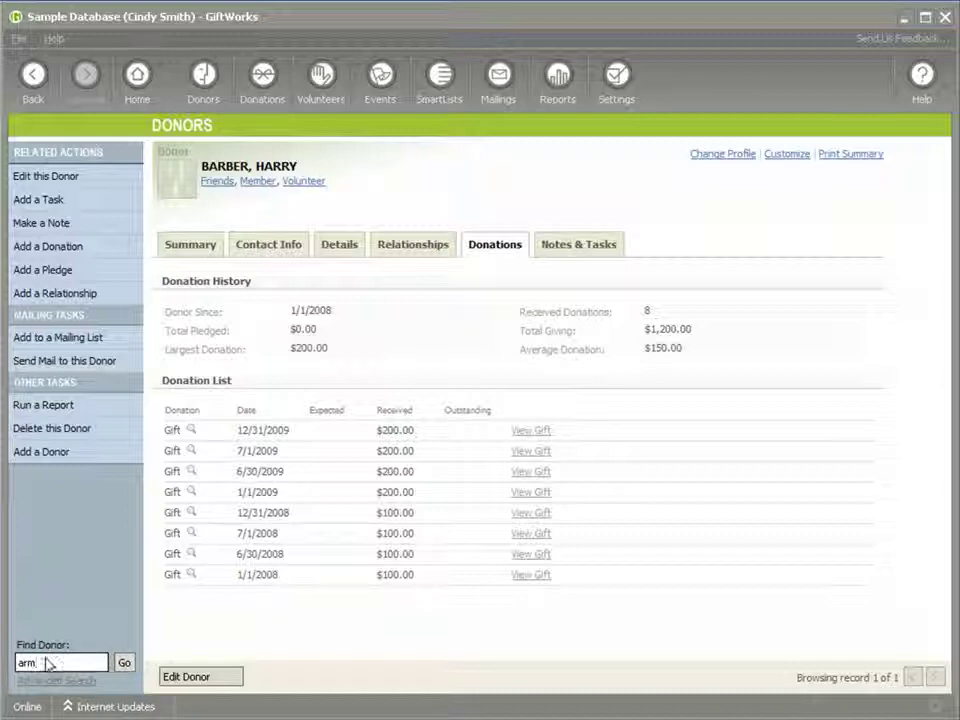
pyautogui.press('Return')
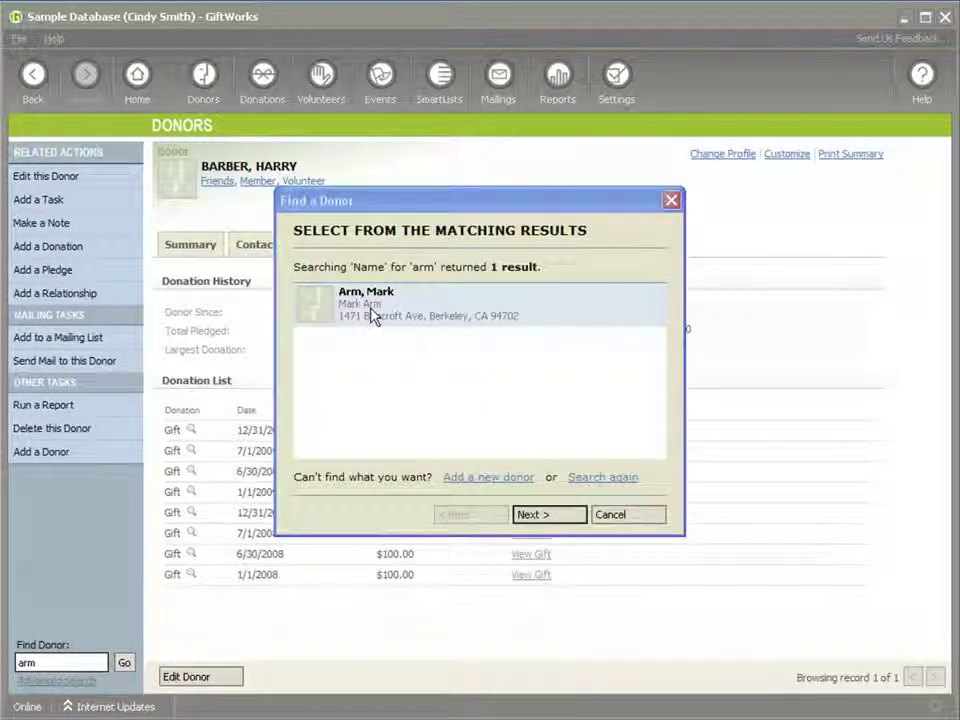
# - Open the found donor's Donations list and confirm the 7/1/2009 gift is for Technology Campaign
pyautogui.doubleClick(370, 315)
pyautogui.click(492, 248)
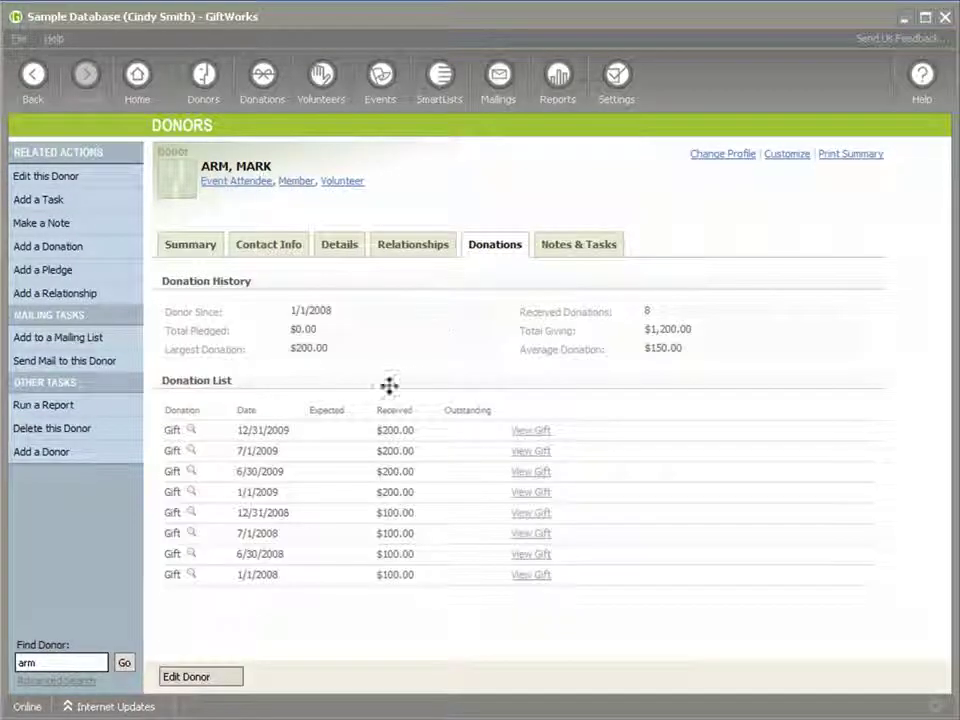
pyautogui.moveTo(192, 456)
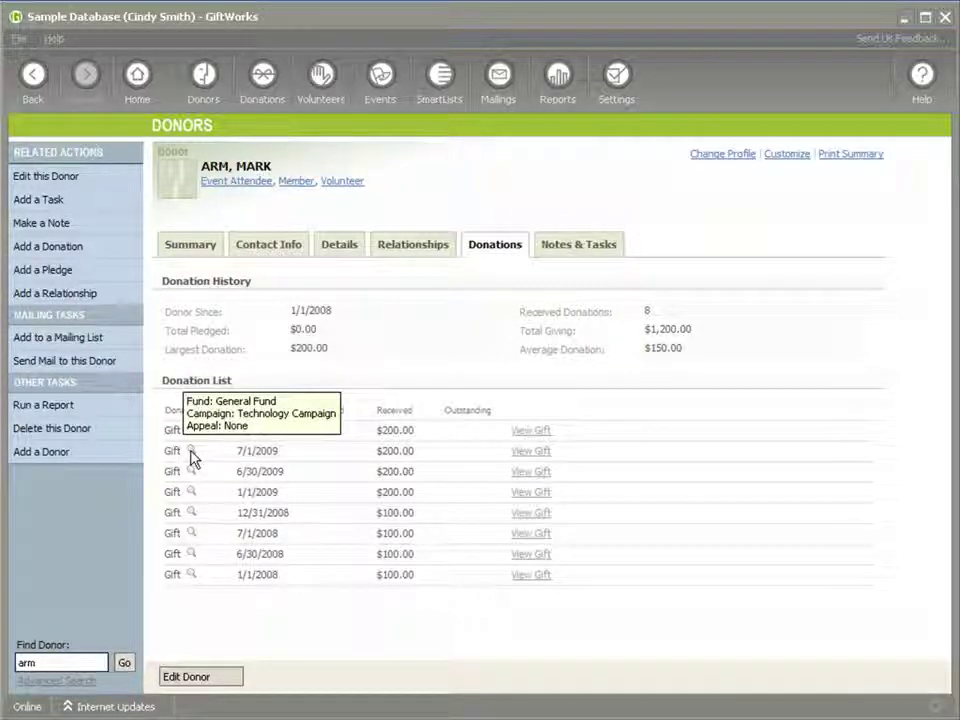